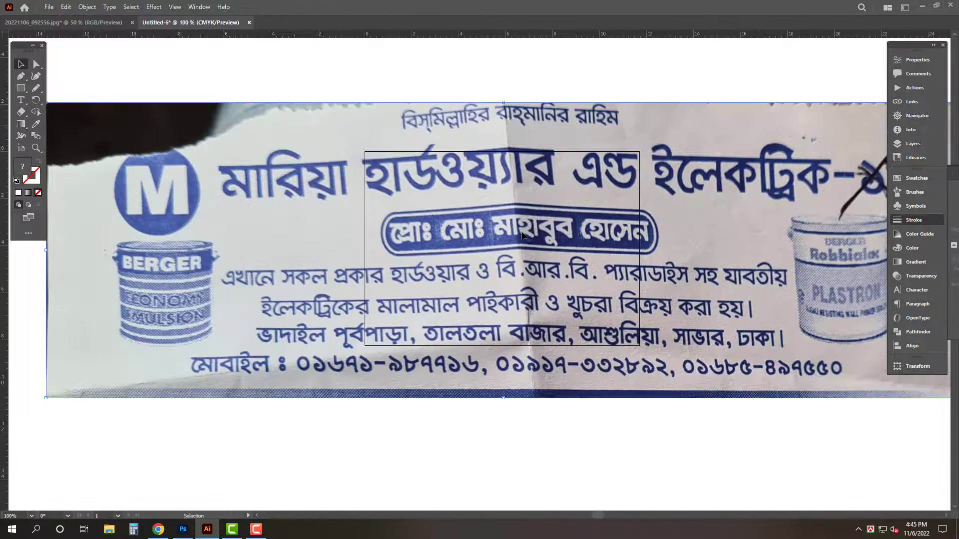
Reposition the reference banner photo below the artboard to make room for new text
drag(503, 102, 503, 182)
drag(508, 230, 529, 200)
drag(579, 217, 579, 282)
drag(580, 373, 667, 373)
drag(529, 50, 478, 128)
Place a text object above the photo with the Type tool and set its font to SutonnyMJ
key(t)
key(ctrl+shift+c)
key(Tab)
drag(395, 112, 467, 120)
key(ctrl+t)
key(ctrl+t)
click(824, 190)
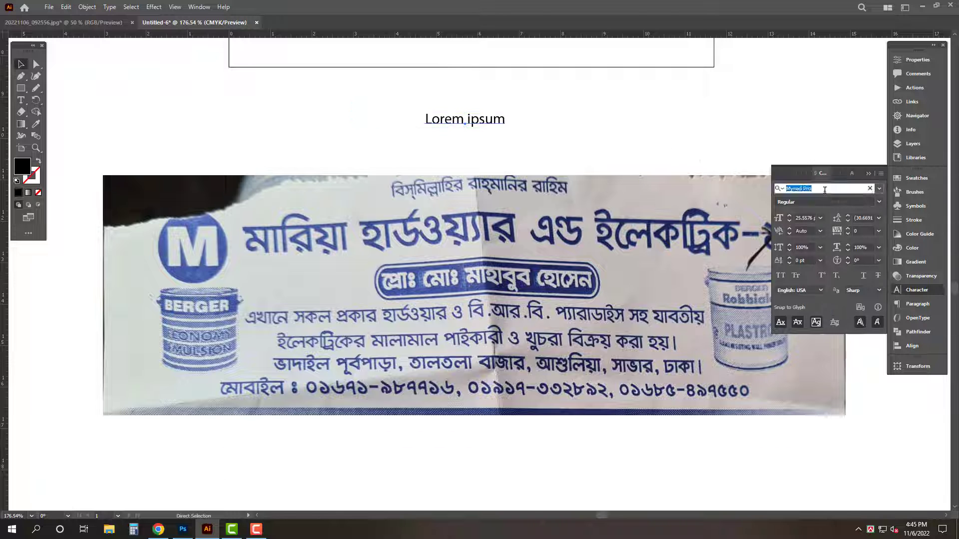
text(sutonnymj)
click(798, 254)
key(Tab)
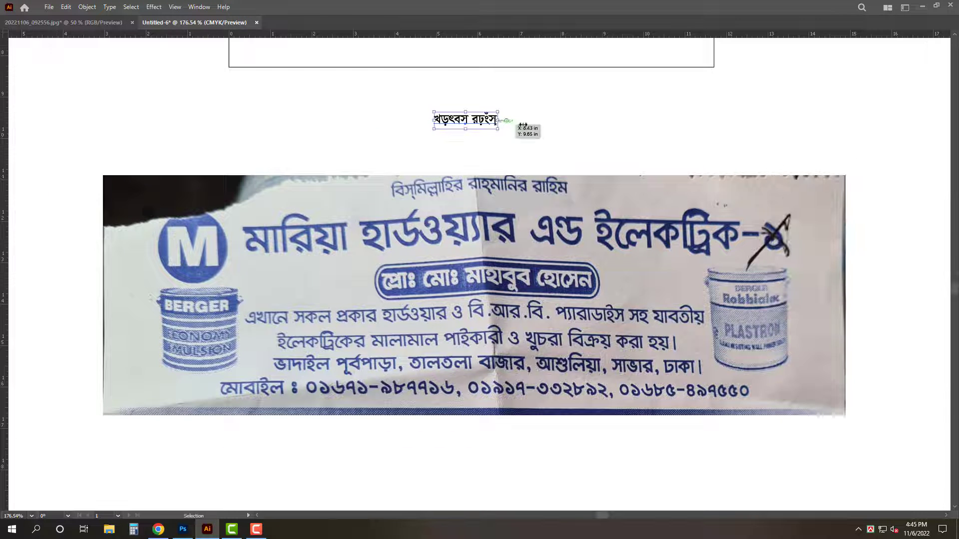
Enlarge the text object and replace its placeholder with বিসমিল্লাহির রাহমানির রাহিম
drag(498, 120, 522, 125)
drag(517, 120, 526, 123)
double_click(503, 123)
key(ctrl+a)
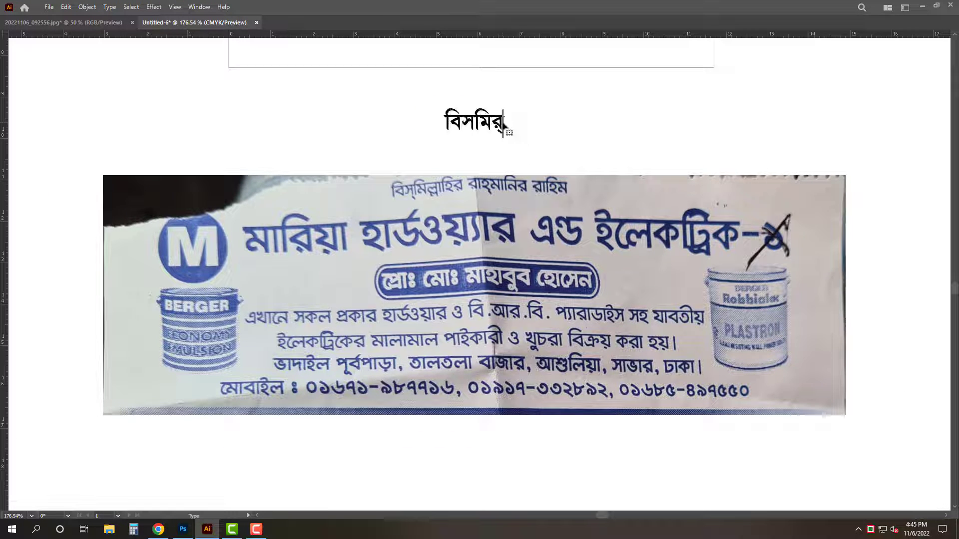
text(বিসমিল্লাহির রাহমানির রাহিম)
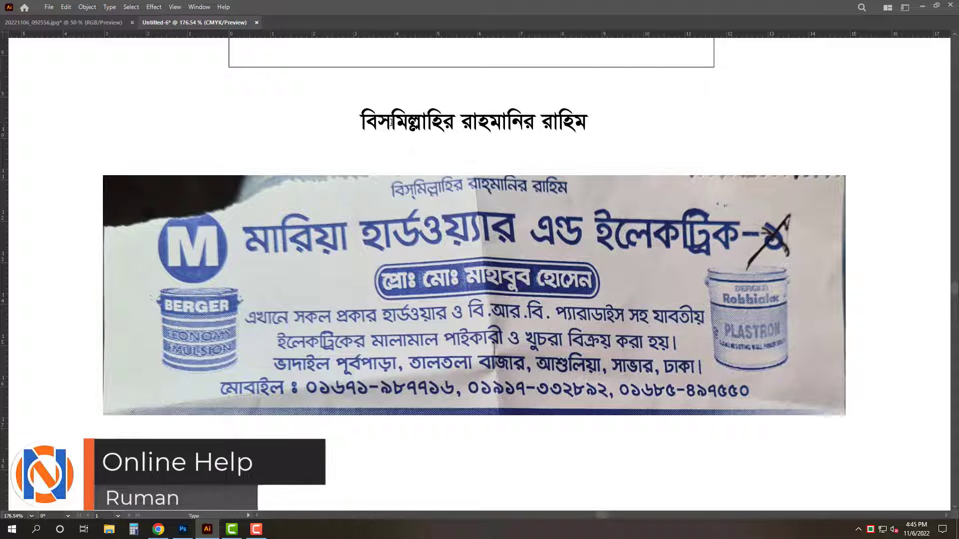
Scale the বিসমিল্লাহির line down and move it higher above the photo
key(Escape)
drag(588, 108, 545, 115)
drag(525, 120, 535, 87)
Duplicate the first line below it and retype the copy as মারিয়া হার্ডওয়্যার এন্ড ইলেকট্রিক
drag(535, 86, 535, 123)
double_click(534, 121)
key(ctrl+a)
text(মারি)
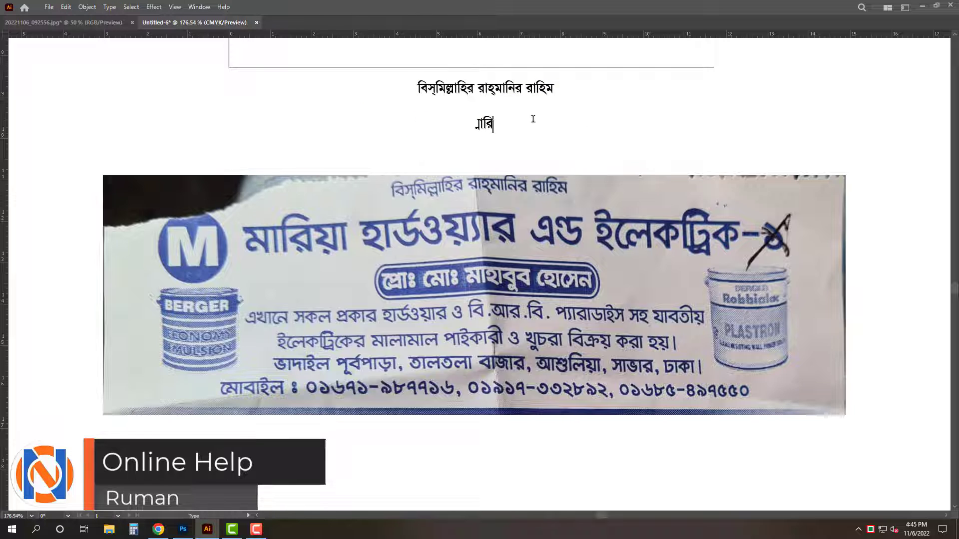
text(য়া হার্ডওয়্যার )
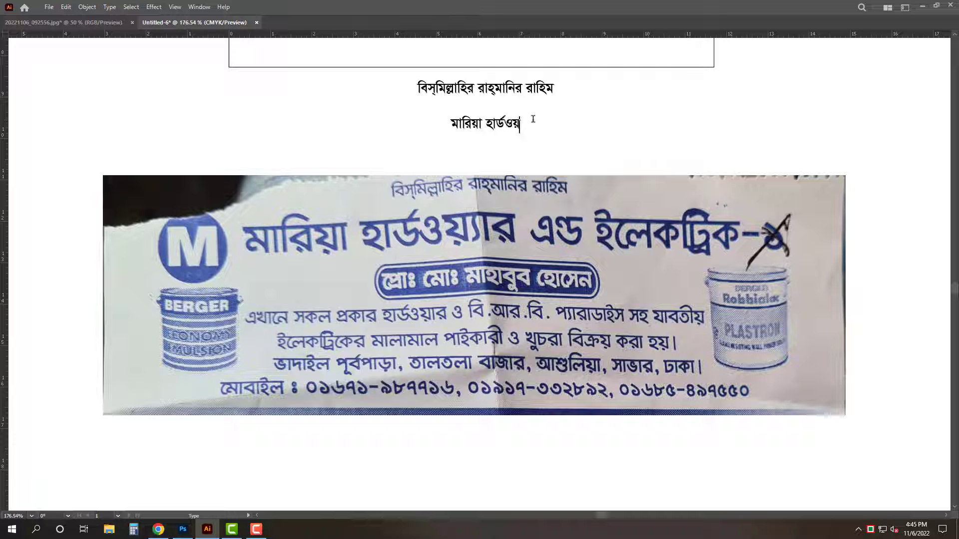
text(এন্ড ইলেক)
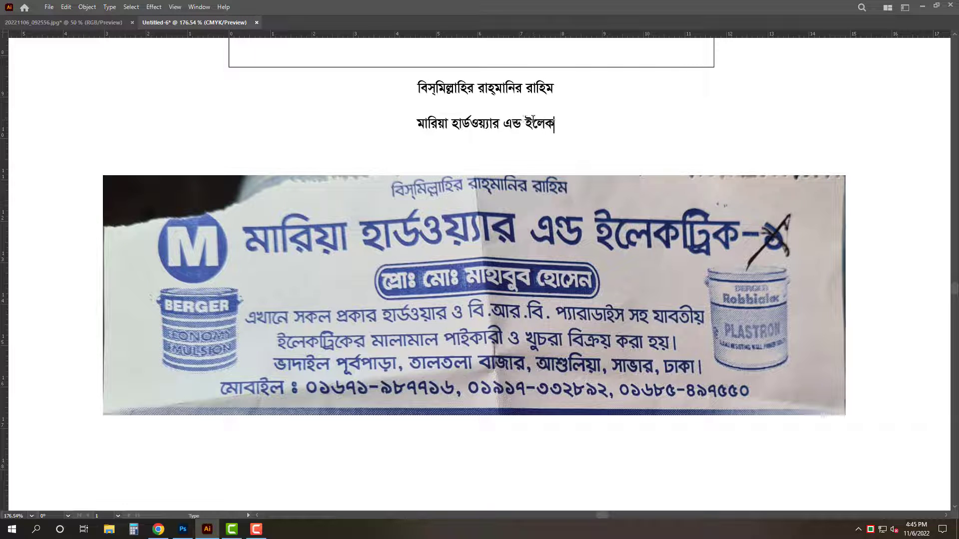
text(ট্রিক)
key(Escape)
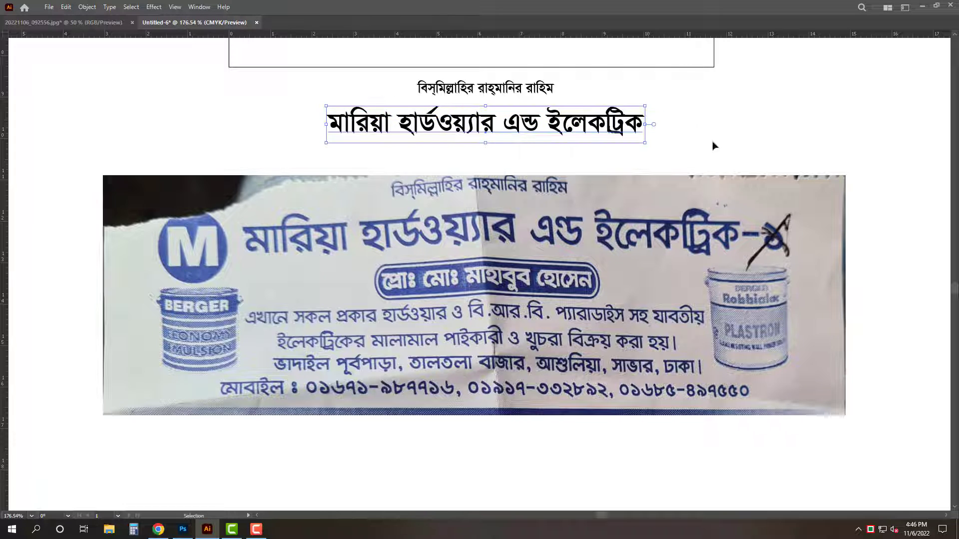
Move the photo lower, duplicate the title below, and retype the copy as the proprietor's name line
drag(571, 210, 568, 272)
drag(542, 122, 543, 173)
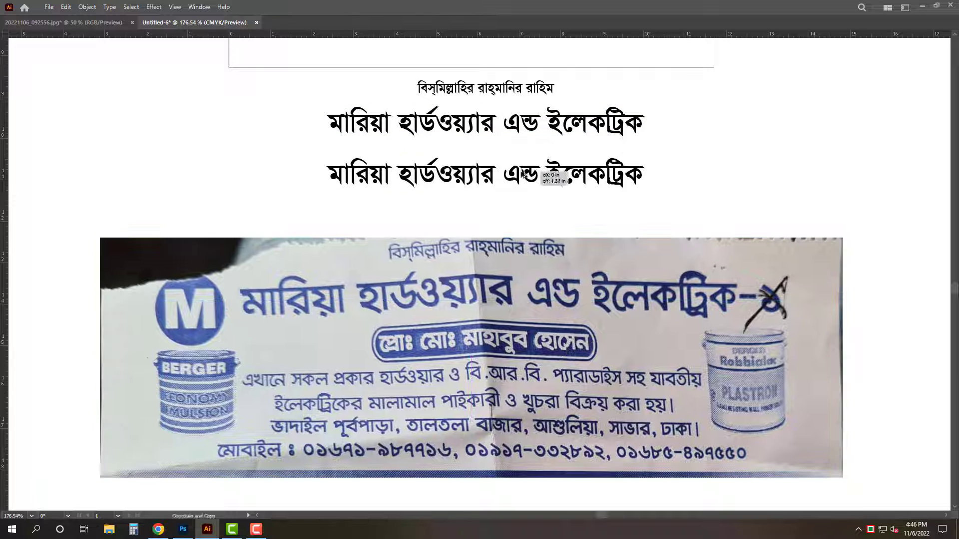
double_click(563, 165)
key(ctrl+a)
text(প্রো)
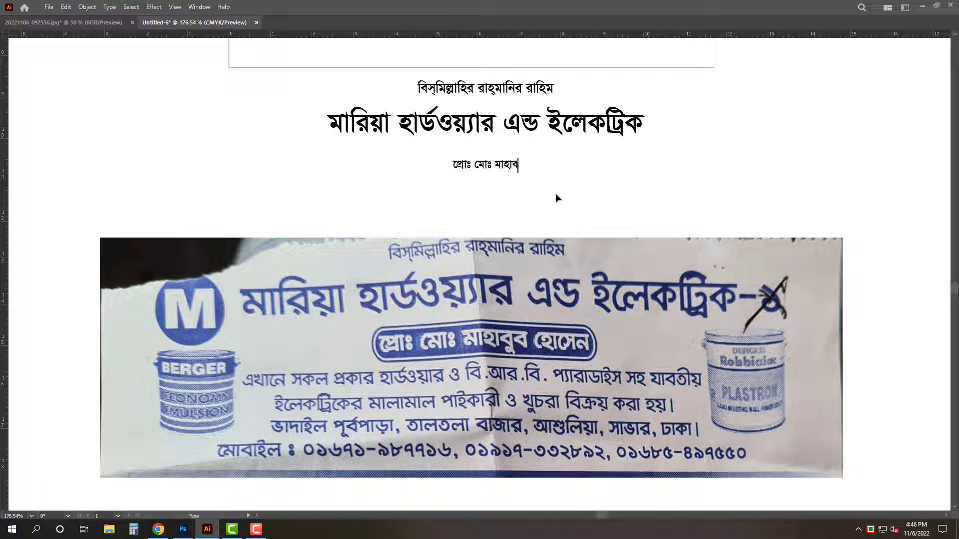
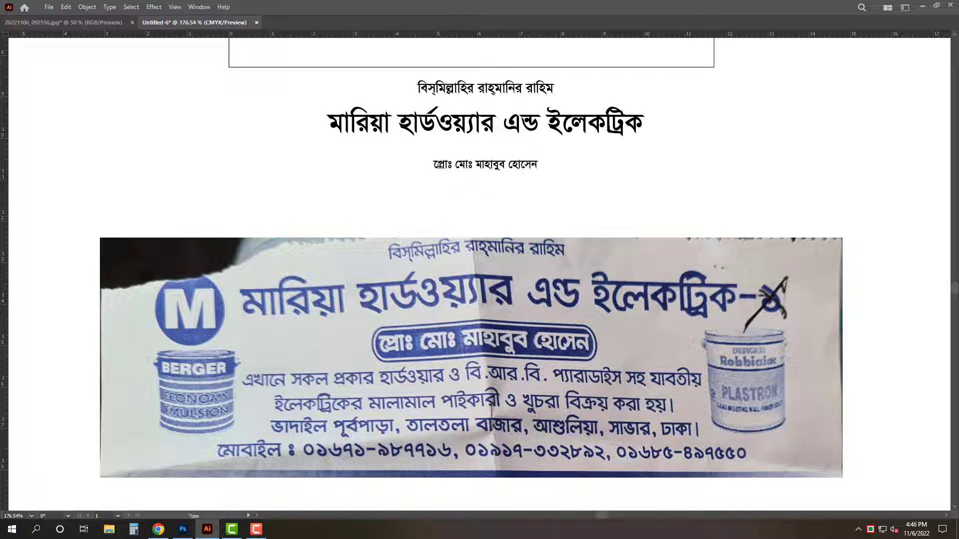
Add a two-line text below: এখানে সকর প্রকার হার্ডওয়্যার ও বি.আর.বি. প্যারাডাইস সহ যাবতীয় / ইলেকট্রিকের মালামাল পাইকারী ও খুচরা বিক্রয় করা হয়।
key(Escape)
mouse_move(500, 165)
mouse_down()
mouse_move(500, 156)
mouse_move(500, 179)
mouse_up()
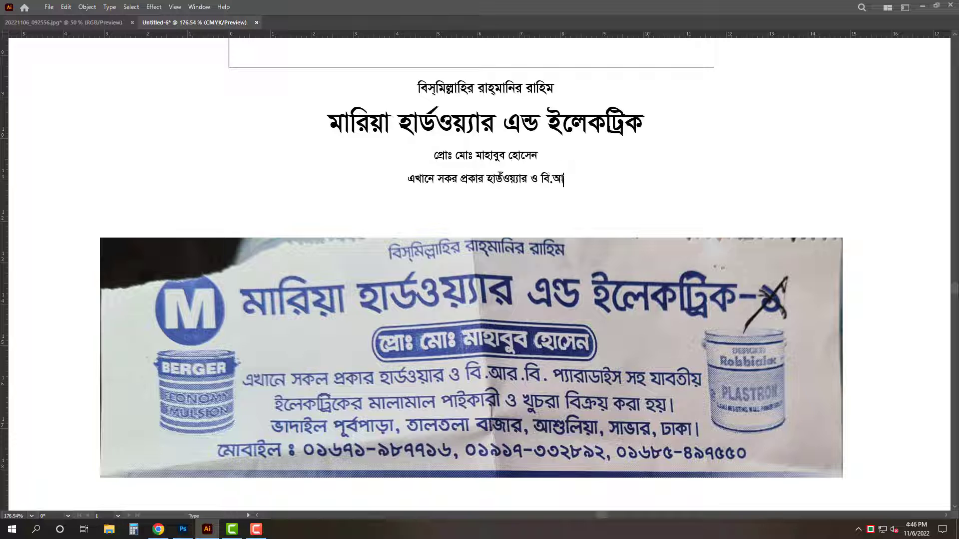
text(বি)
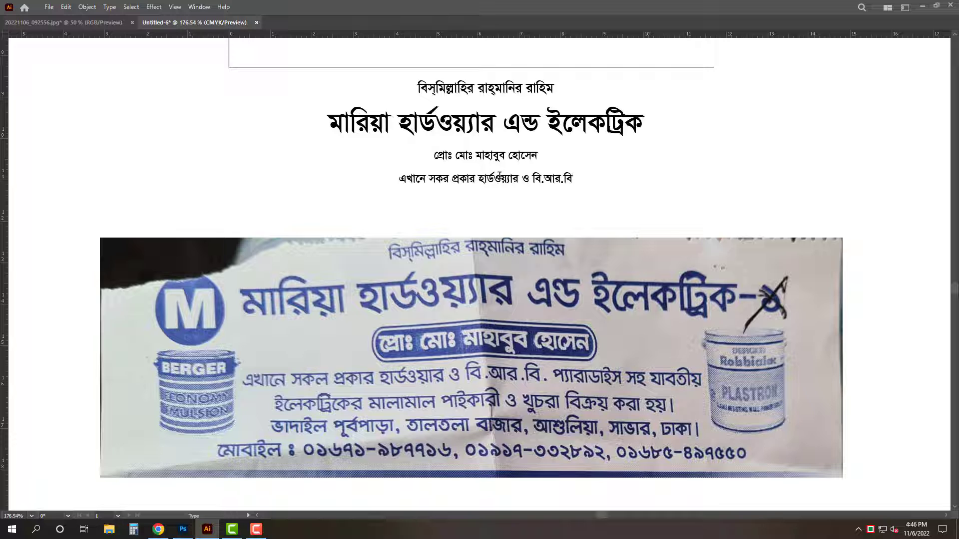
text(. প্যারাডাই)
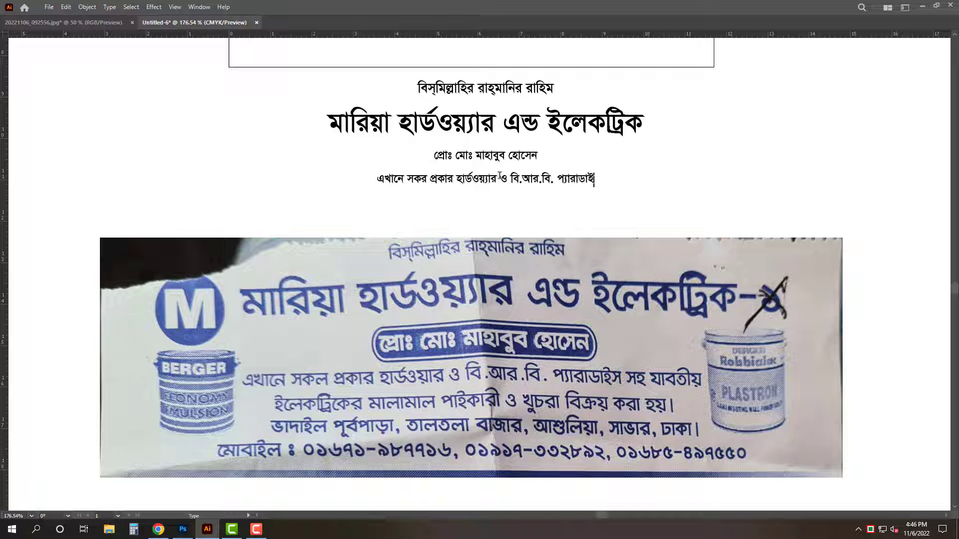
text(স সহ যাবতীয়)
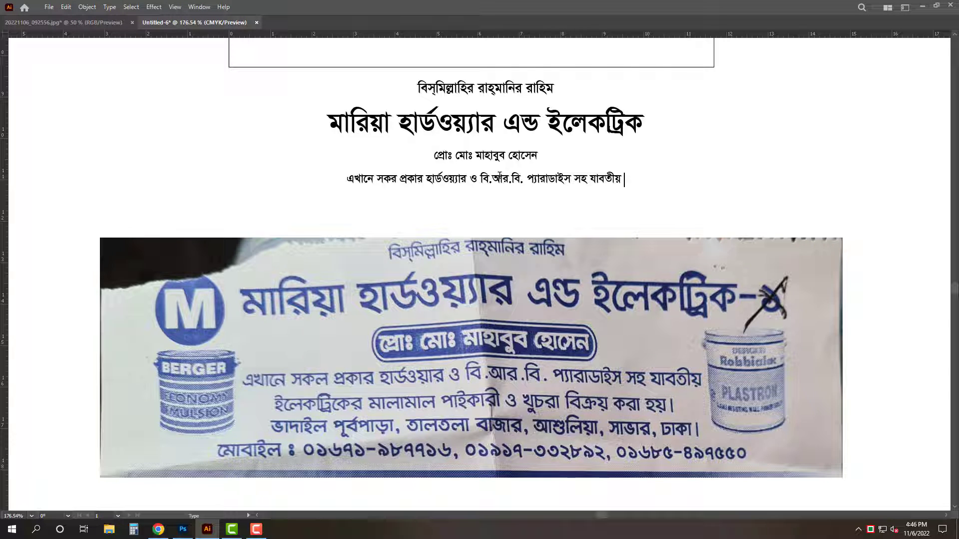
key(Return)
text(ইলেকট্রিকের মালামাল পা)
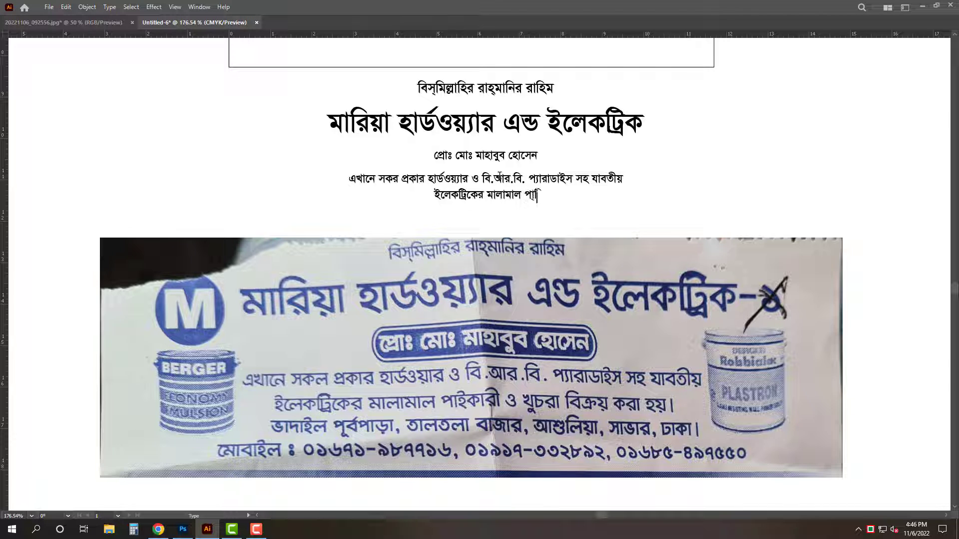
text(ইকারী ও খুচরা বিক্র)
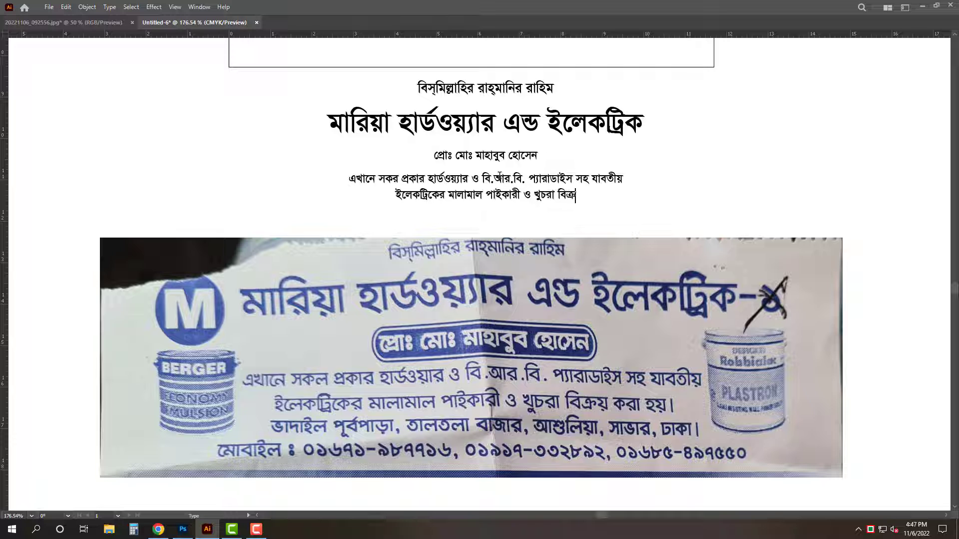
text(য় করা হয়।)
Duplicate the text below and replace it with the shop's address and its three mobile numbers
key(Escape)
drag(543, 178, 543, 171)
alt+drag(543, 171, 543, 209)
triple_click(544, 210)
key(ctrl+a)
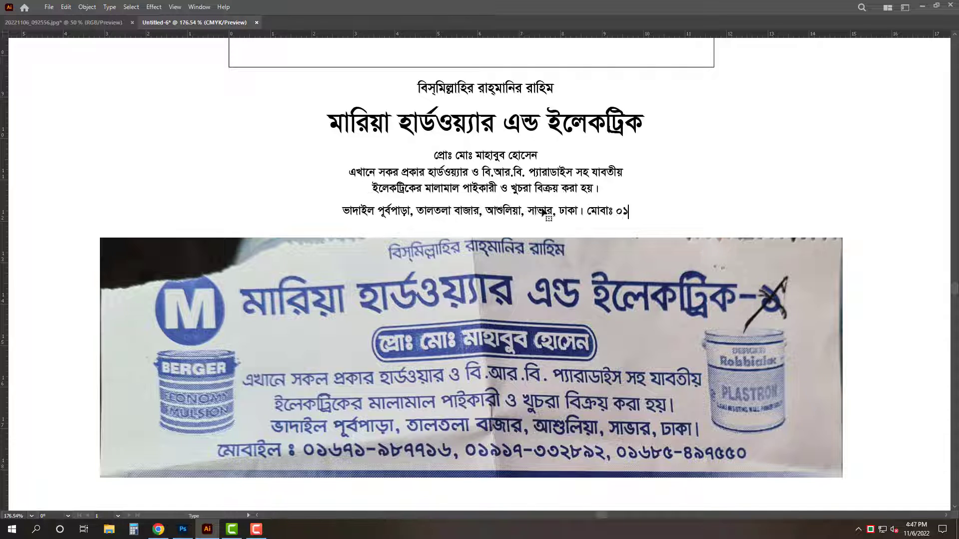
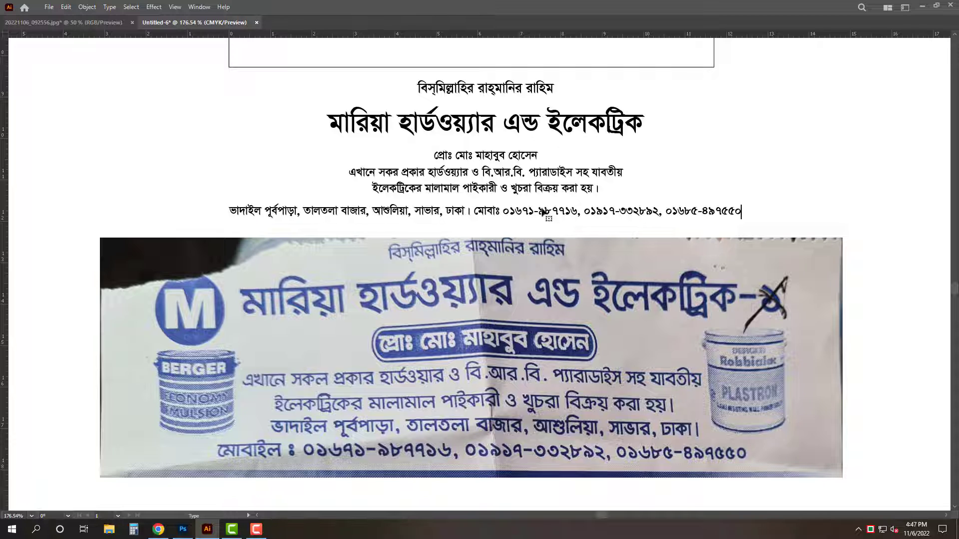
key(Escape)
Delete the reference banner photo
click(471, 301)
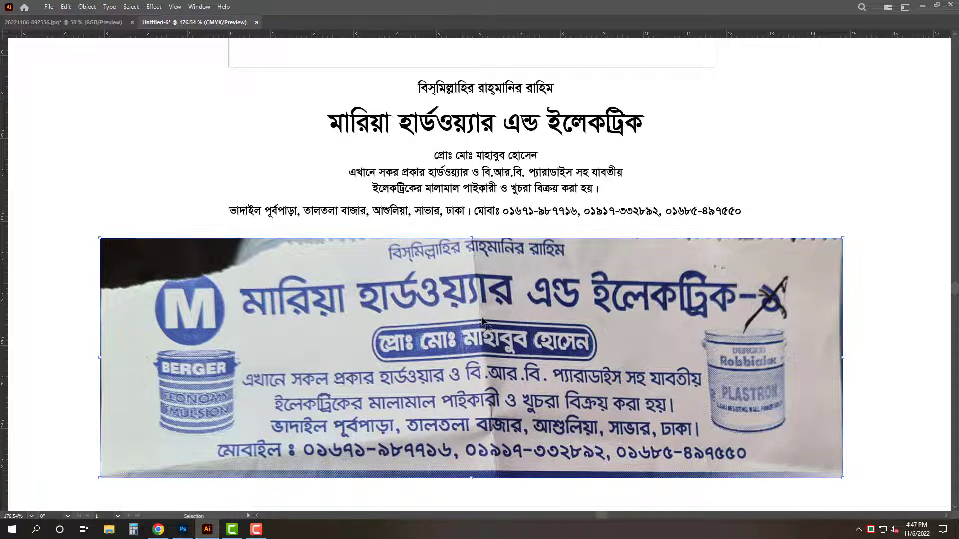
key(Delete)
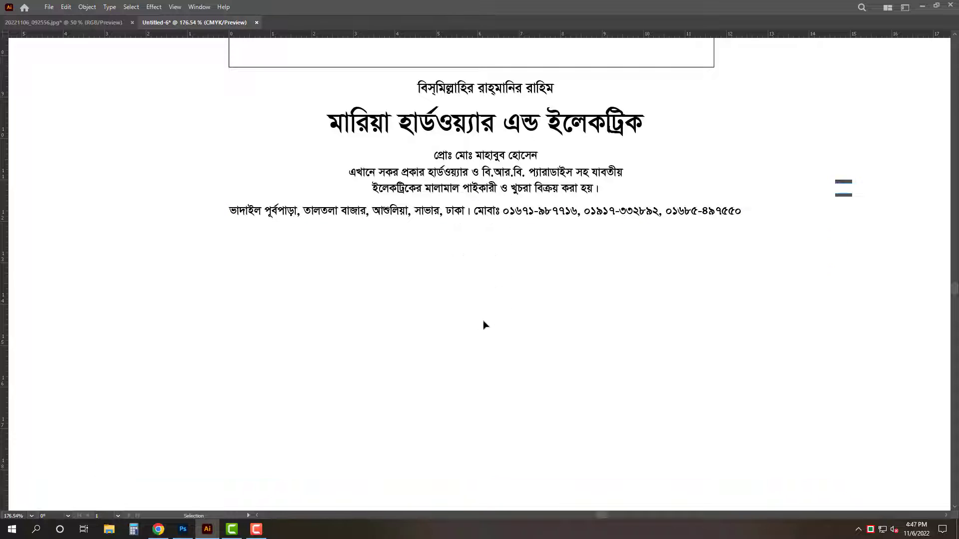
Create a rectangle 120 in wide and 35 in high
key(ctrl+0)
key(Tab)
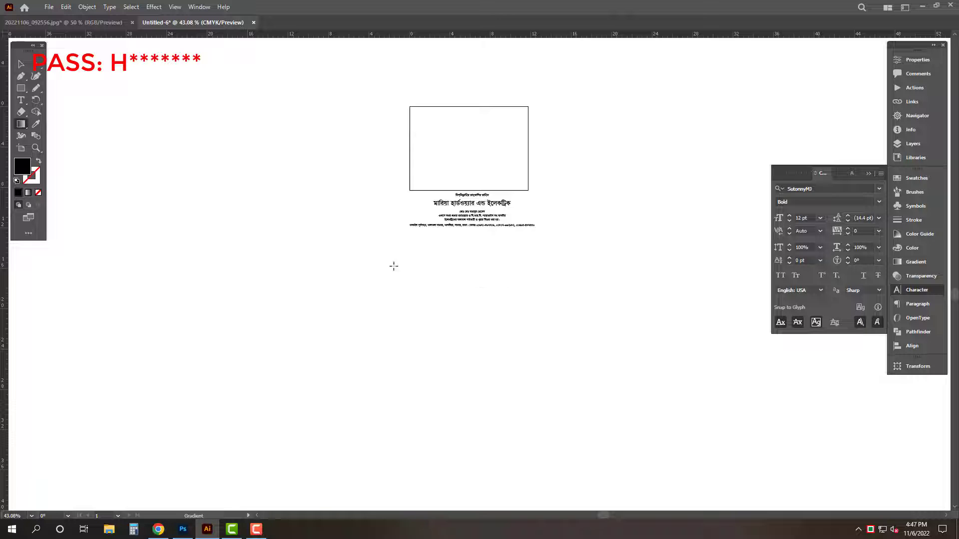
click(486, 251)
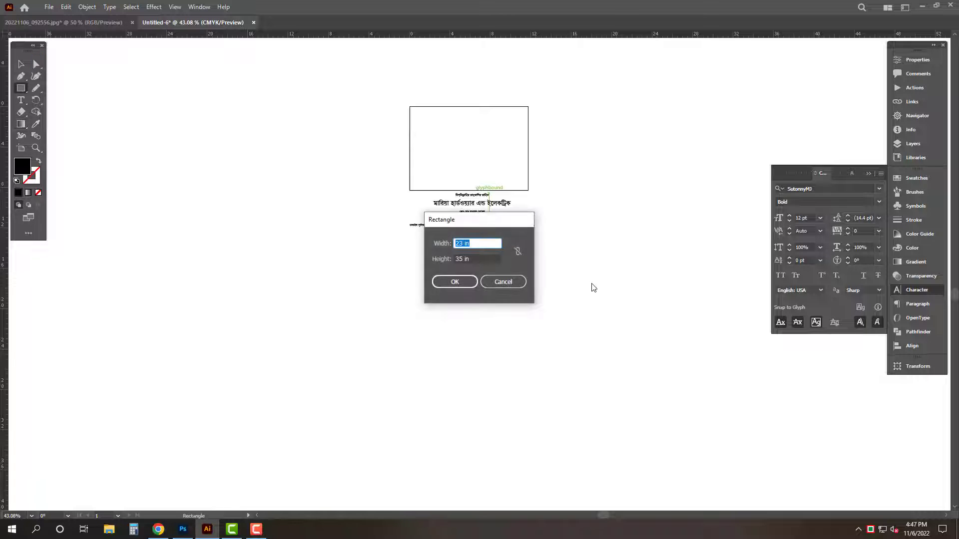
text(120)
key(Tab)
key(Return)
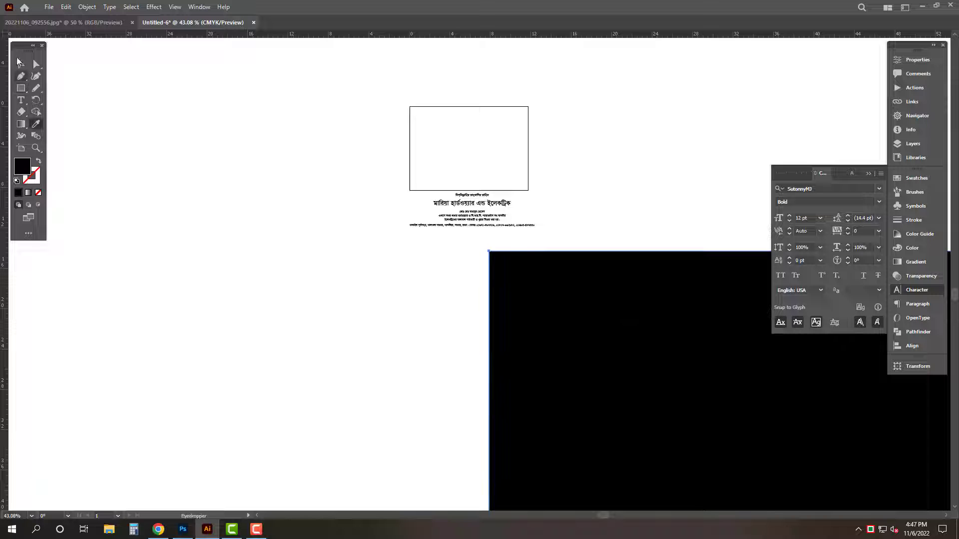
Move the rectangle below the text block, centred under it
click(19, 62)
key(Tab)
scroll(522, 205, down, 3)
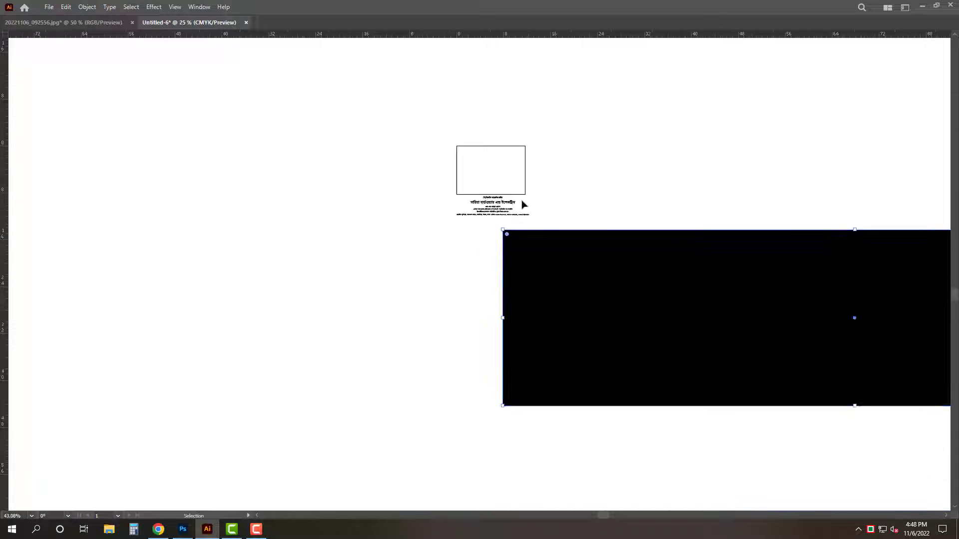
drag(741, 281, 533, 336)
drag(534, 337, 540, 284)
Add vertical and horizontal guides through the rectangle's centre
drag(4, 115, 482, 107)
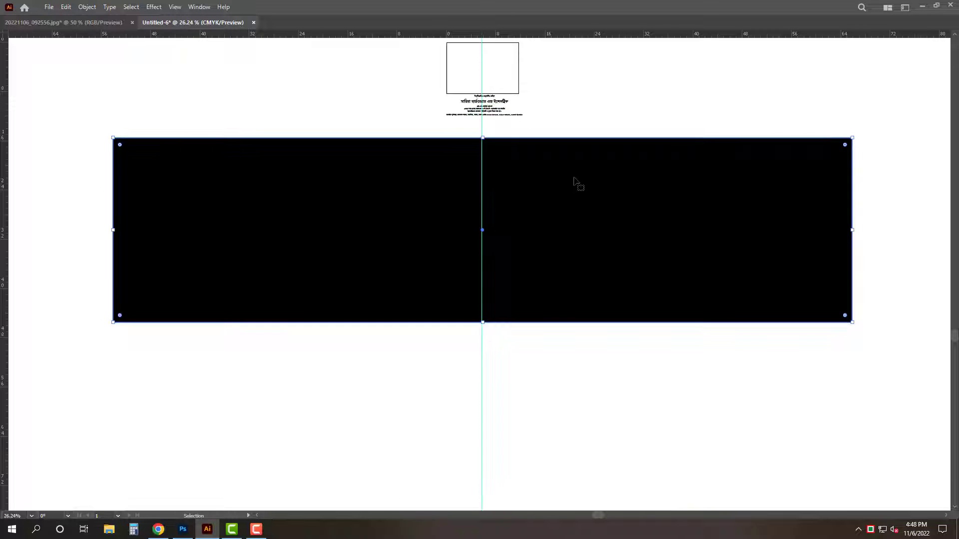
key(Tab)
key(Tab)
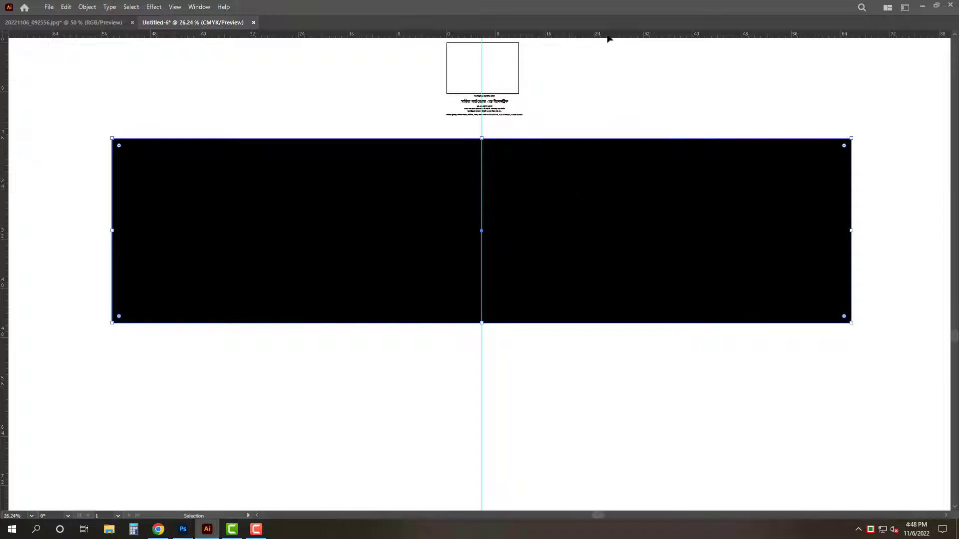
drag(586, 190, 583, 230)
key(Tab)
Change the rectangle's fill to cyan (C 100, M 0, Y 0, K 0)
click(915, 250)
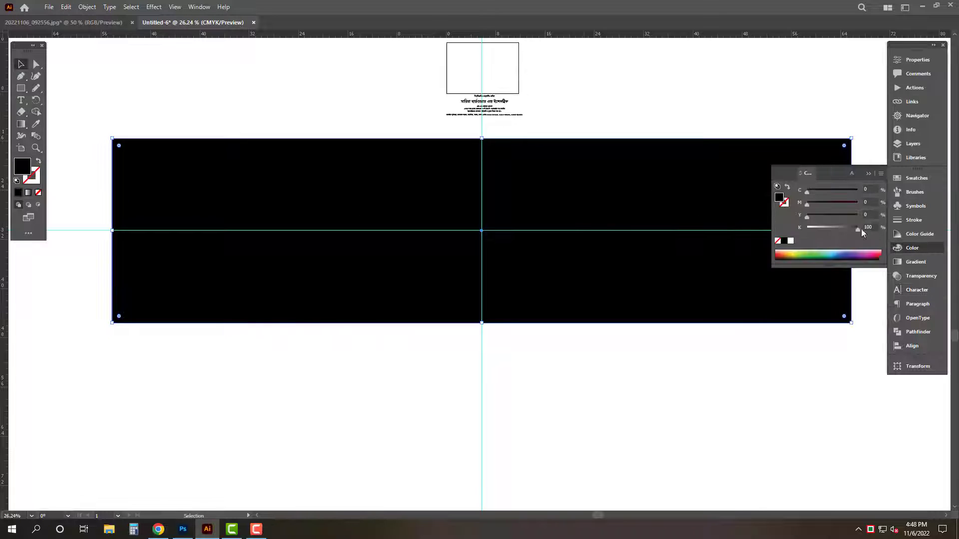
drag(856, 230, 805, 230)
key(Tab)
scroll(518, 212, up, 3)
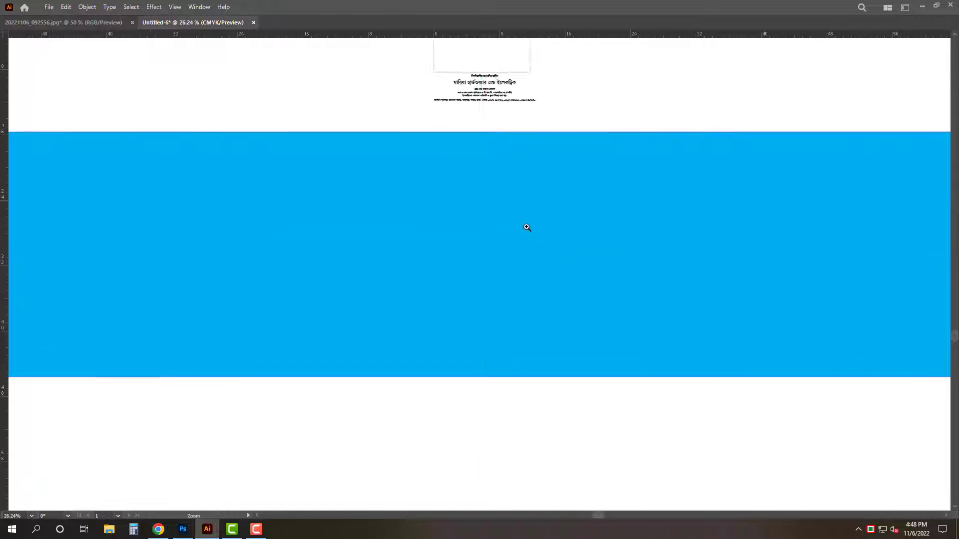
Create an inner offset path of the cyan rectangle with an offset of -0.7 in
key(Tab)
key(alt+o)
key(p)
mouse_move(150, 245)
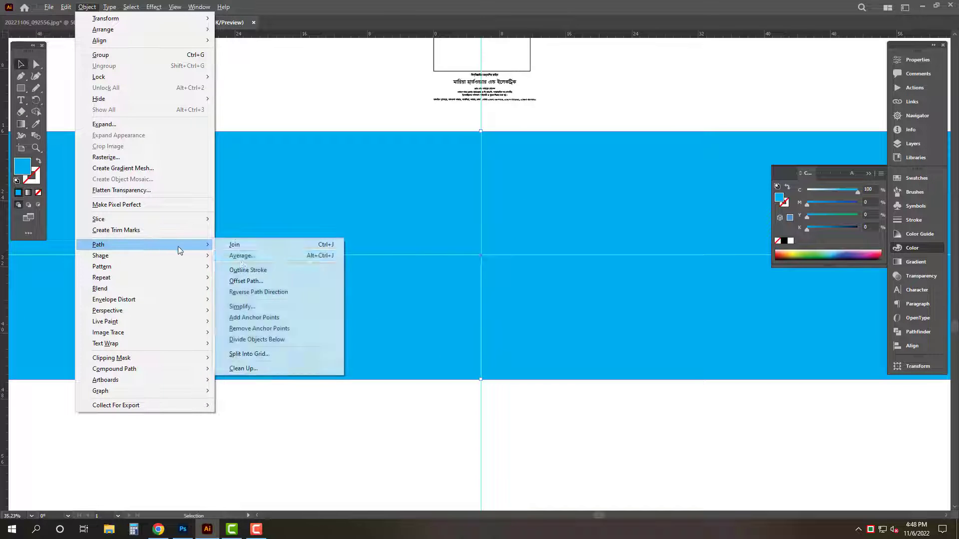
click(249, 279)
text(-.7)
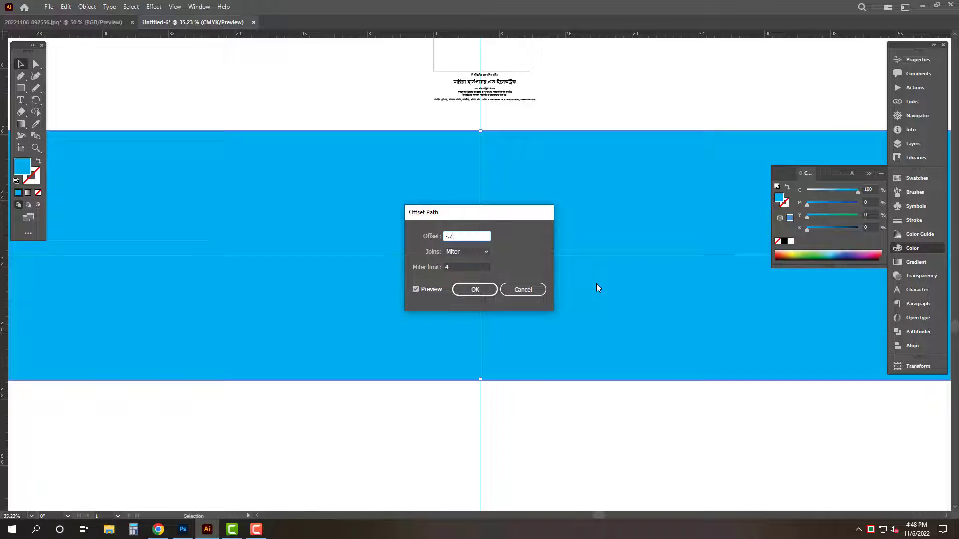
key(Return)
Divide the rectangle and its offset path with Pathfinder and ungroup the resulting pieces
shift+click(637, 183)
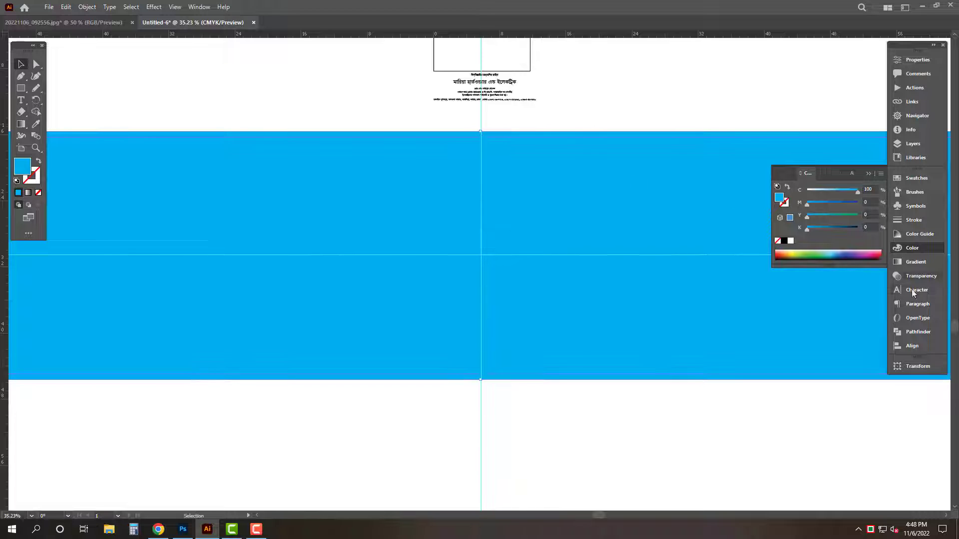
click(911, 334)
click(782, 229)
right_click(688, 135)
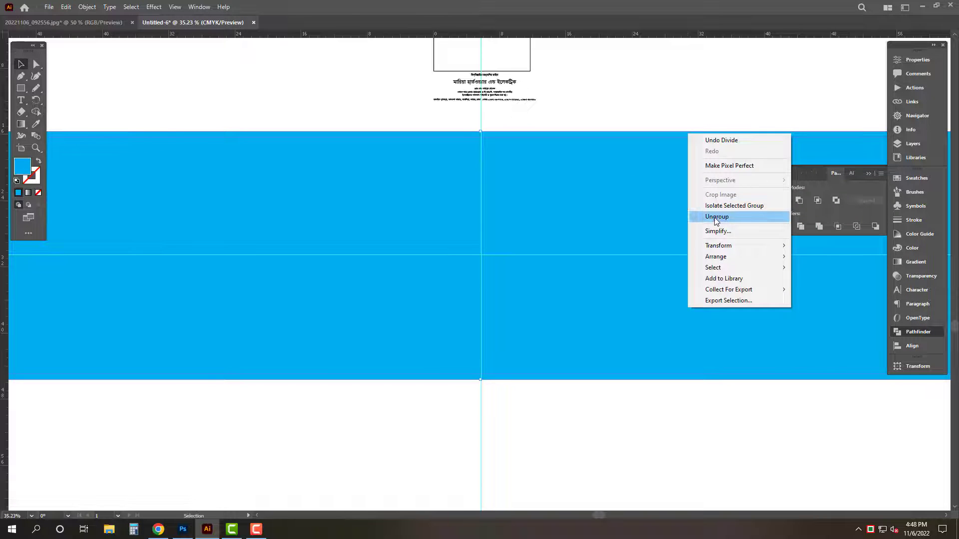
click(717, 218)
Recolour the divided pieces into a cyan border with a white interior and a dark blue bottom strip
click(595, 220)
drag(482, 139, 495, 349)
click(912, 247)
drag(807, 204, 881, 207)
key(Tab)
Move the whole text block down into the white area inside the cyan frame
click(705, 93)
drag(526, 162, 424, 161)
drag(428, 89, 504, 179)
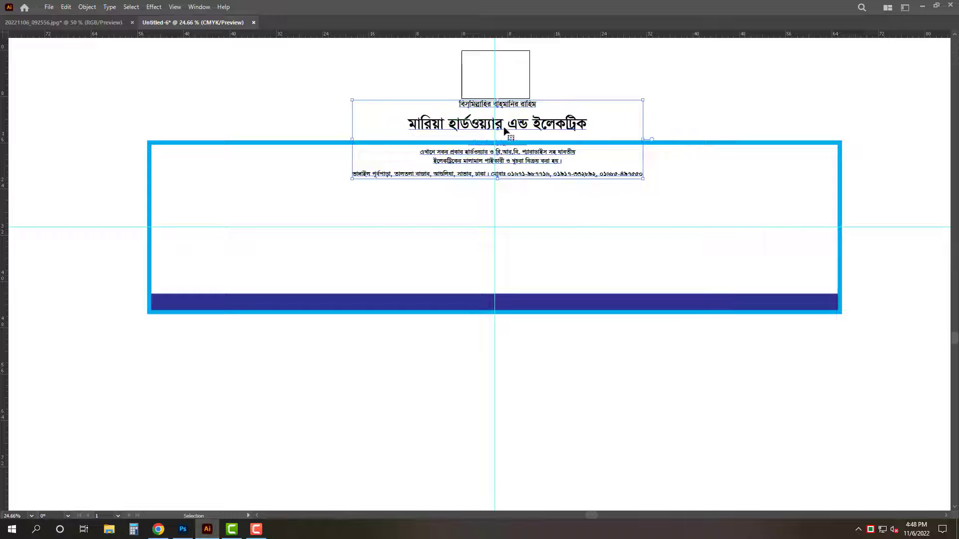
drag(505, 128, 498, 174)
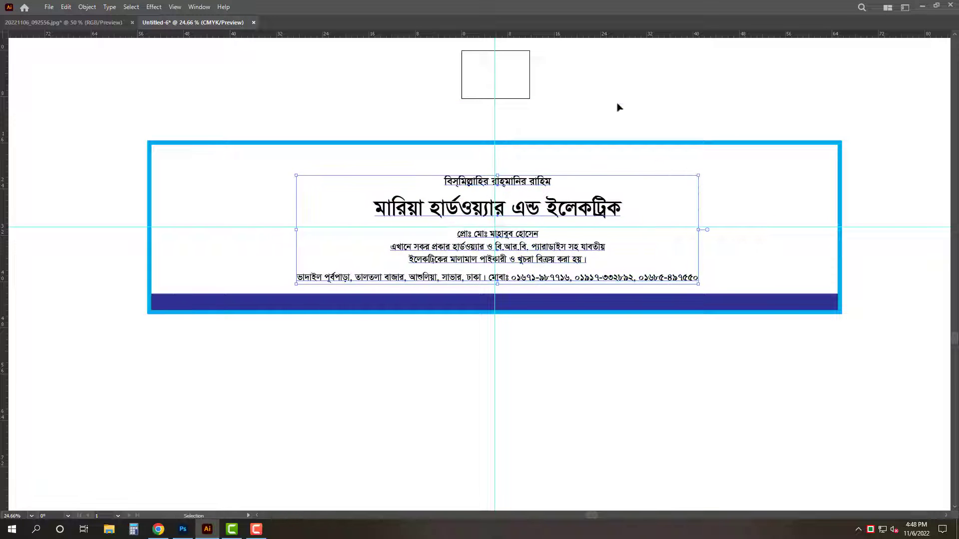
click(618, 106)
Move the address line into the dark blue strip, colour it white and stretch it across the strip
drag(458, 319, 523, 339)
drag(532, 268, 531, 297)
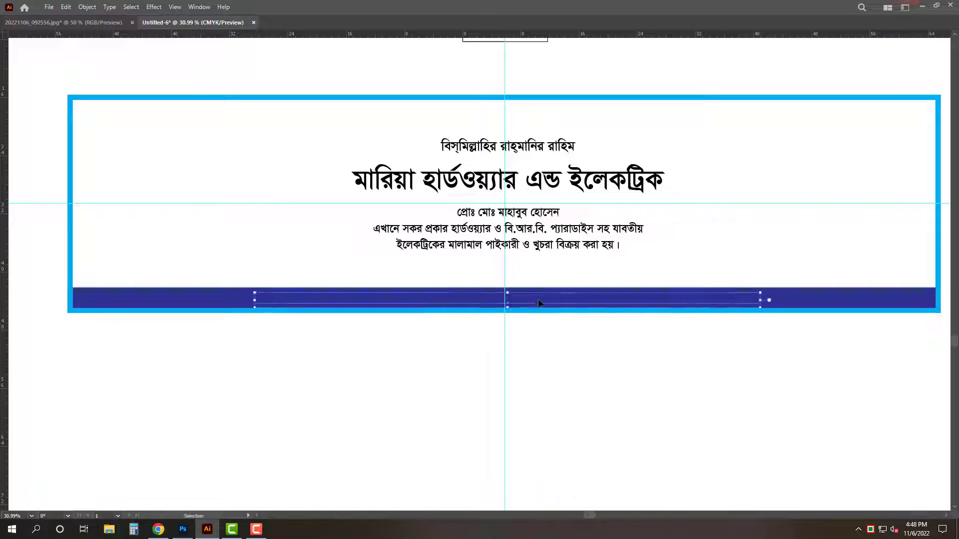
key(Tab)
drag(840, 229, 475, 265)
key(Tab)
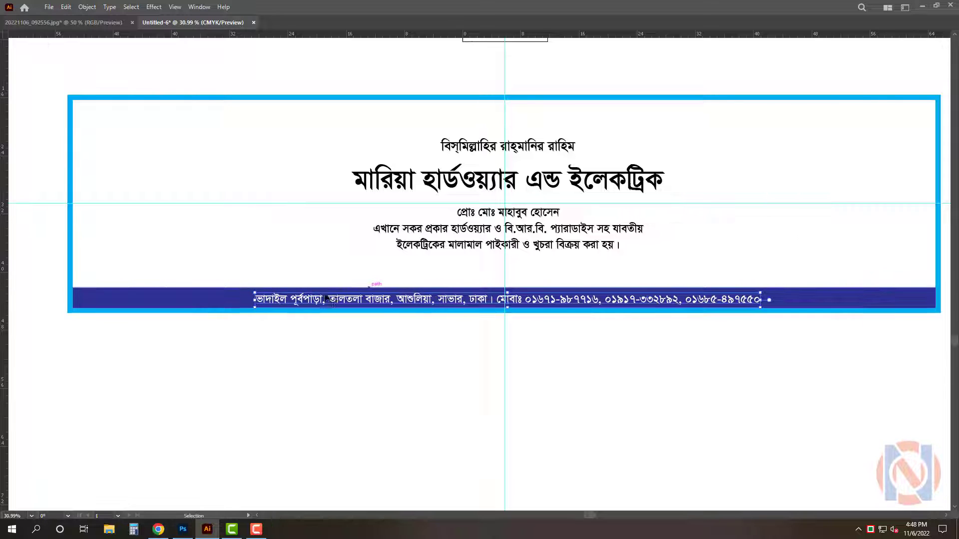
drag(255, 300, 78, 300)
scroll(508, 300, up, 5)
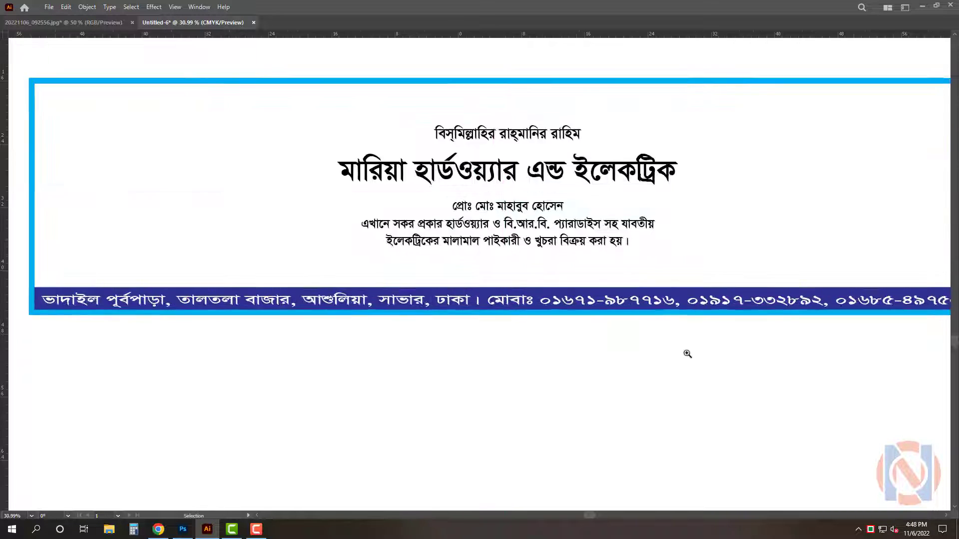
Add a thin strip along the top of the blue band, fill it orange (C 0, M 30, Y 100) and nudge it down
drag(493, 306, 495, 273)
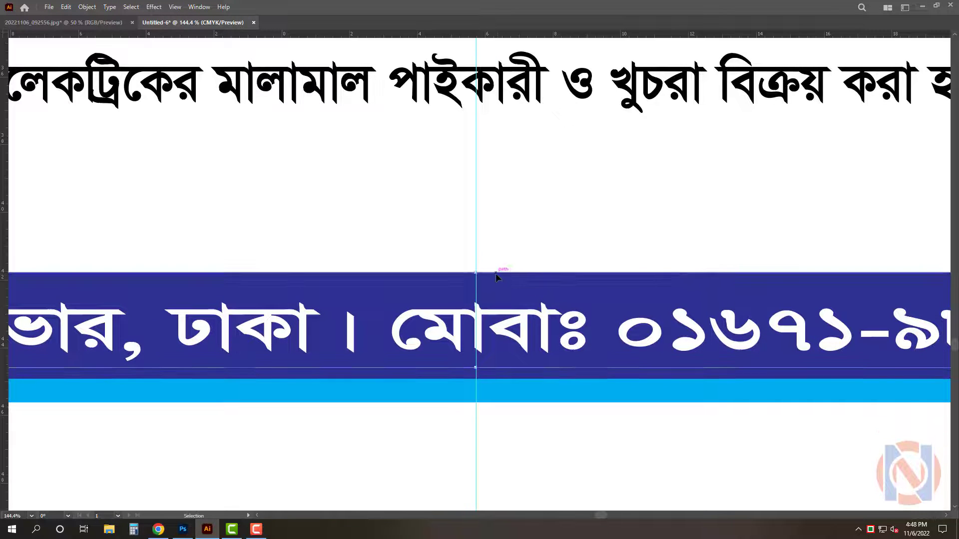
key(Tab)
drag(873, 190, 757, 191)
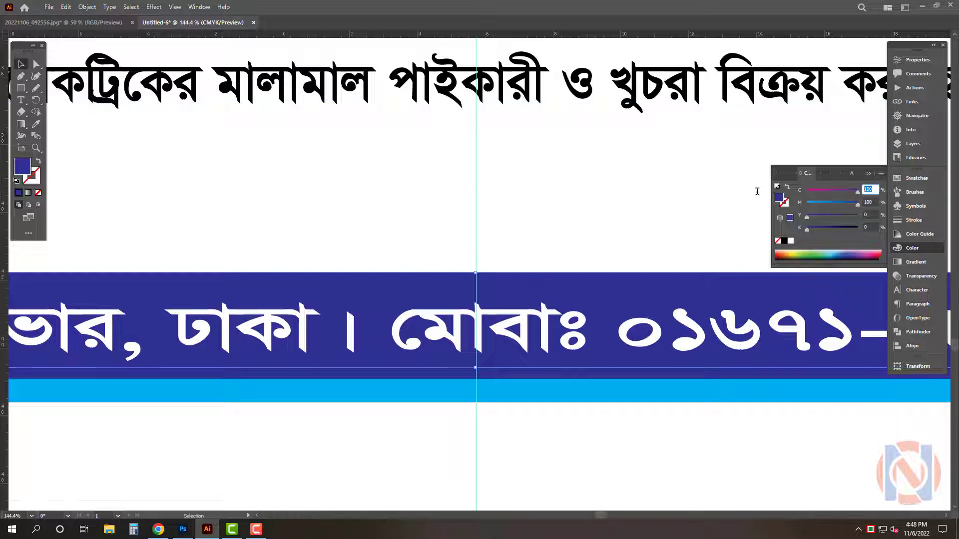
text(0)
key(Tab)
text(30)
key(Tab)
text(100)
key(Return)
key(Tab)
key(Down)
key(Down)
key(Down)
key(Down)
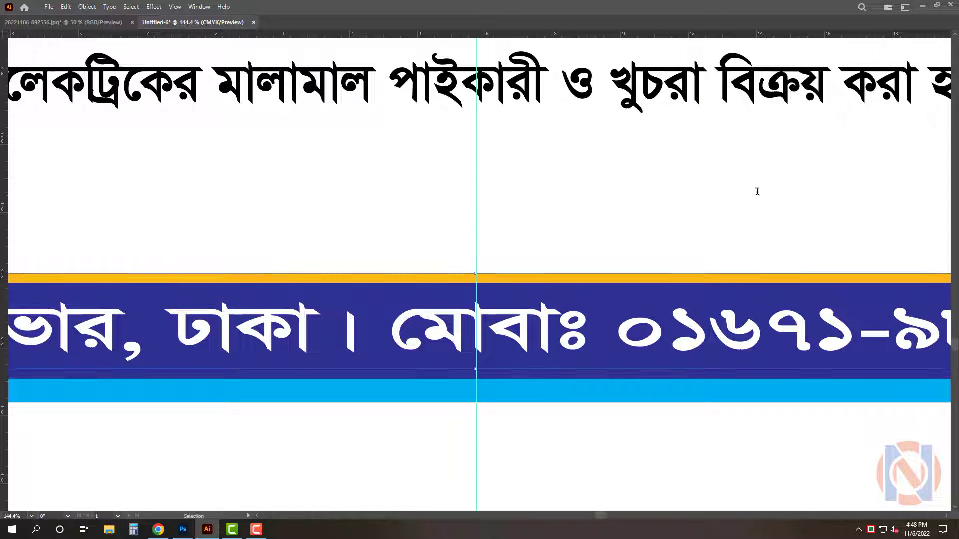
Move the proprietor and description lines down and the Bismillah line up to the frame's top
mouse_move(531, 354)
mouse_down()
mouse_move(439, 353)
mouse_move(544, 365)
mouse_up()
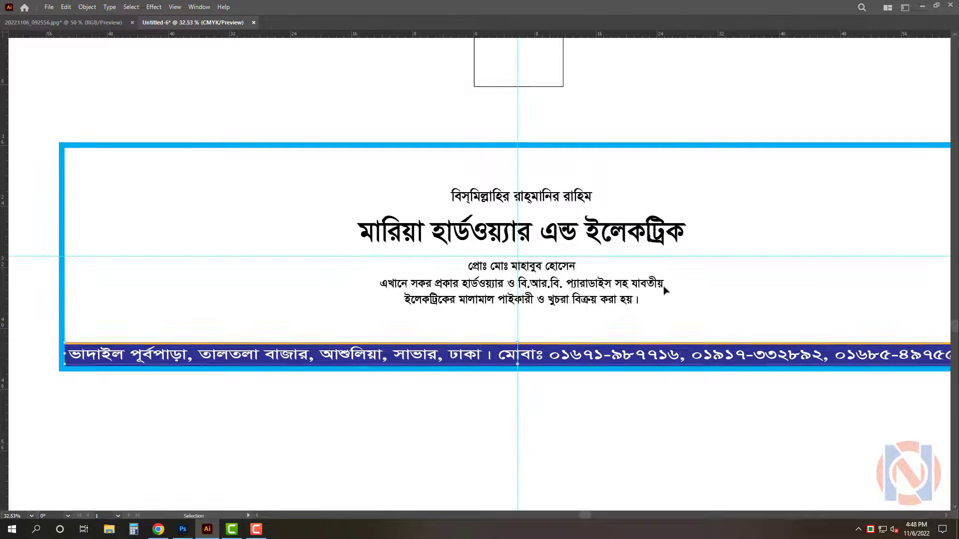
click(571, 282)
drag(571, 282, 570, 304)
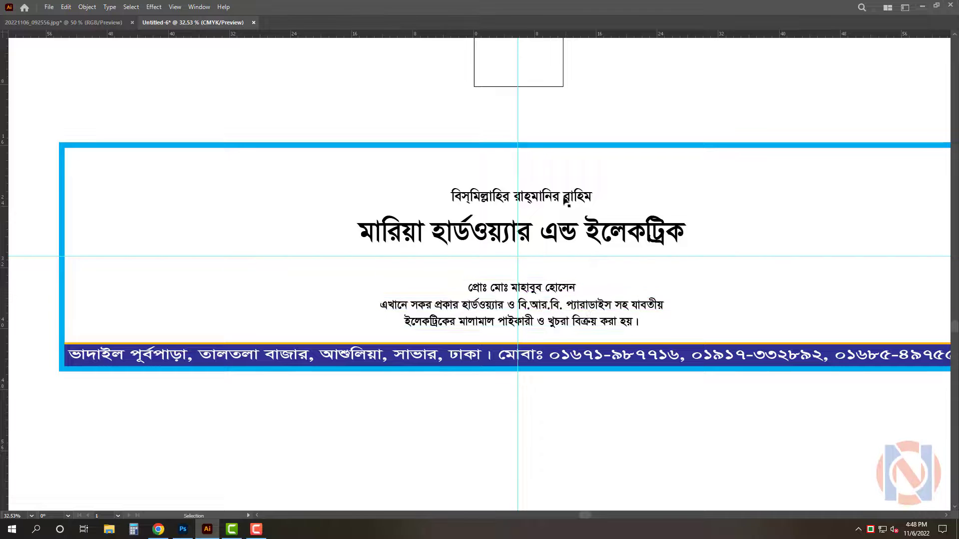
drag(593, 202, 574, 165)
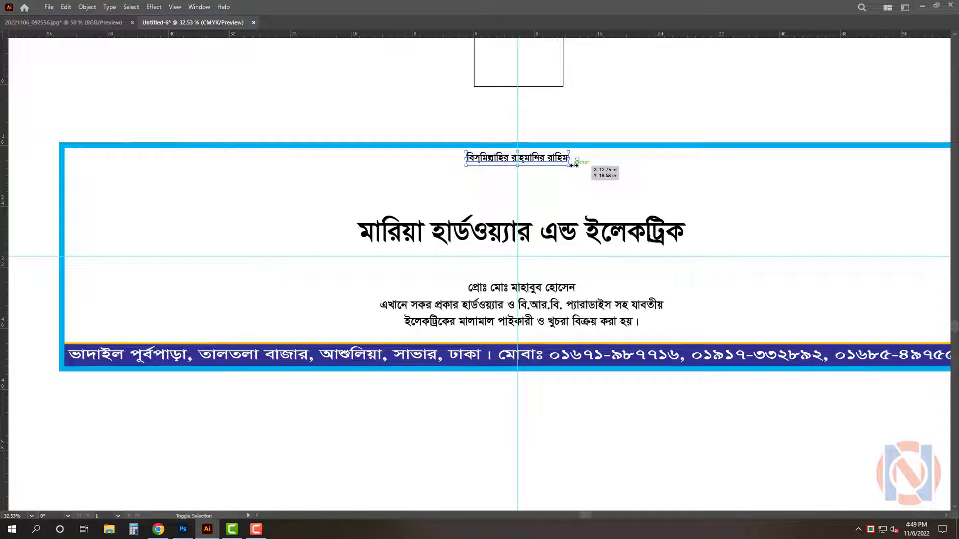
click(628, 101)
Scale up the shop-name title so it fills the upper part of the banner
click(522, 230)
drag(520, 204, 523, 168)
scroll(531, 199, down, 2)
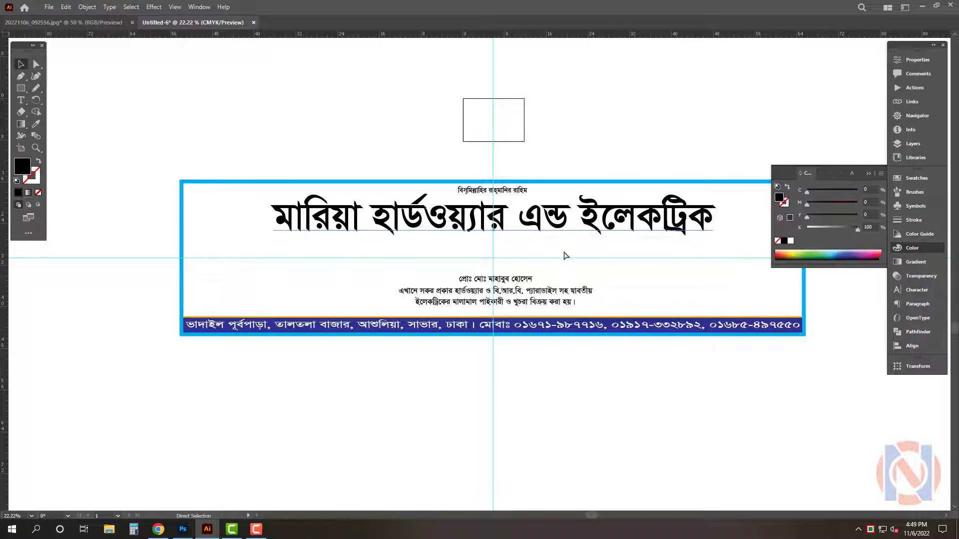
Try out other Bengali display fonts for the title and undo the change
click(838, 188)
text(`n)
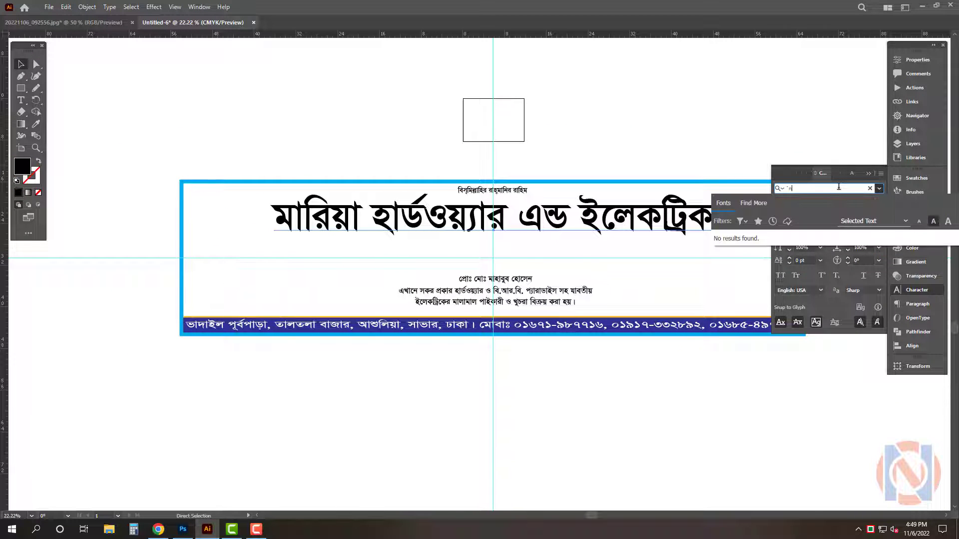
text(li)
key(Down)
key(Down)
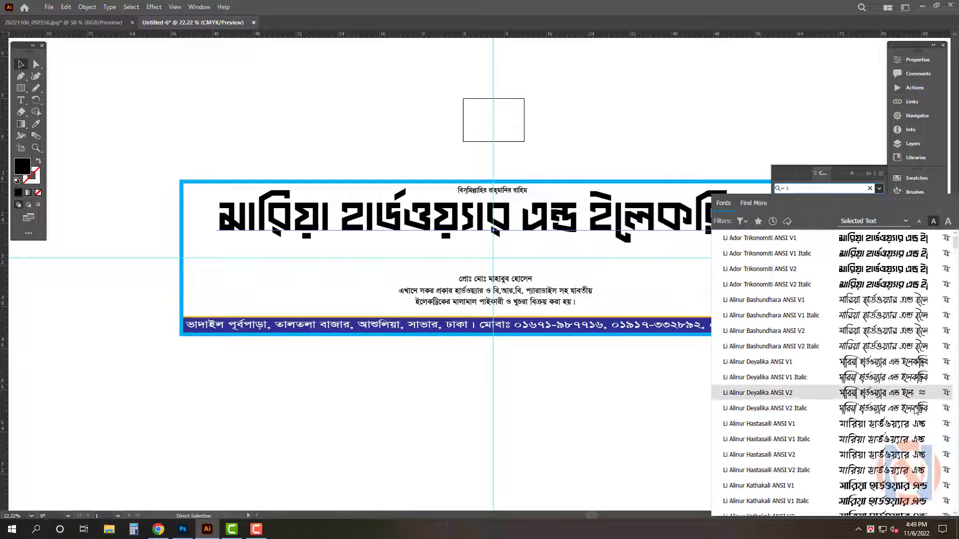
key(BackSpace)
key(BackSpace)
text(so)
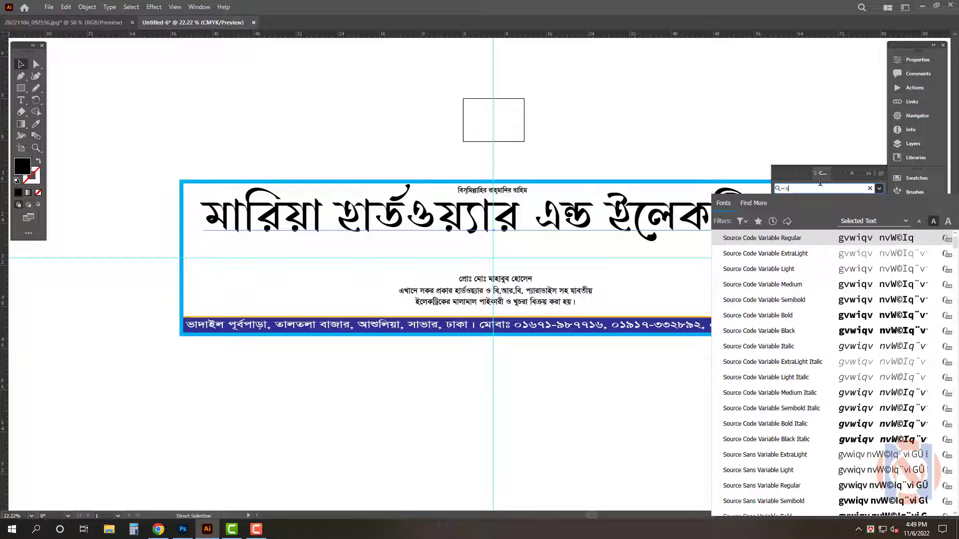
text(o)
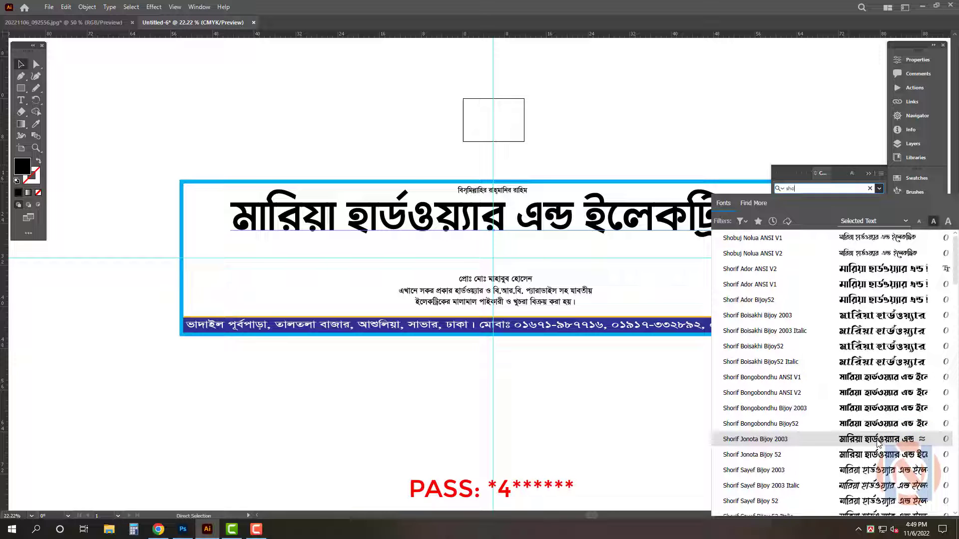
scroll(878, 440, down, 8)
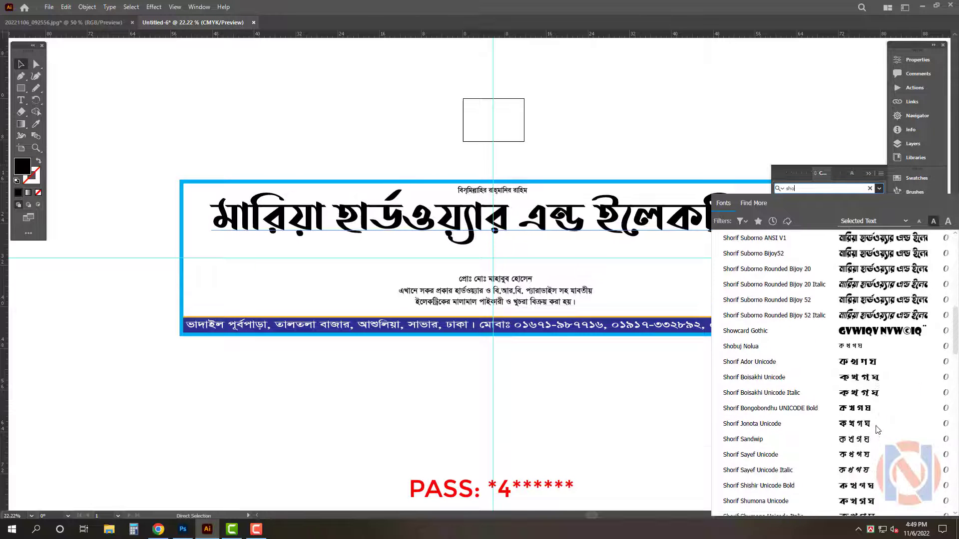
scroll(876, 427, down, 6)
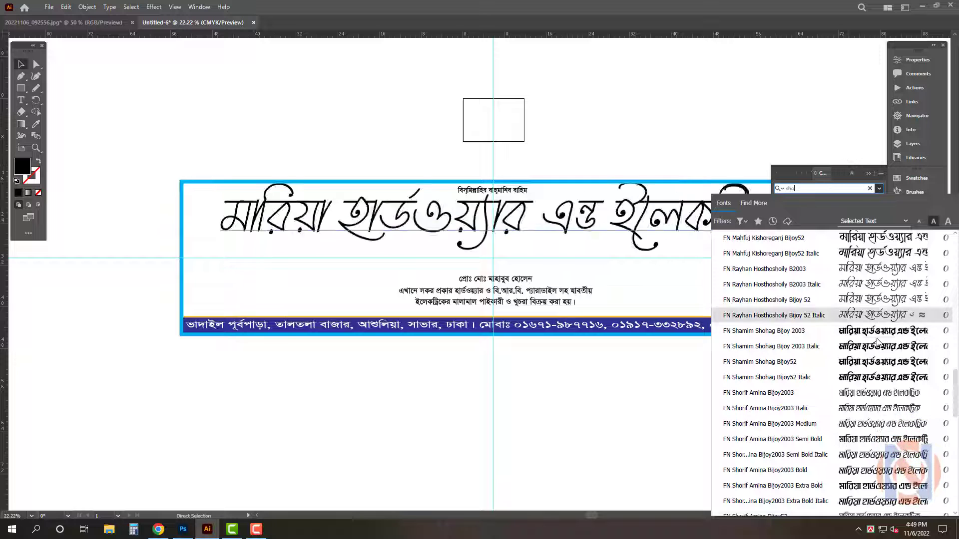
click(876, 335)
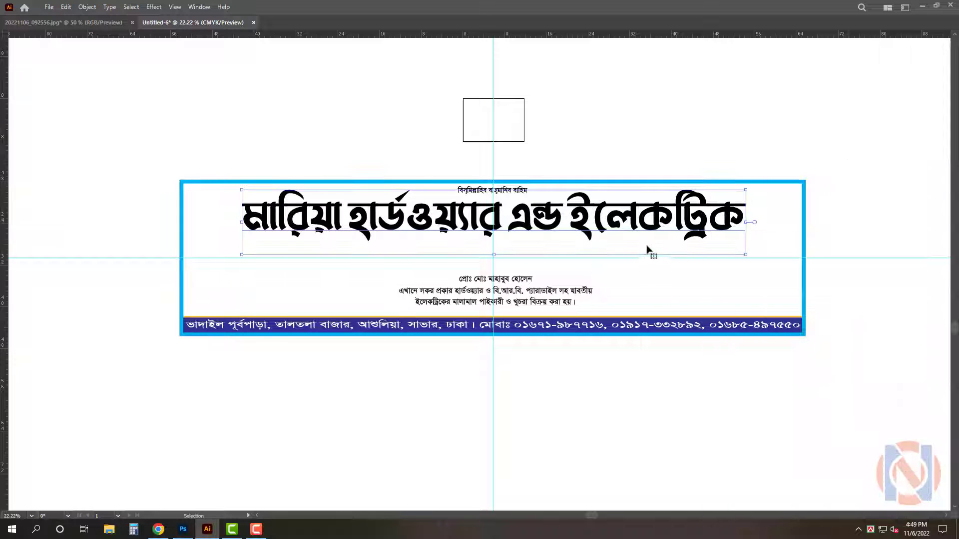
drag(569, 220, 600, 222)
key(ctrl+z)
Set the title's font to Li Niladri Nodia ANSI V2 and narrow it to fit the frame
click(837, 187)
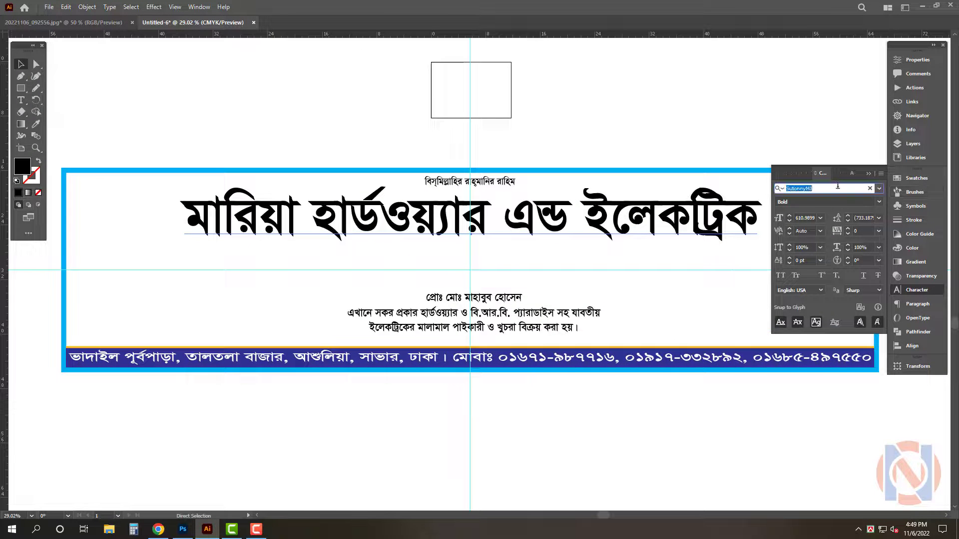
text(li n)
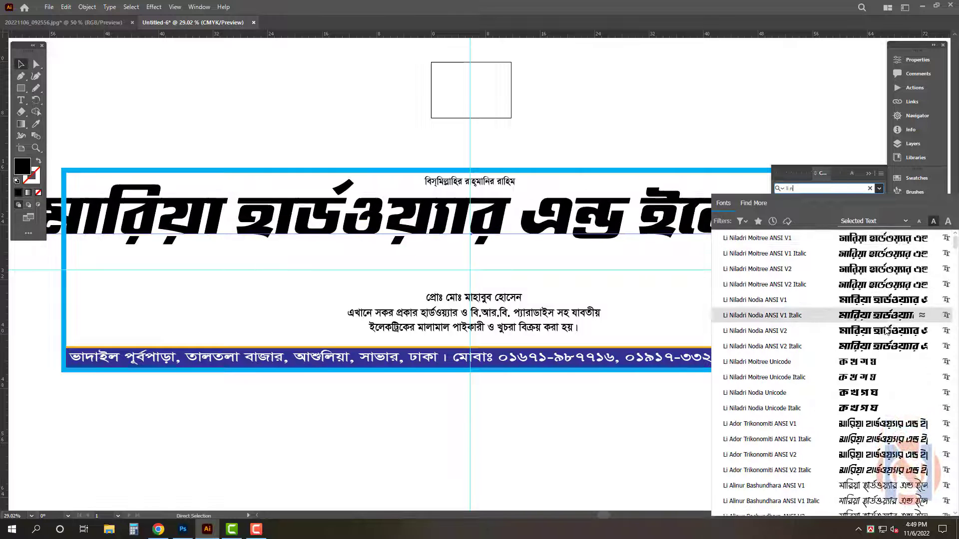
click(886, 331)
key(Tab)
drag(913, 218, 717, 216)
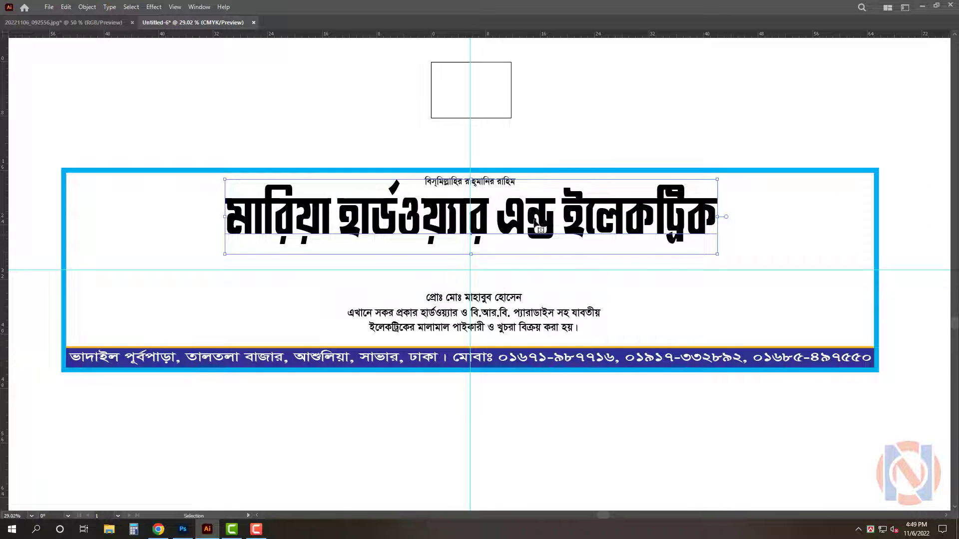
Stretch the title vertically so it extends further down
scroll(465, 211, up, 1)
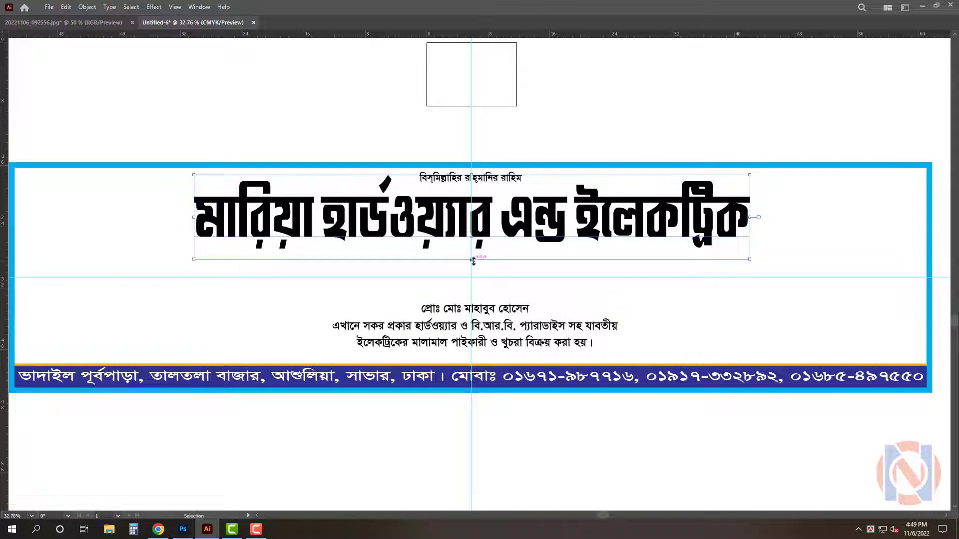
drag(472, 259, 473, 277)
click(578, 110)
drag(553, 242, 554, 236)
scroll(518, 235, down, 1)
key(Tab)
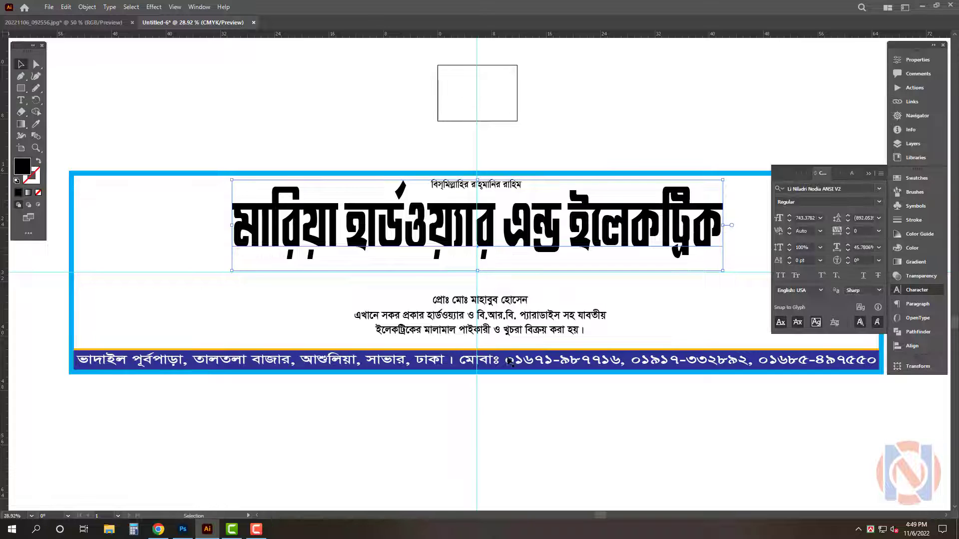
Enlarge the proprietor line beneath the title
drag(523, 301, 569, 282)
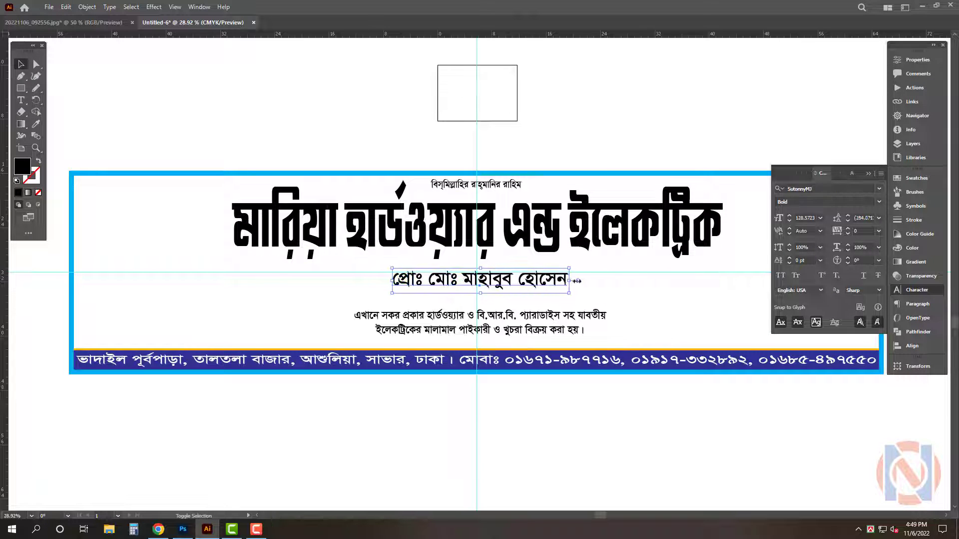
key(Tab)
click(620, 124)
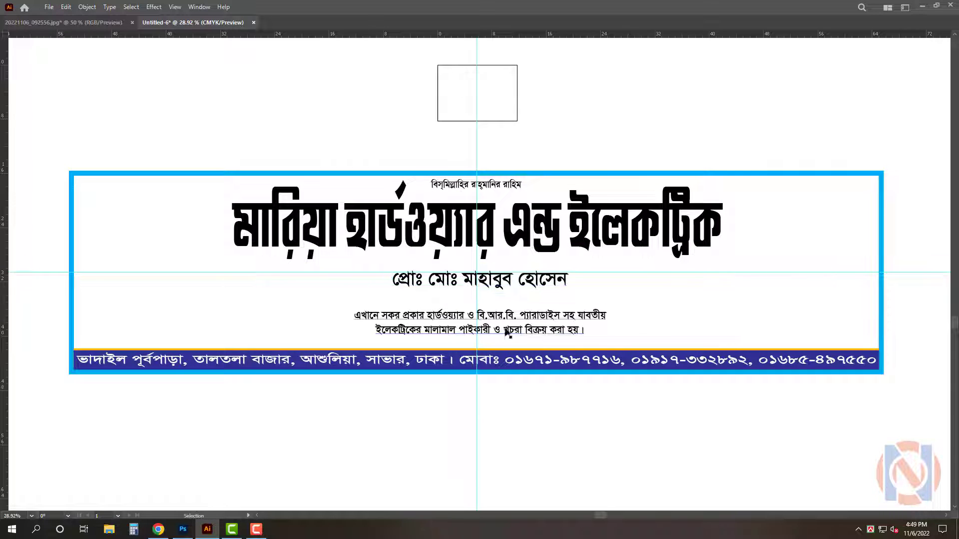
Increase the line spacing of the two description lines and enlarge them
click(506, 330)
key(alt+Down)
key(alt+Down)
key(alt+Down)
key(alt+Down)
key(alt+Down)
key(alt+Down)
key(alt+Down)
key(alt+Down)
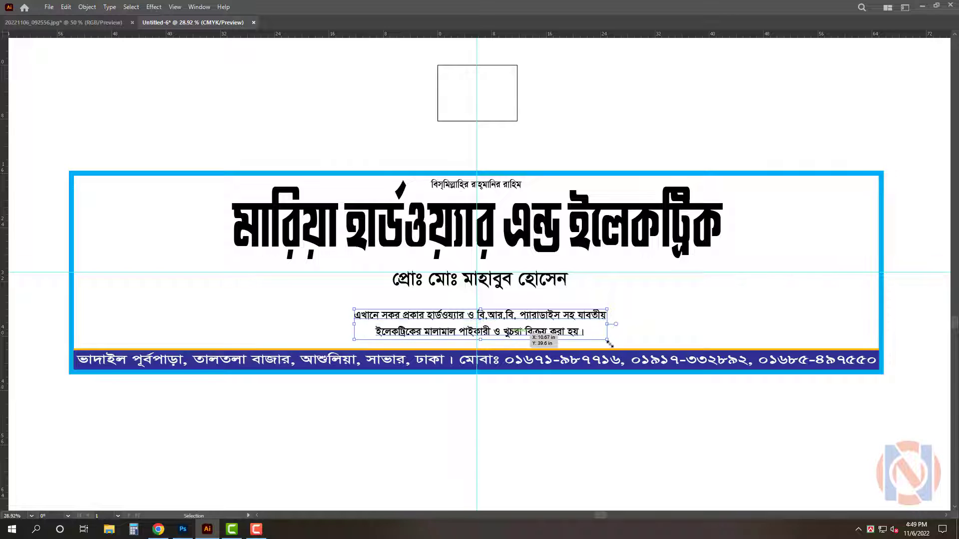
drag(605, 324, 662, 325)
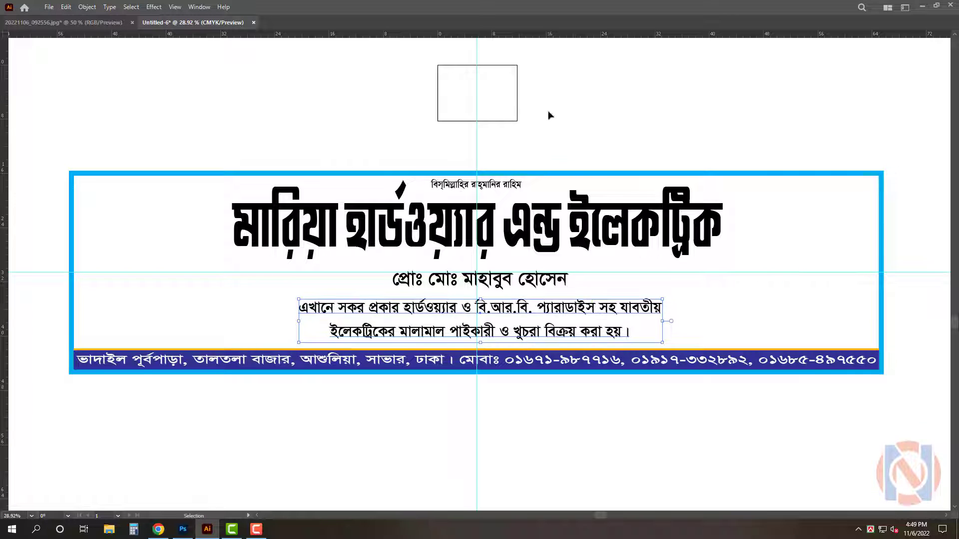
scroll(548, 113, down, 1)
Draw a curved shape with the Pen tool sweeping from above the frame down to the address strip
key(Tab)
click(580, 98)
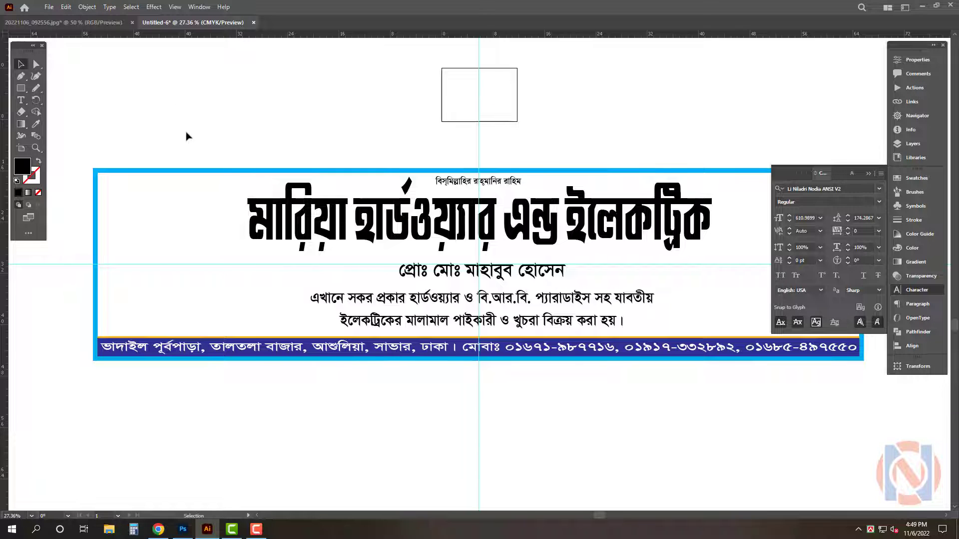
key(p)
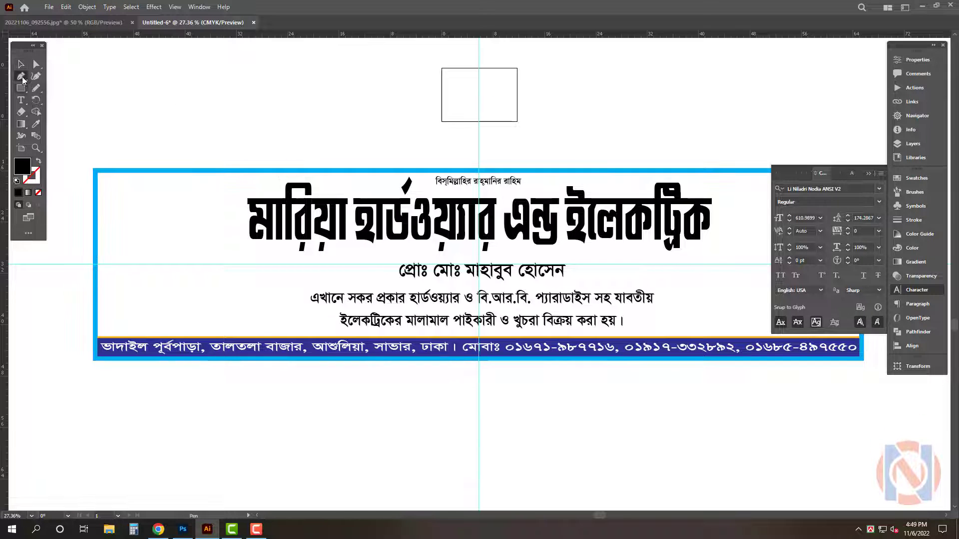
click(250, 159)
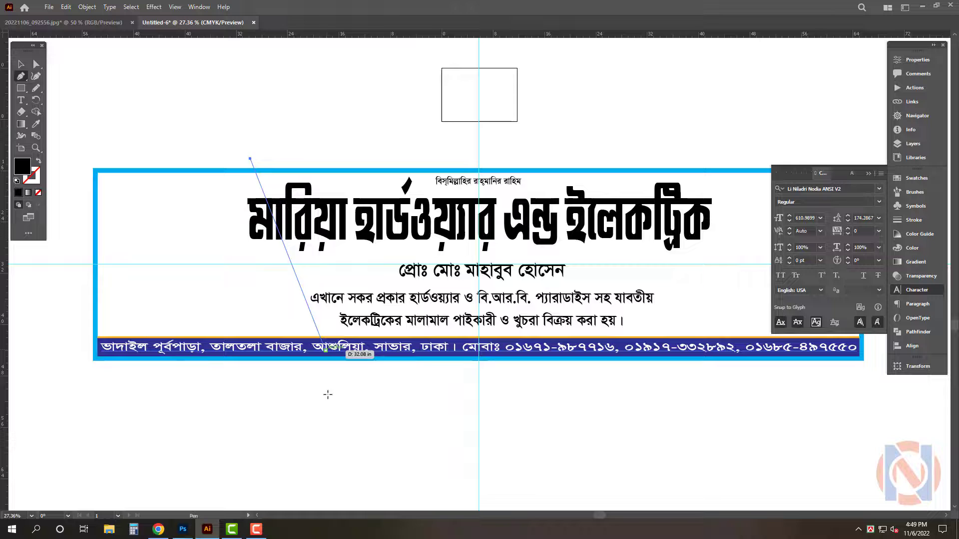
drag(325, 370, 466, 491)
click(324, 369)
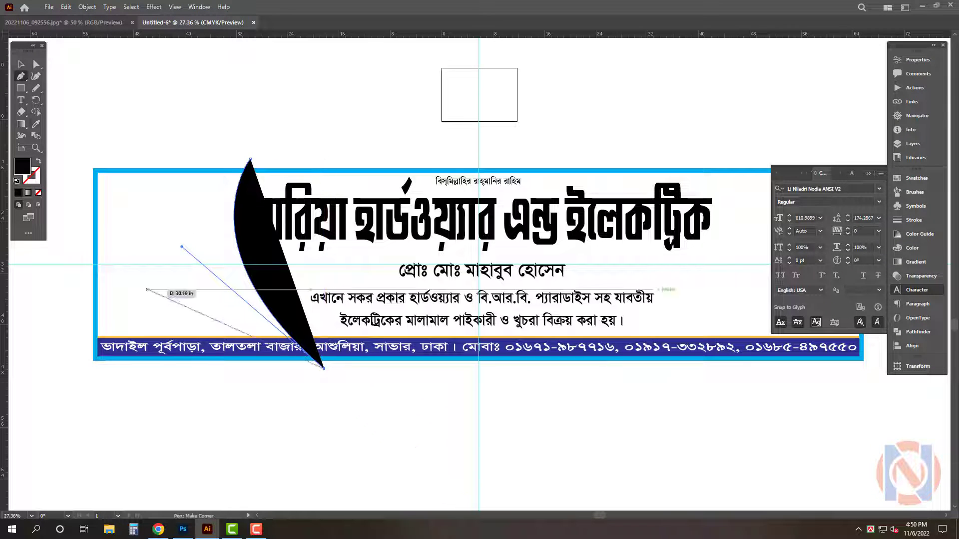
click(21, 64)
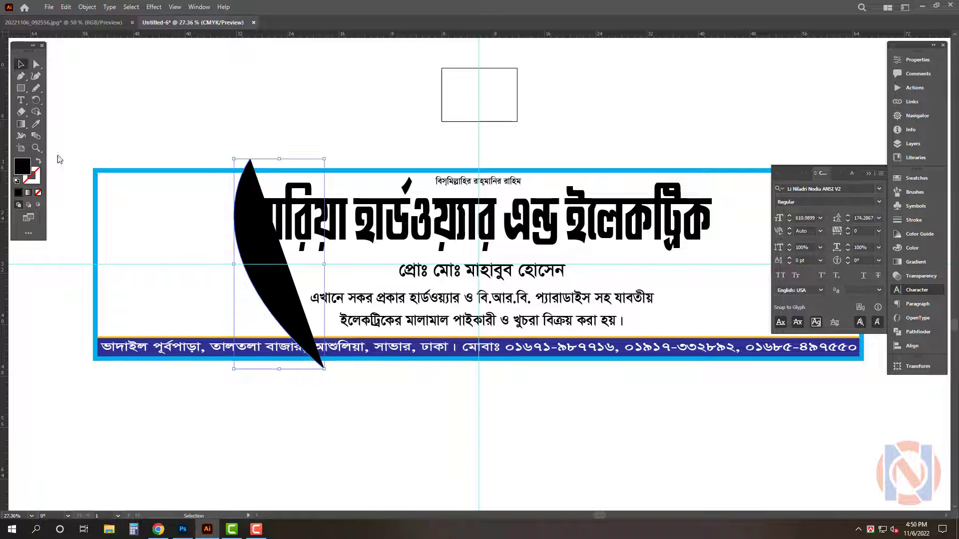
Remove the curve's fill and place a cyan-filled copy of the frame behind the artwork
key(Delete)
click(208, 171)
key(v)
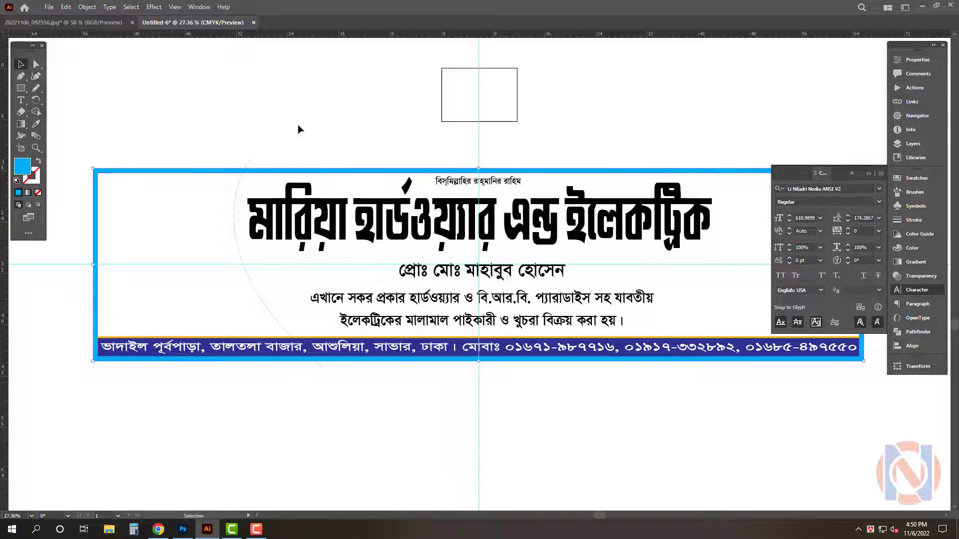
right_click(326, 175)
click(387, 201)
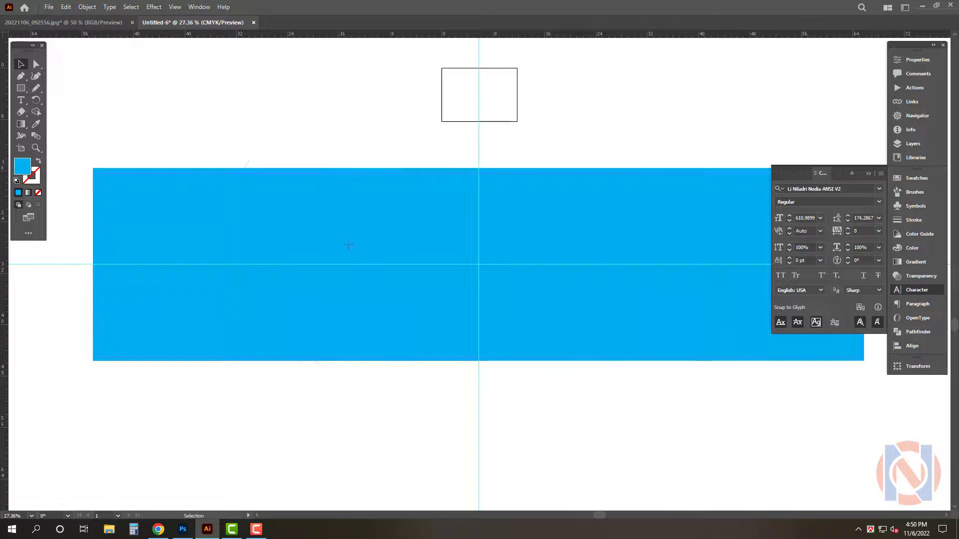
key(ctrl+shift+bracketleft)
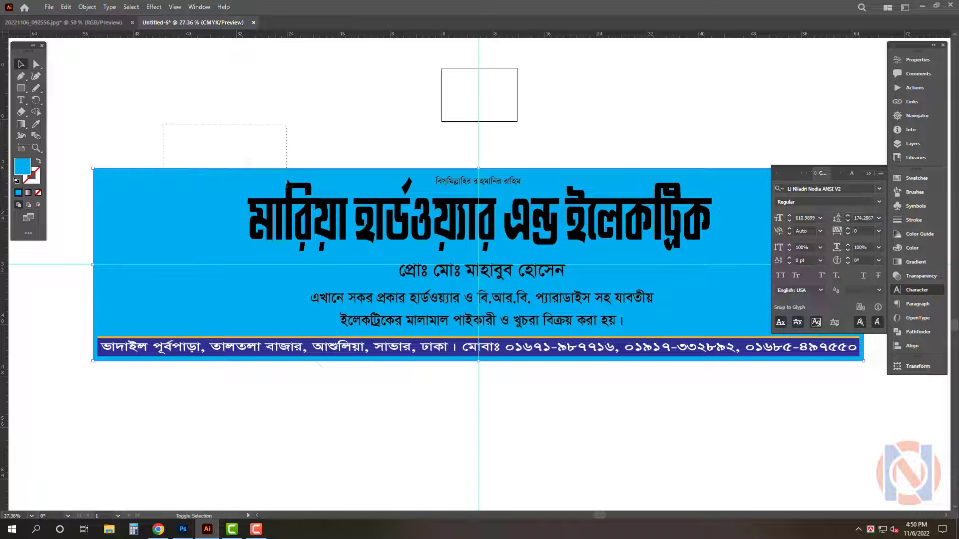
Divide the filled rectangle with the curve using Pathfinder, ungroup, and delete the right-hand piece
drag(282, 164, 285, 166)
click(918, 332)
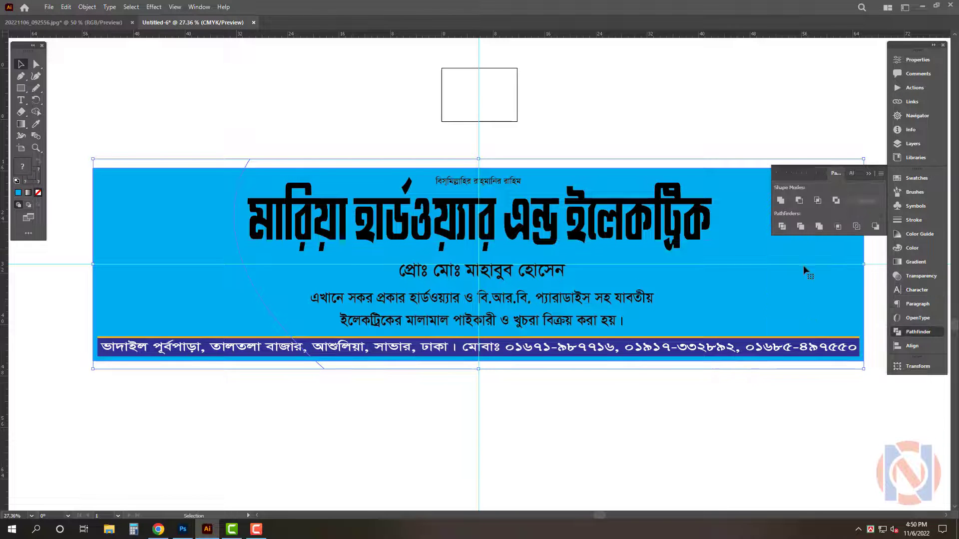
click(782, 226)
right_click(348, 113)
click(407, 199)
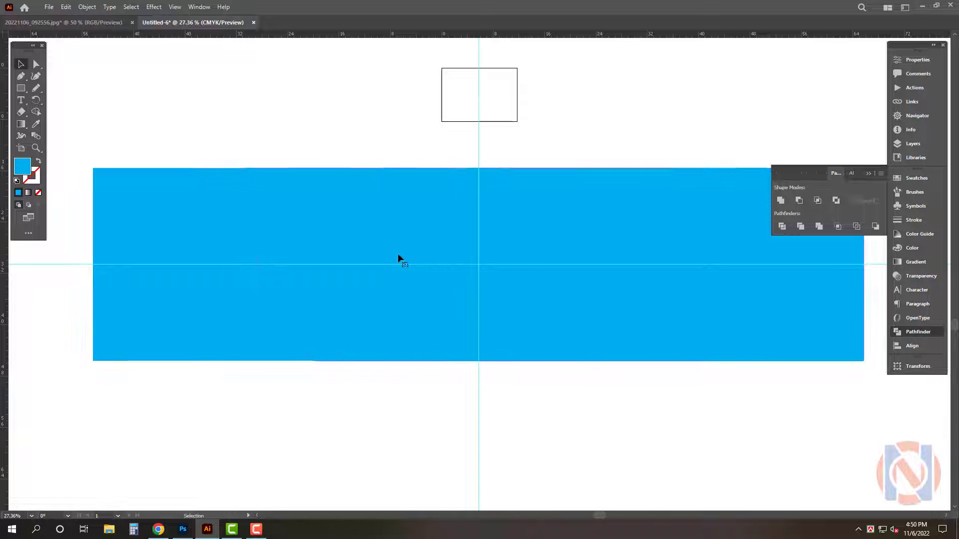
click(398, 254)
key(Delete)
Send the left curved piece to the back and fill it green with C 60 and Y 100
click(205, 230)
key(a)
key(ctrl+shift+bracketleft)
click(198, 220)
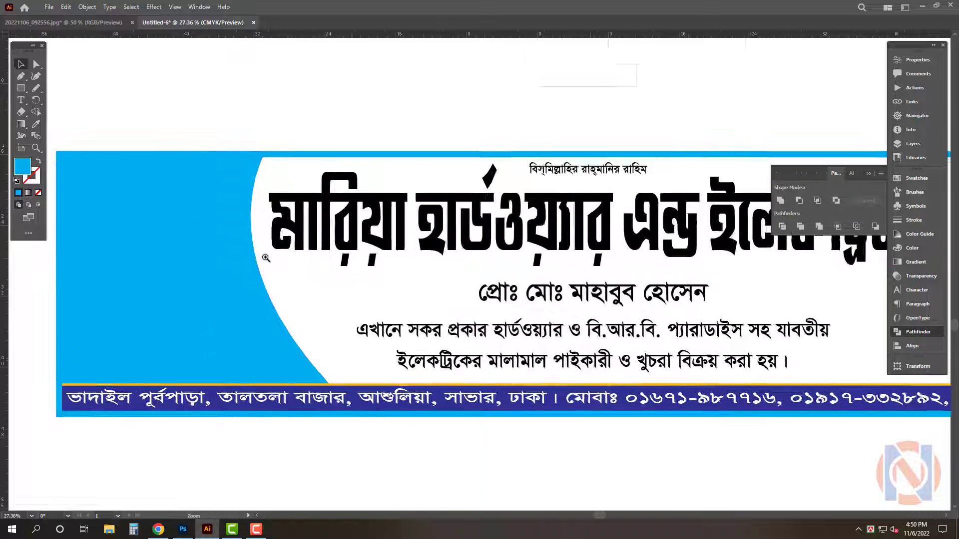
click(915, 246)
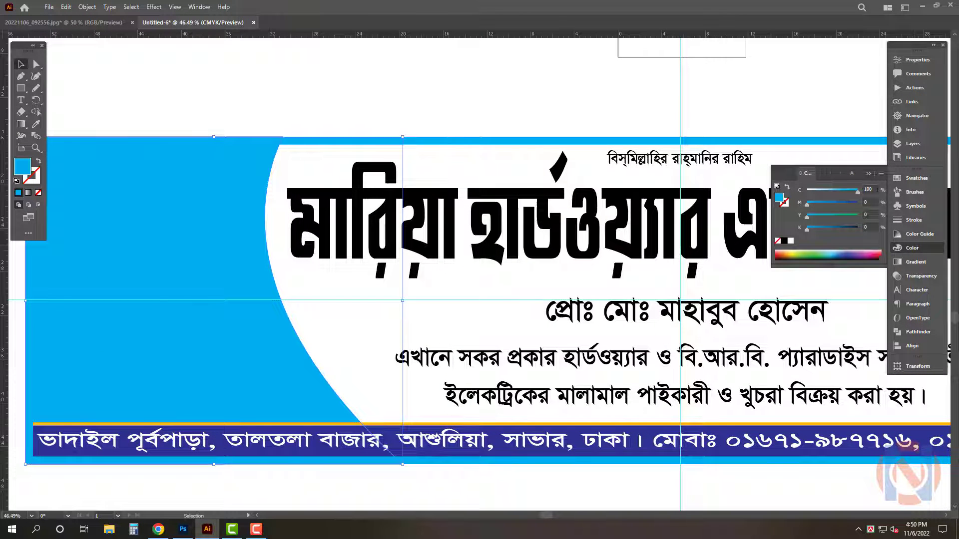
text(60)
key(Tab)
key(Tab)
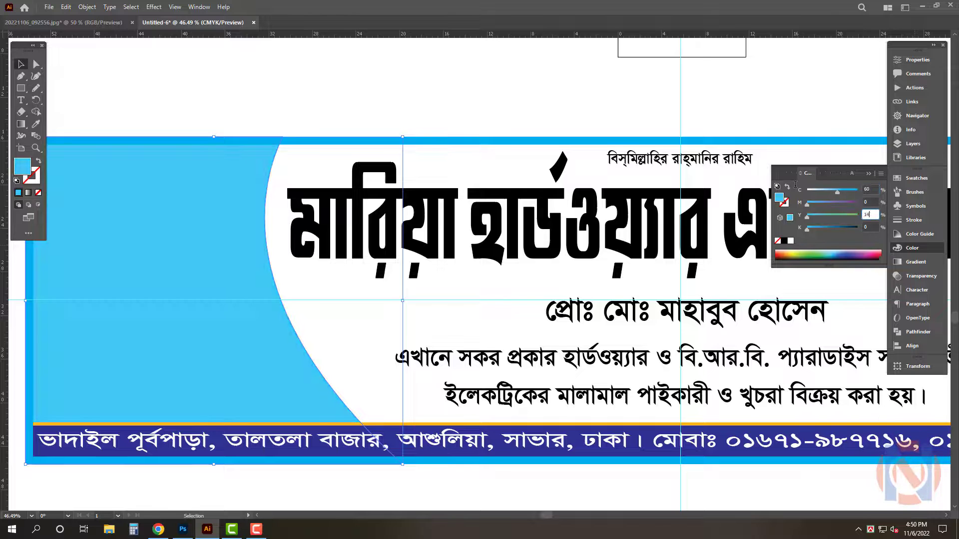
text(100)
key(Tab)
key(Tab)
scroll(157, 355, up, 2)
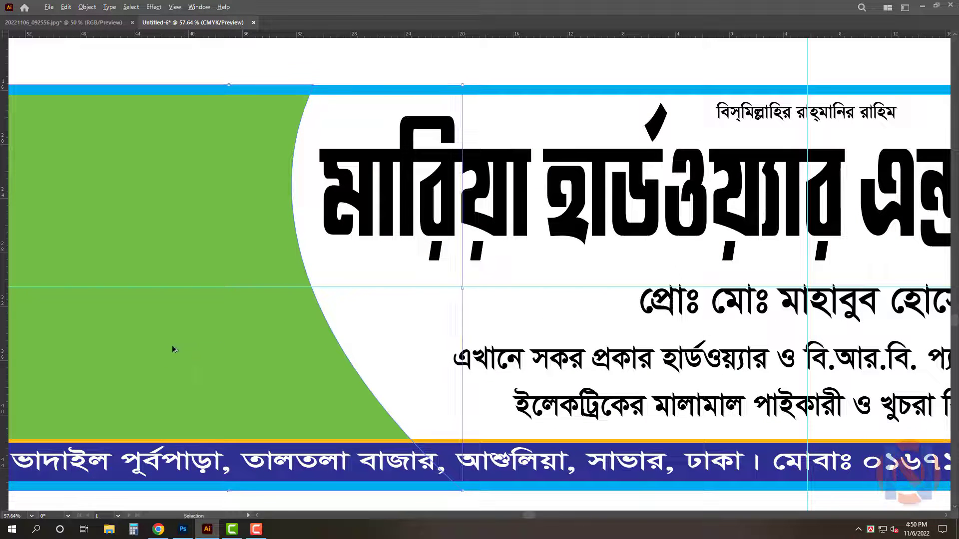
Duplicate the curved piece slightly to the right and color it orange with C 0, M 30
drag(170, 349, 189, 351)
key(Tab)
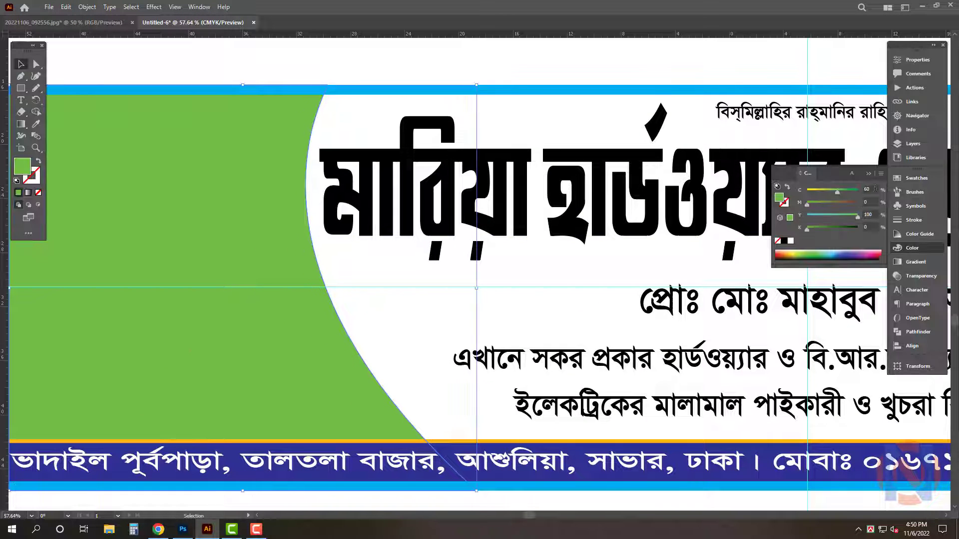
drag(871, 190, 779, 187)
text(0)
key(Tab)
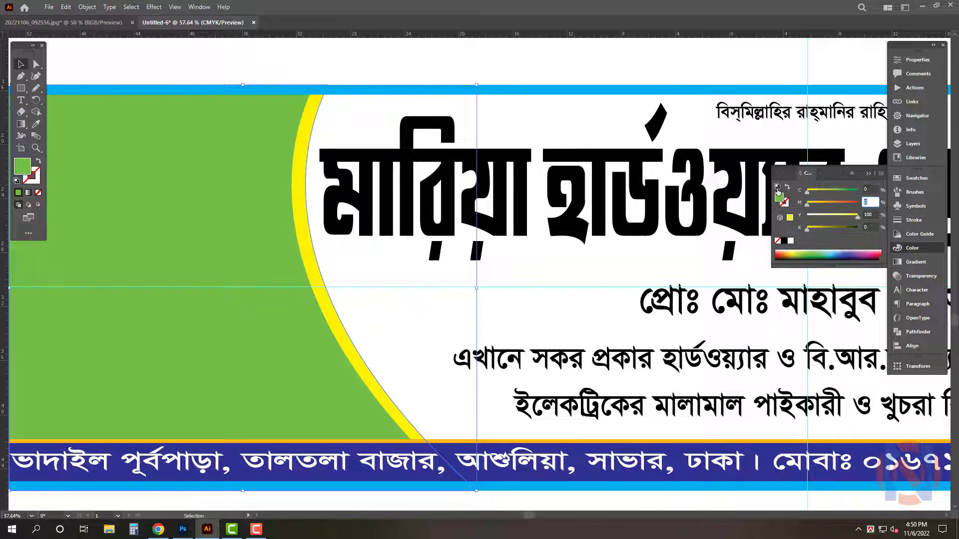
text(30)
key(Return)
key(Tab)
key(shift+Left)
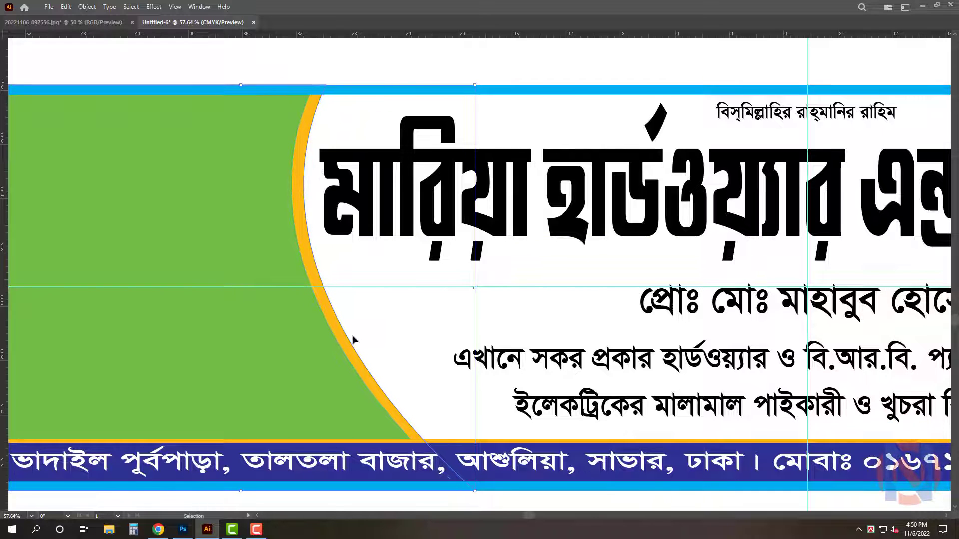
Duplicate the curved piece again slightly further right and color it red
mouse_move(348, 339)
mouse_down()
mouse_move(381, 338)
mouse_move(359, 338)
mouse_up()
key(Tab)
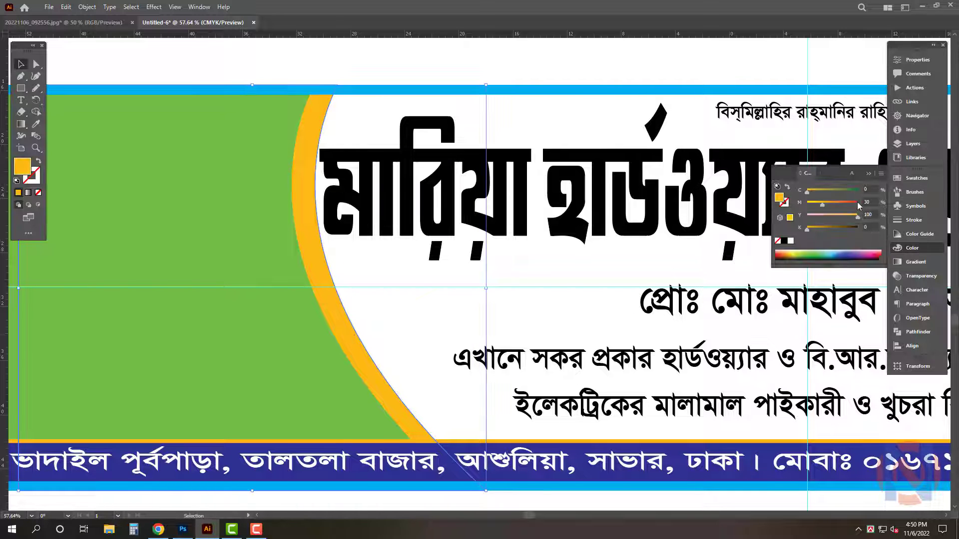
click(858, 203)
key(Tab)
drag(367, 268, 281, 270)
drag(573, 316, 492, 327)
click(266, 238)
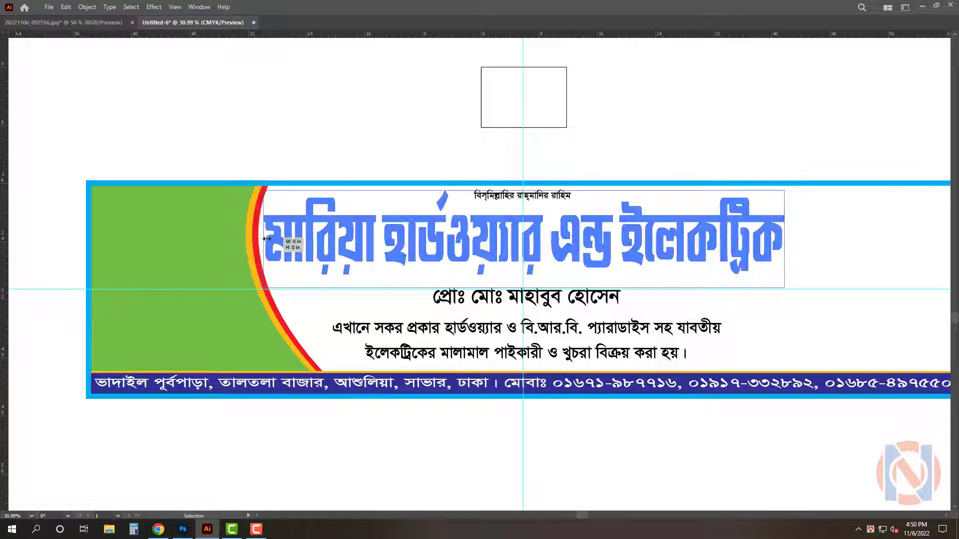
Recolor the leftmost curved piece pale cream with C 0 and M 0, Y 30
key(Tab)
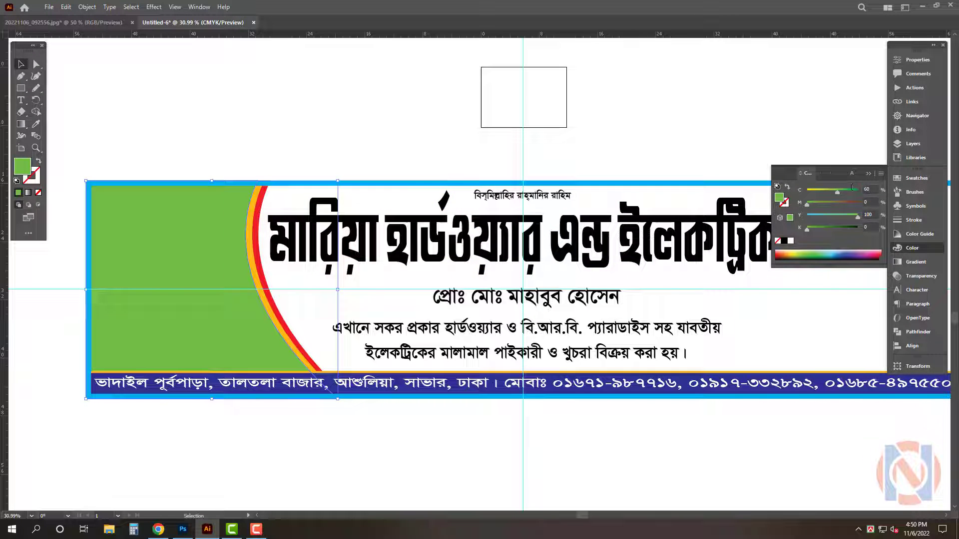
drag(871, 189, 851, 188)
text(0)
key(Tab)
text(30)
key(Return)
key(Tab)
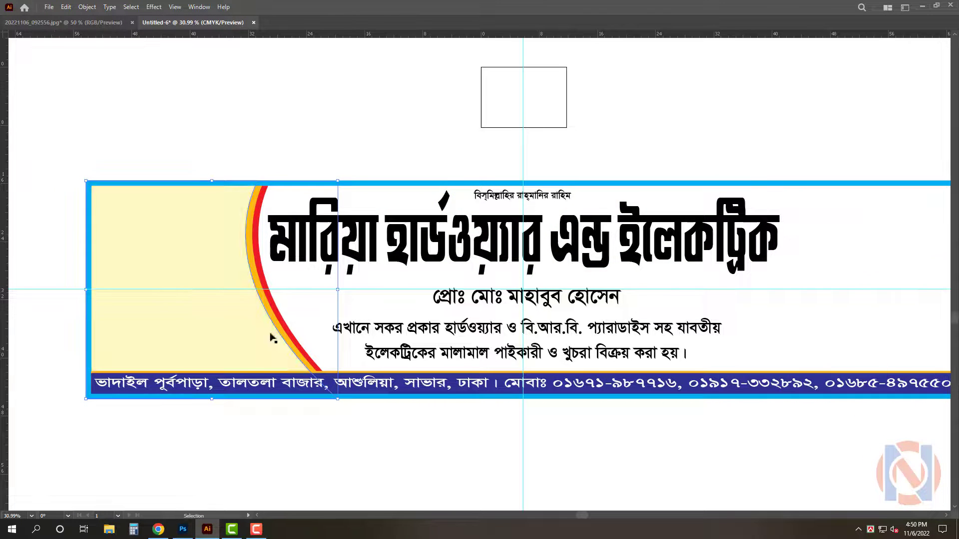
scroll(208, 331, up, 2)
key(Tab)
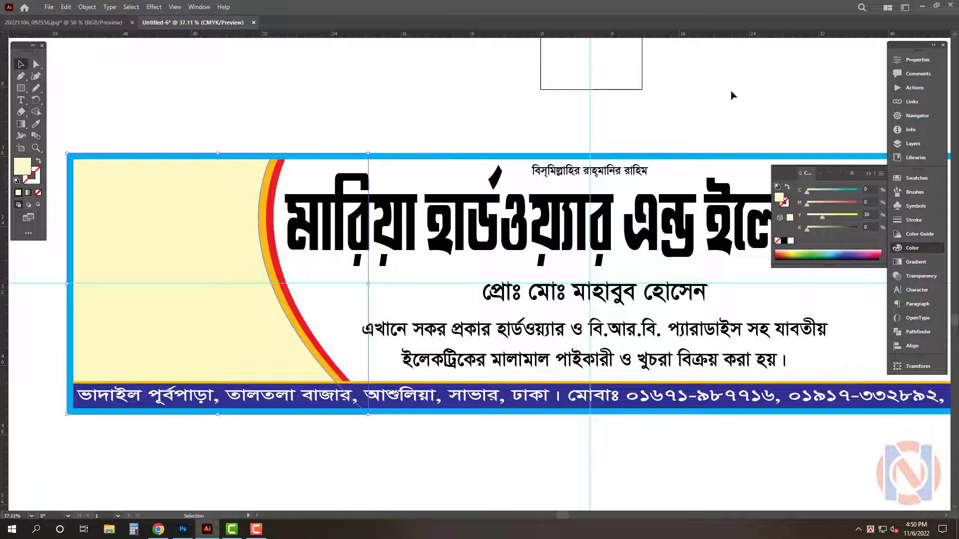
click(567, 127)
key(Tab)
drag(376, 257, 351, 265)
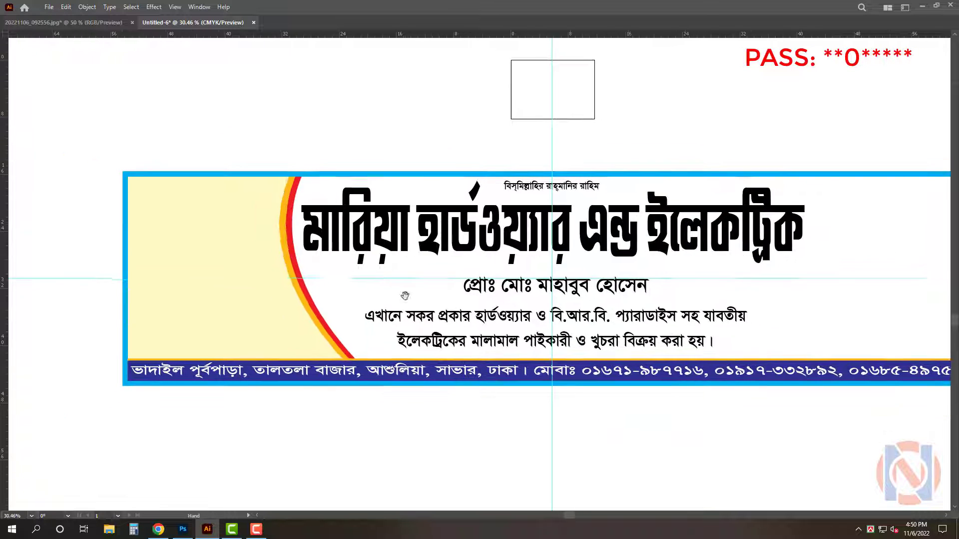
drag(406, 295, 333, 269)
drag(441, 303, 401, 303)
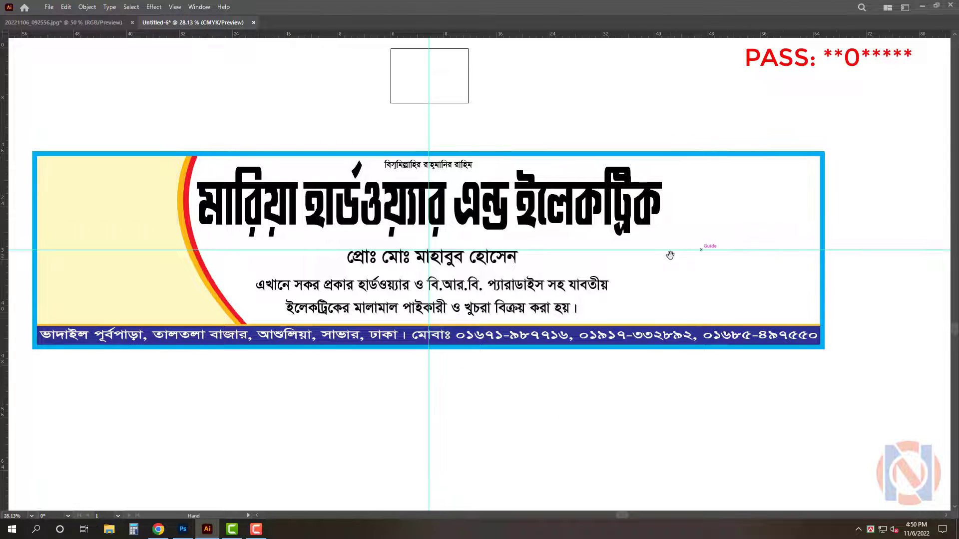
drag(671, 256, 693, 254)
drag(372, 392, 388, 394)
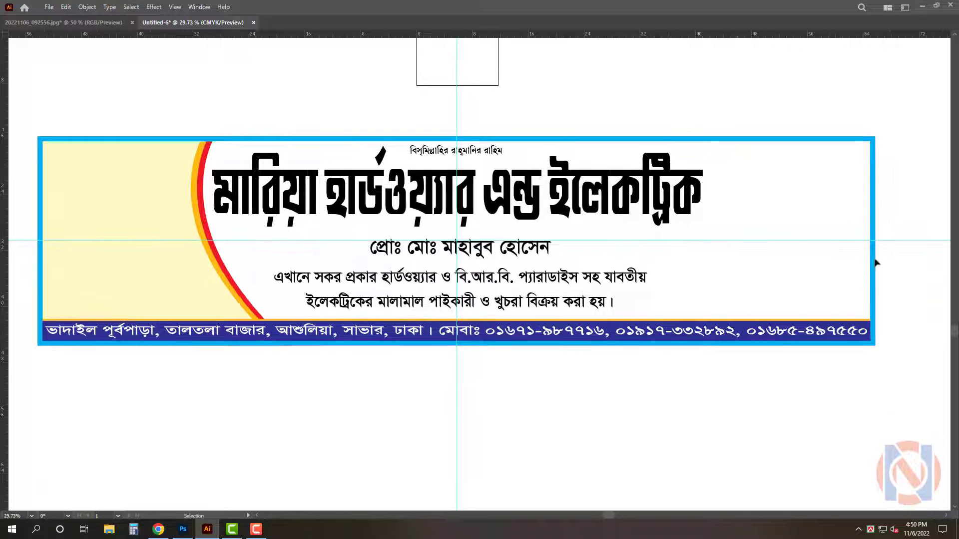
Place a filled copy of the frame behind everything and color it red
right_click(873, 205)
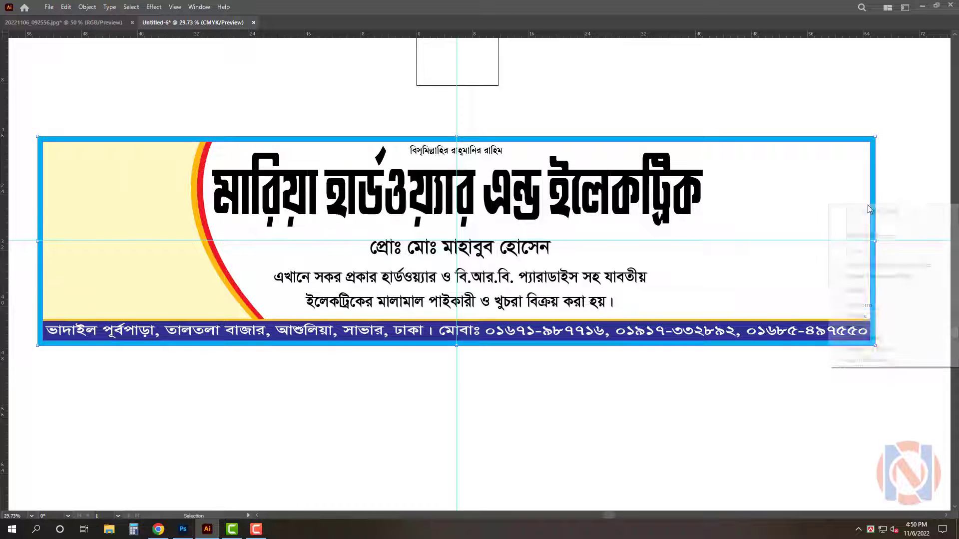
click(877, 276)
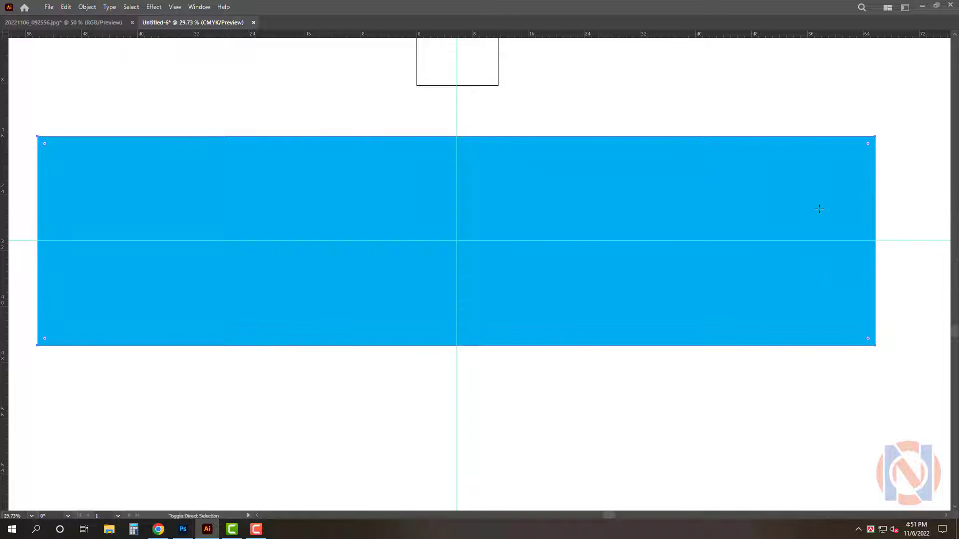
key(ctrl+shift+[)
key(Tab)
click(858, 204)
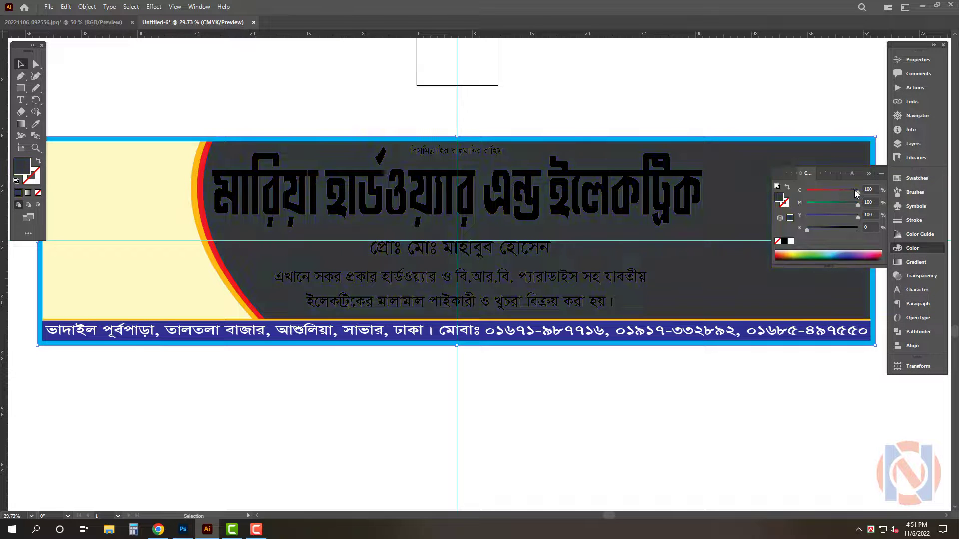
drag(855, 192, 805, 192)
key(Tab)
Select all the signboard text lines and color them white
click(553, 244)
click(501, 150)
shift+click(529, 195)
shift+click(507, 245)
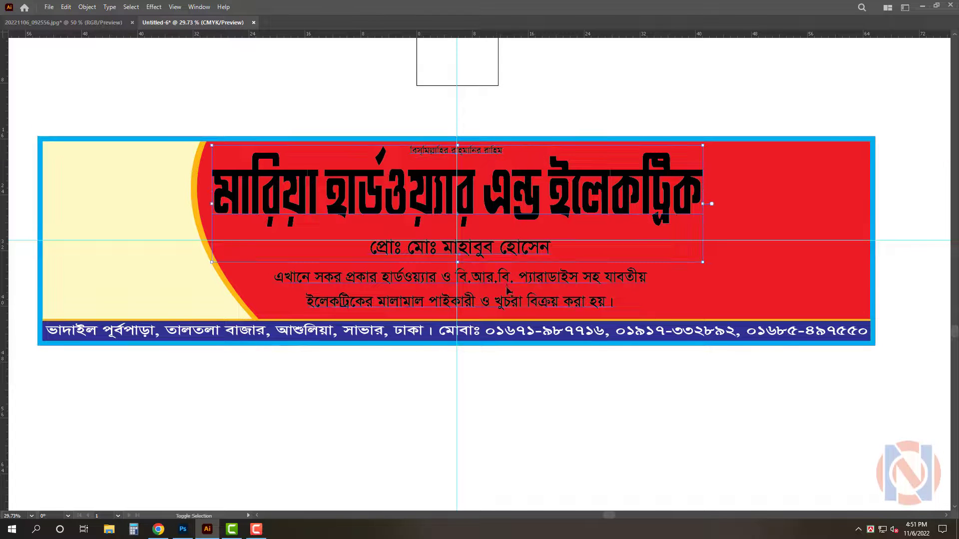
shift+click(507, 287)
key(Tab)
click(785, 241)
key(Tab)
click(594, 440)
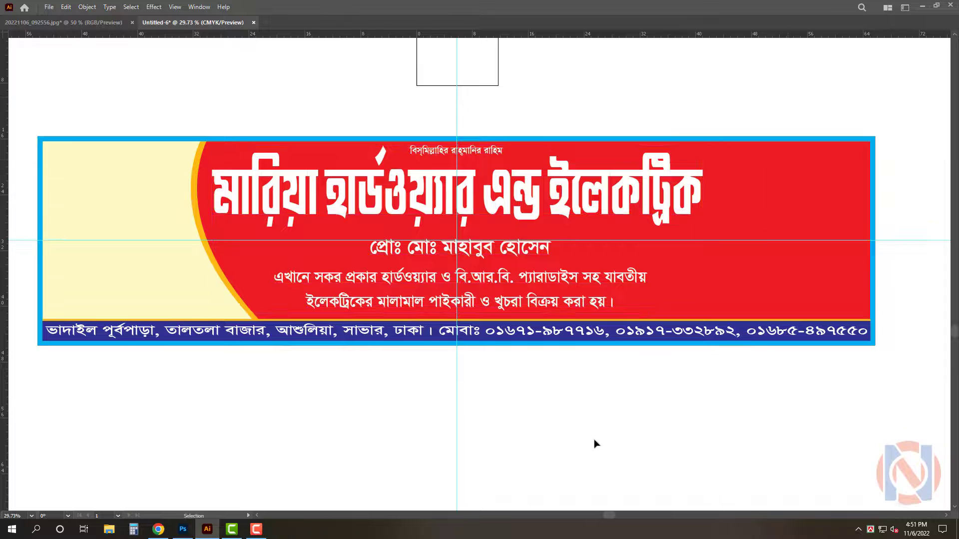
Recolor the red curved strip blue with C 100, M 80, Y 0
click(205, 212)
key(Tab)
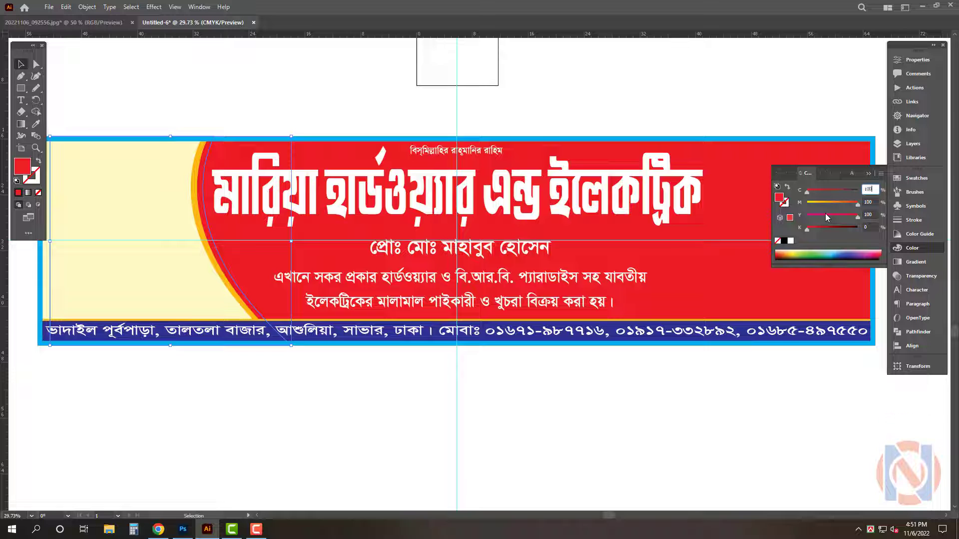
text(100)
key(Tab)
text(80)
key(Tab)
text(0)
key(Return)
key(Tab)
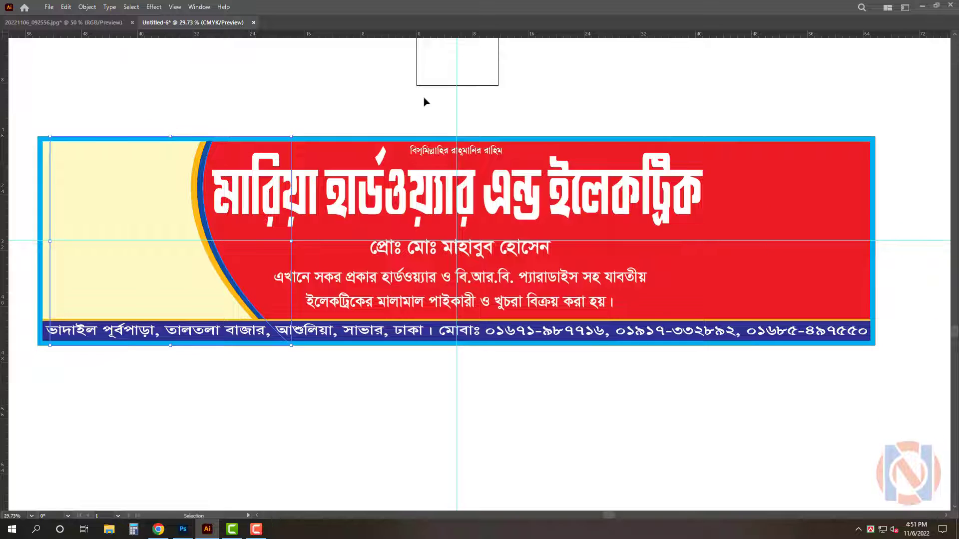
Change the curved strip's color to green
key(Tab)
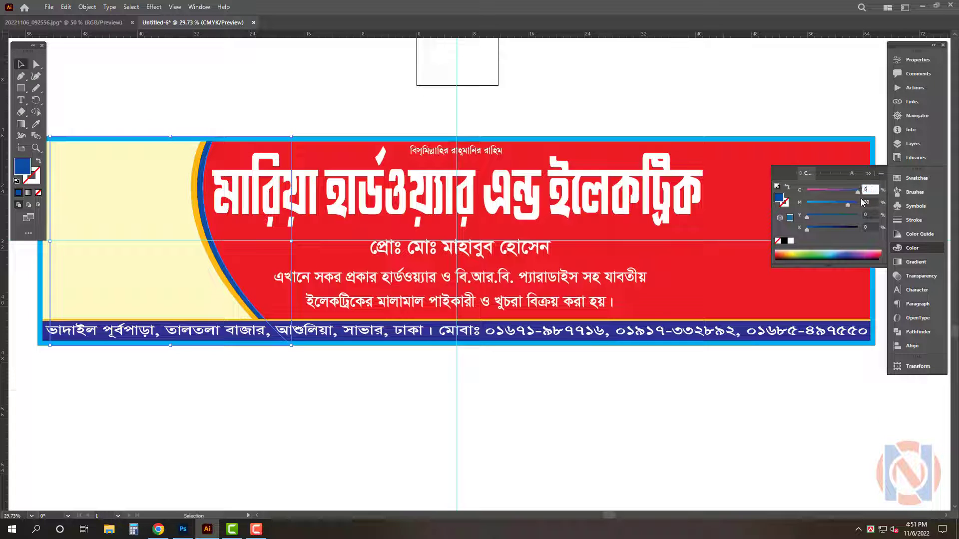
text(0)
key(Tab)
text(0)
key(Tab)
text(100)
key(Return)
key(Tab)
Nudge the two description lines upward and to the left
click(518, 128)
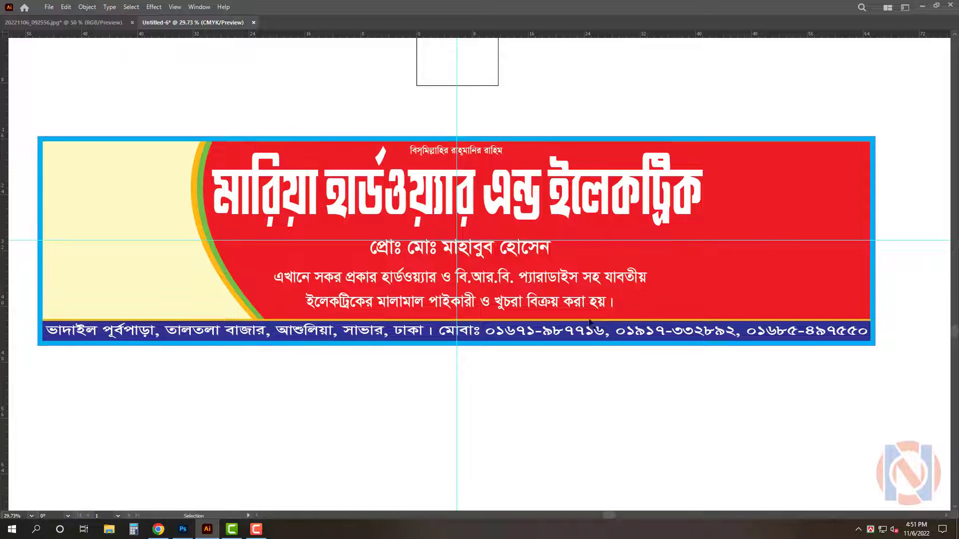
key(alt+Up)
key(alt+Up)
key(alt+Up)
key(alt+Up)
key(alt+Up)
key(shift+Down)
key(shift+Left)
key(shift+Left)
key(shift+Left)
key(shift+Left)
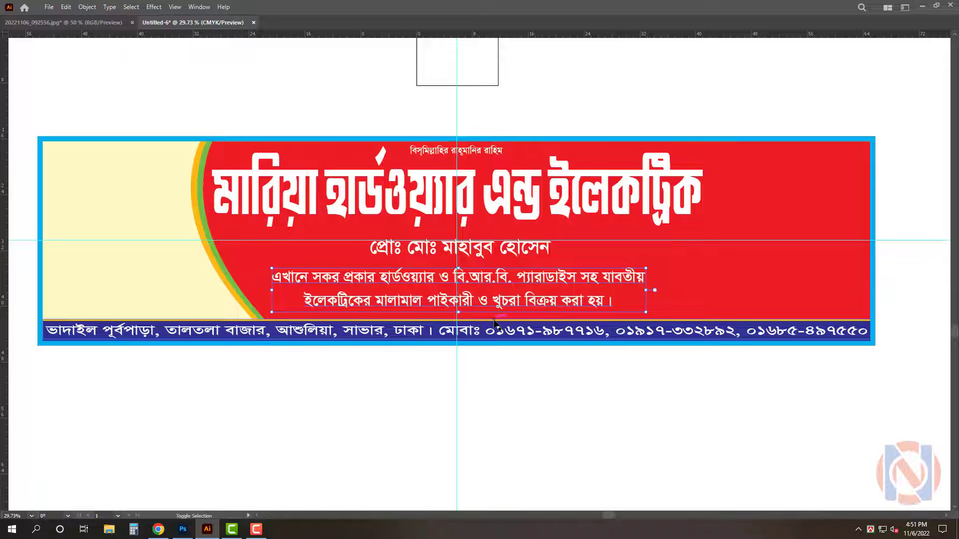
Nudge the two description lines back down slightly and deselect them
key(shift+Down)
key(shift+Down)
key(shift+Down)
key(shift+Down)
click(488, 469)
Nudge the small Bismillah line at the top slightly to the right
key(ctrl+space)
drag(451, 179, 525, 221)
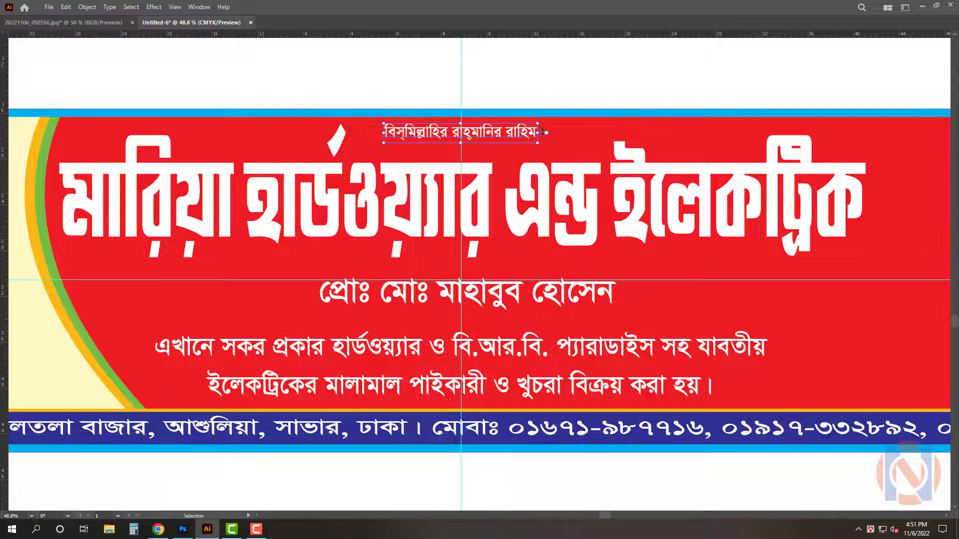
key(Right)
key(Right)
key(Right)
key(Right)
key(Right)
key(Right)
key(Right)
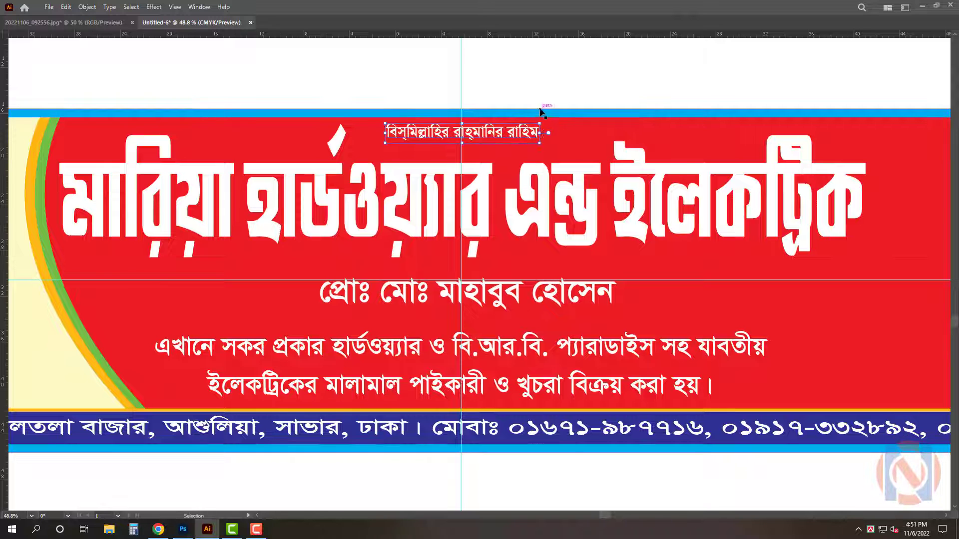
click(560, 112)
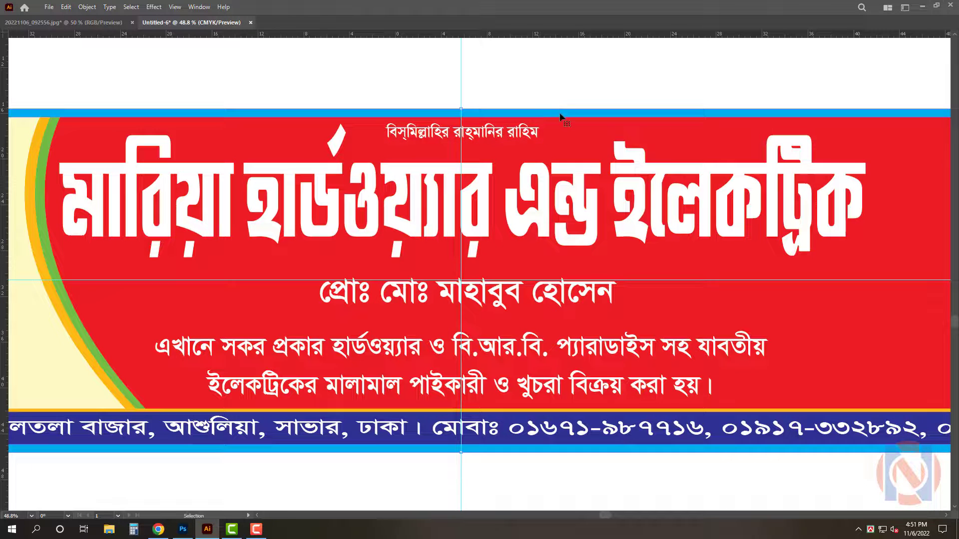
Send the blue frame rectangle to the back behind the signboard and review its stroke and color settings
right_click(599, 81)
click(612, 150)
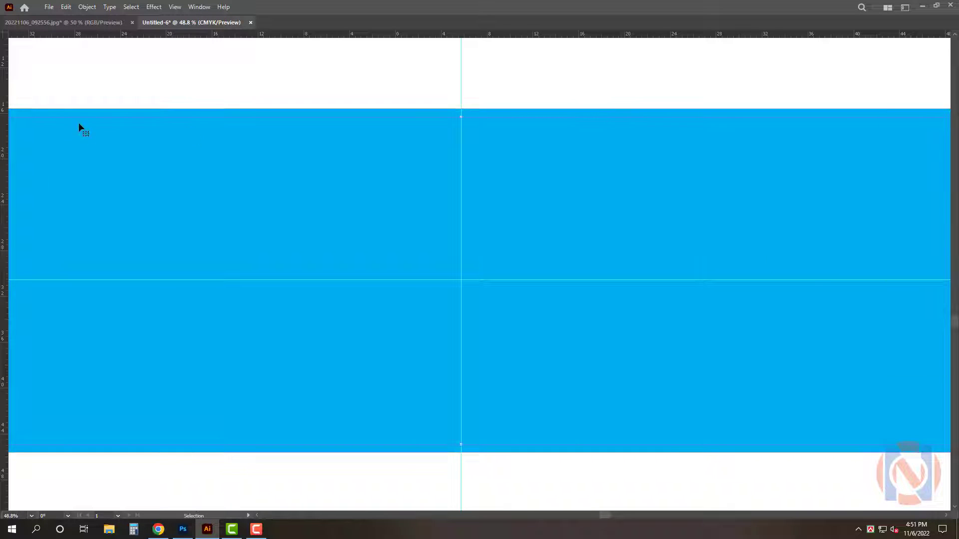
key(Tab)
key(ctrl+shift+bracketleft)
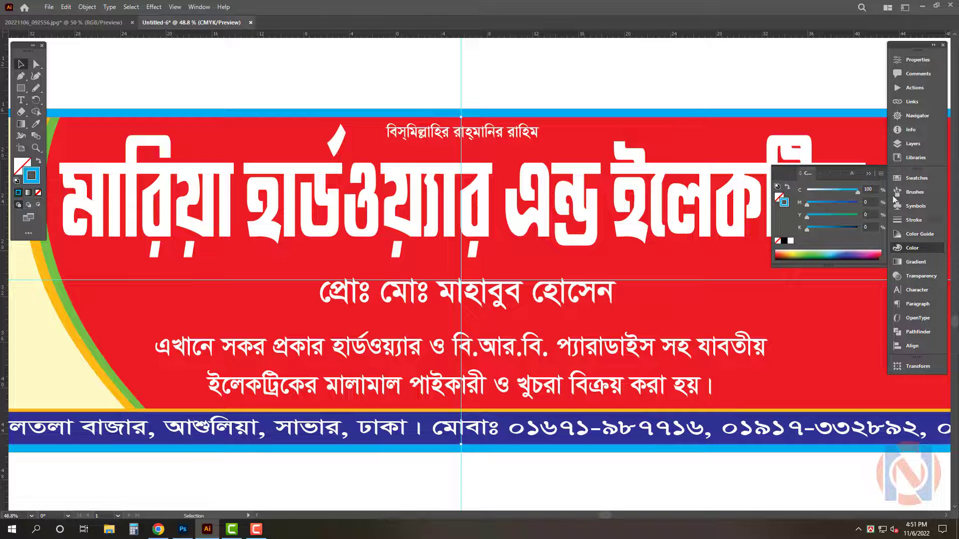
click(914, 220)
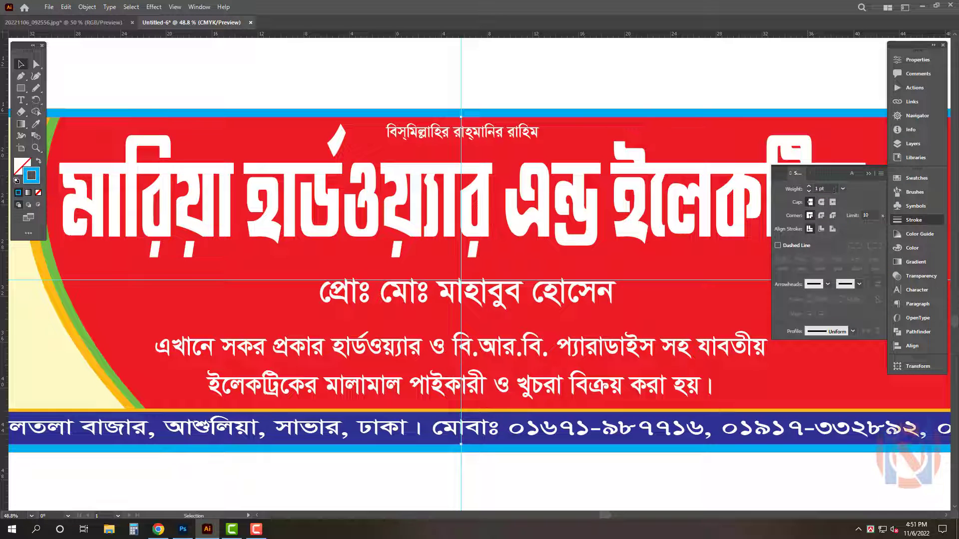
click(727, 202)
click(912, 248)
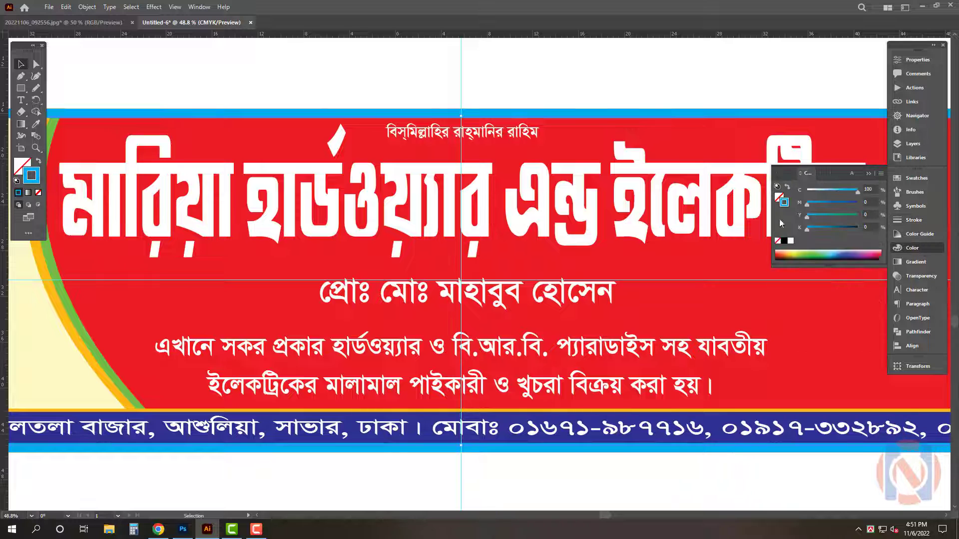
click(791, 241)
key(Tab)
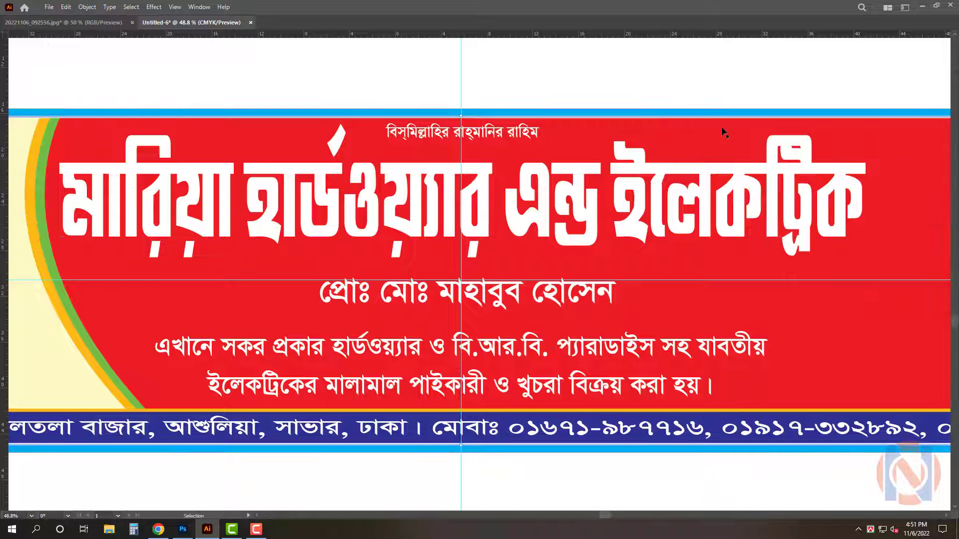
Draw a rectangle around the proprietor's name line and round its corners fully into a pill shape
scroll(515, 398, down, 2)
click(578, 318)
mouse_move(578, 319)
mouse_down()
mouse_move(568, 313)
mouse_move(569, 325)
mouse_up()
click(573, 459)
key(m)
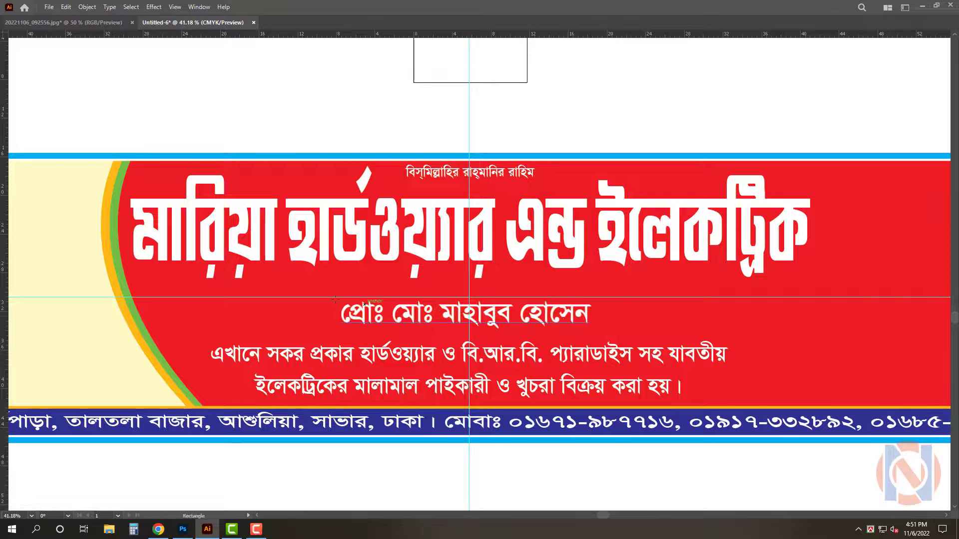
drag(313, 297, 625, 333)
key(v)
scroll(515, 339, up, 2)
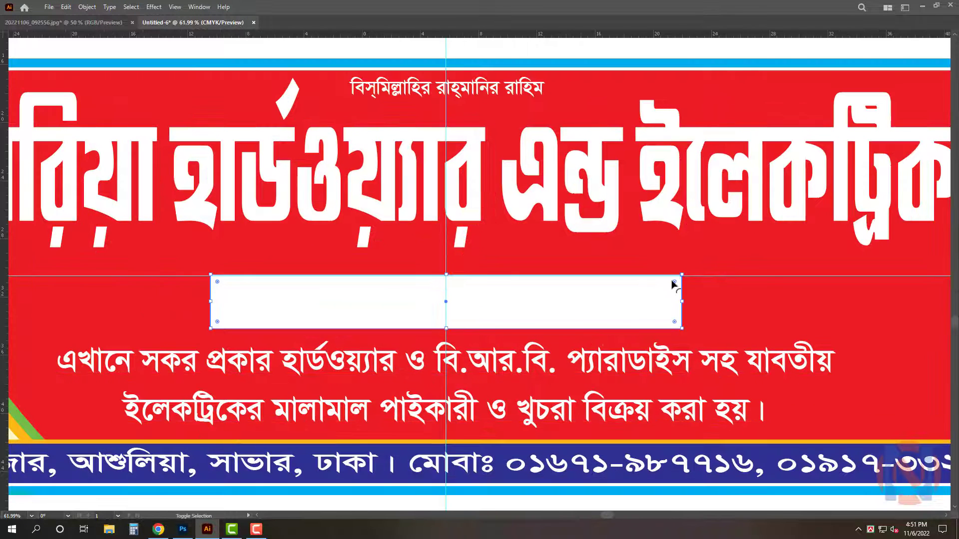
drag(673, 284, 654, 302)
Fill the pill shape green with C 100, M 30, Y 100
key(Tab)
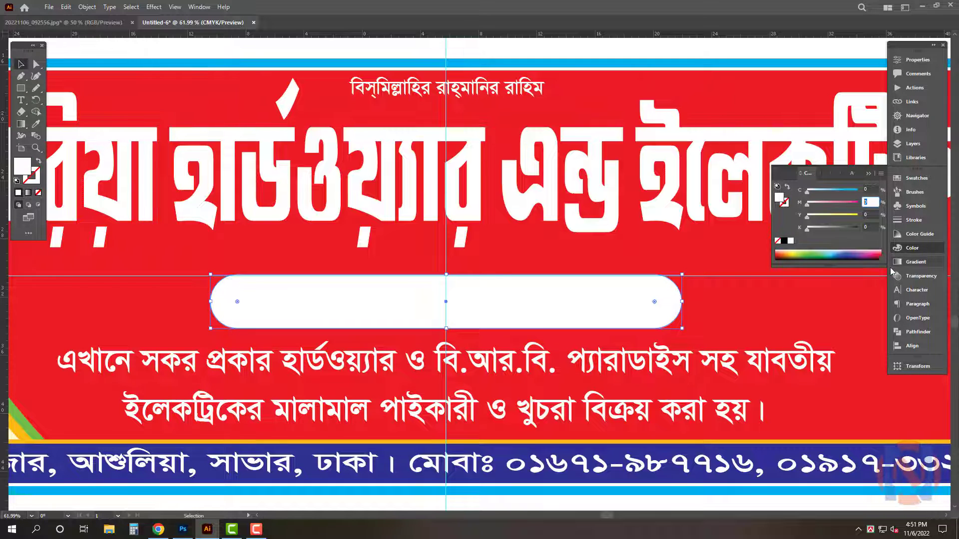
text(100)
key(Tab)
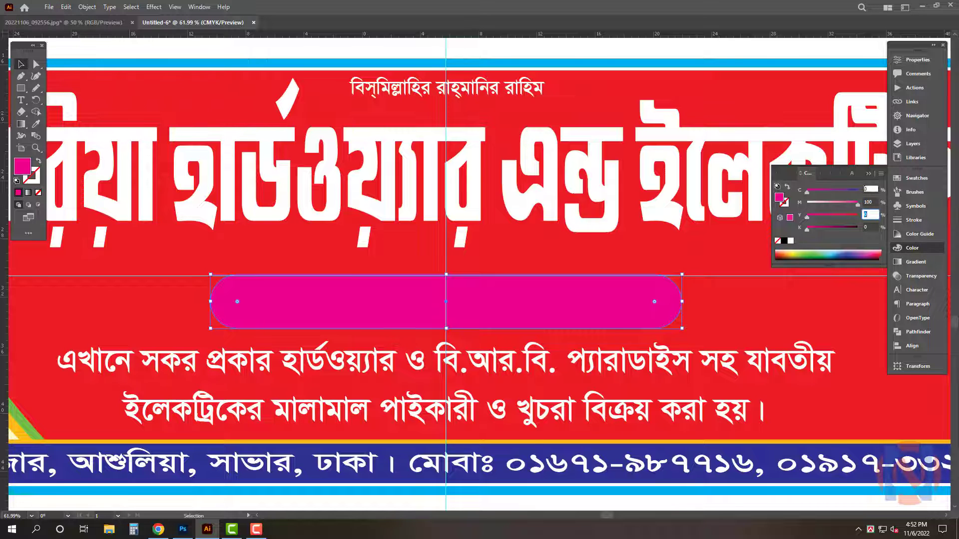
drag(865, 189, 853, 188)
text(100)
key(Tab)
text(30)
key(Tab)
text(10)
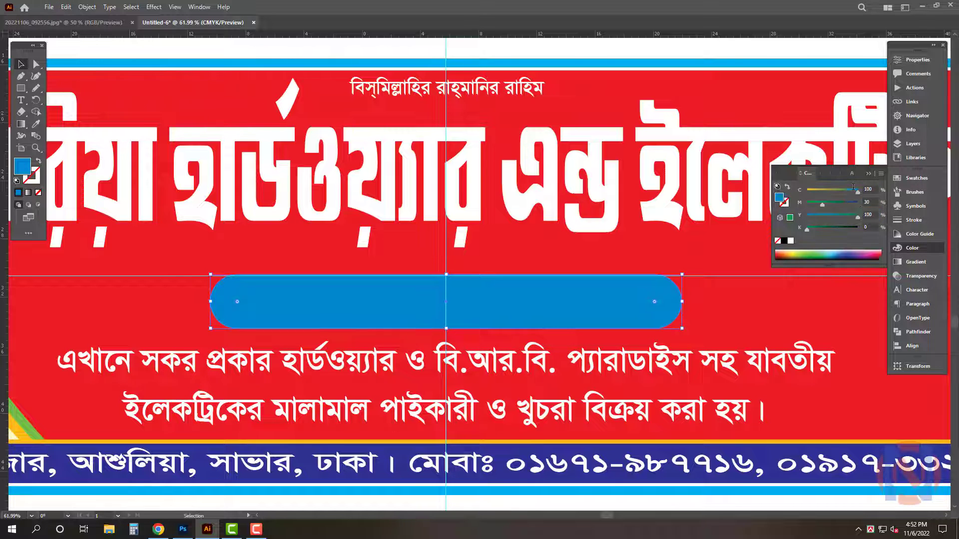
key(Return)
Apply Offset Path to the pill with a 0.7 in offset
drag(470, 293, 503, 313)
key(alt+o)
key(p)
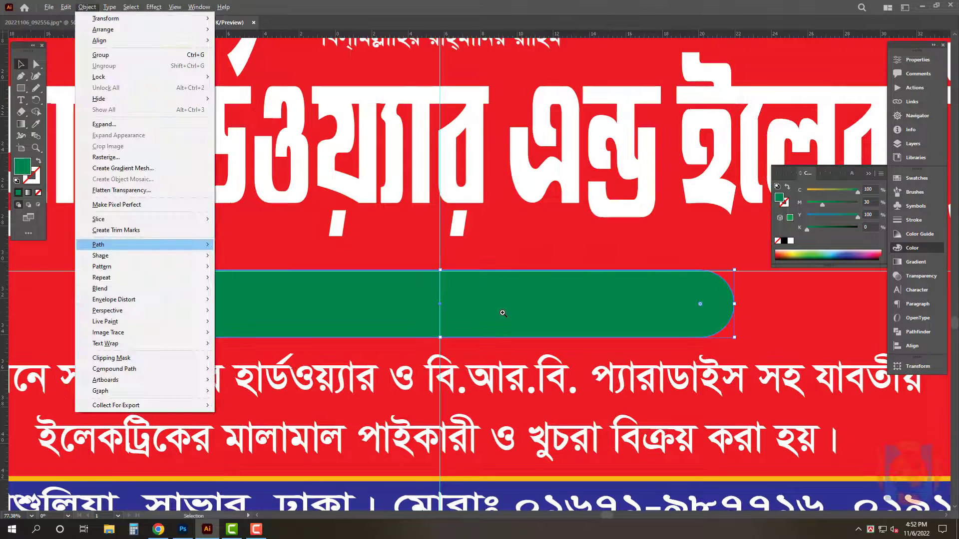
mouse_move(208, 248)
click(248, 279)
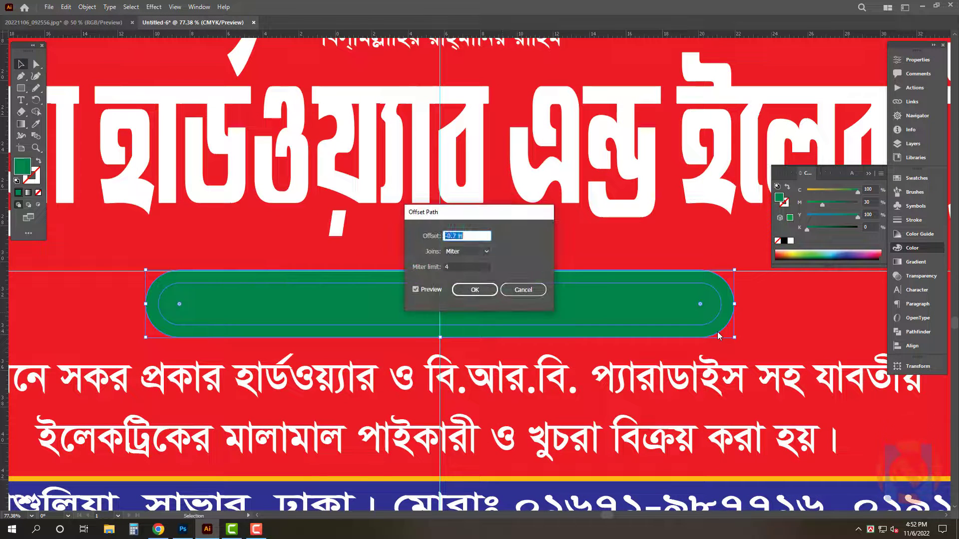
key(Return)
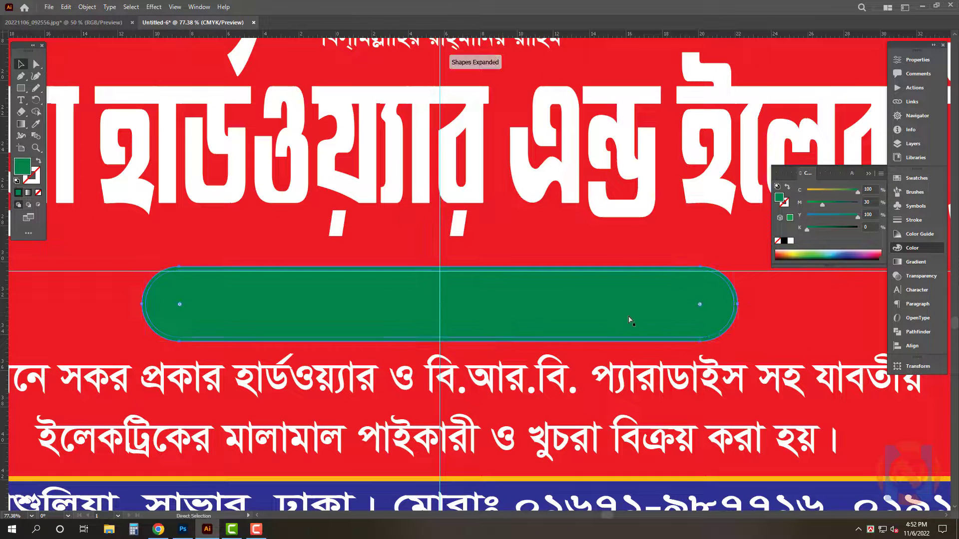
Apply Offset Path again and set the outer pill's cyan to 0 to make it orange
key(alt+o)
key(p)
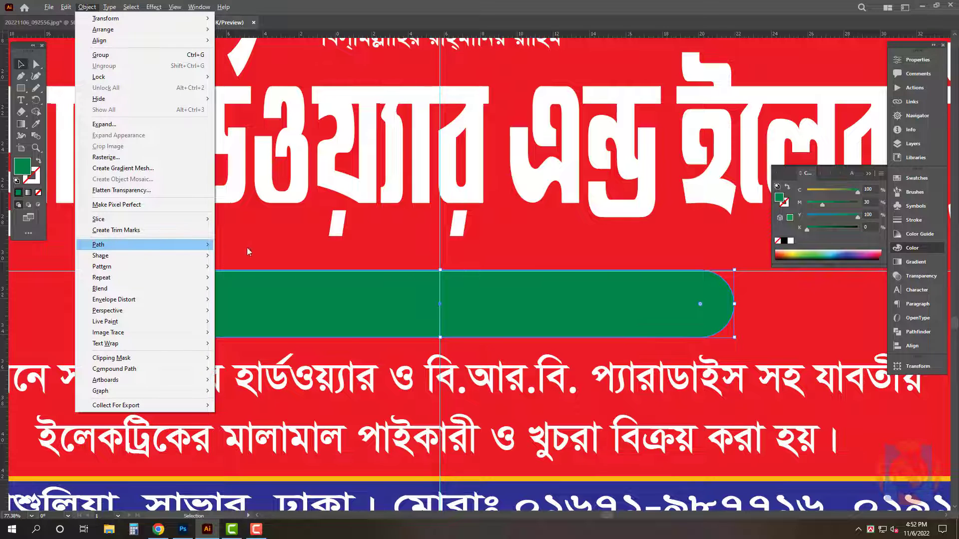
click(247, 279)
key(Return)
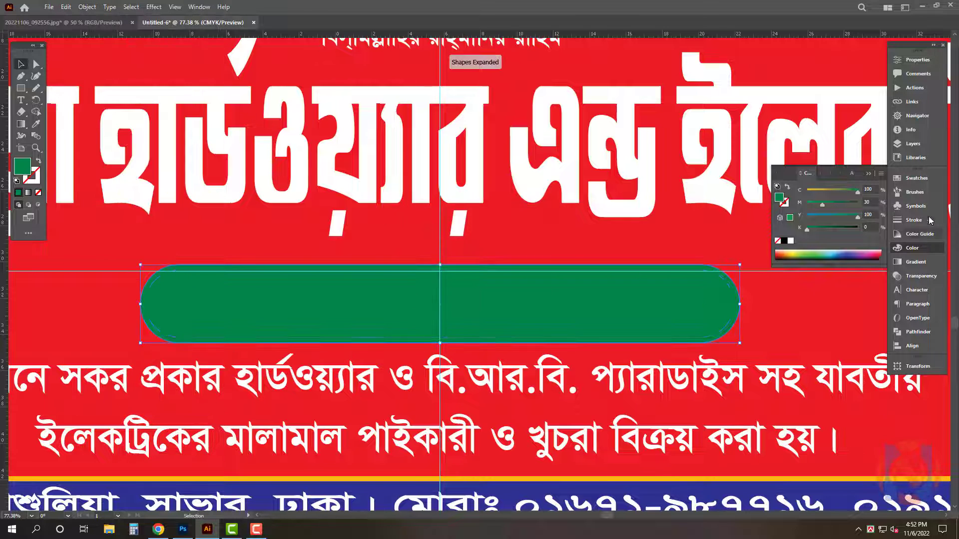
text(0)
key(Return)
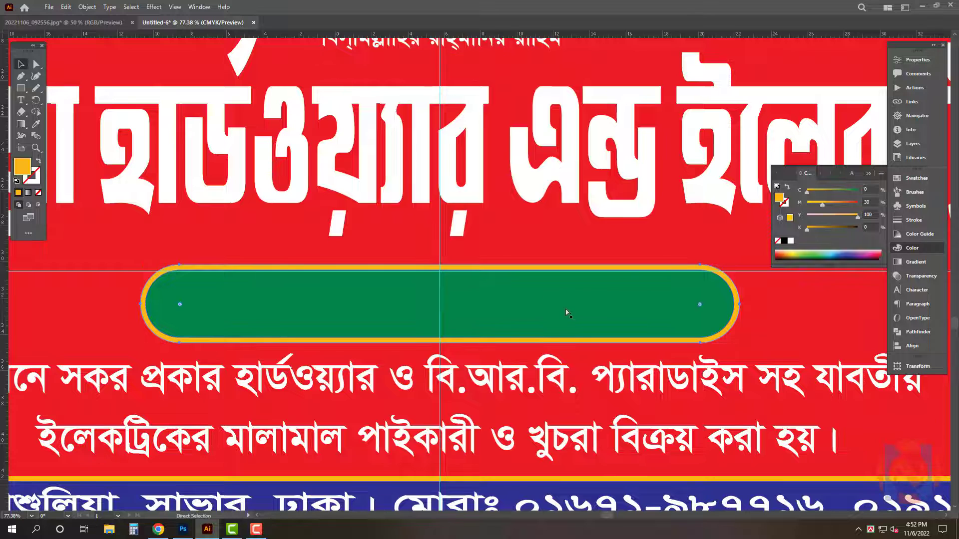
Stretch the proprietor's name text wider to fill the green pill and nudge it into place
key(ctrl+y)
key(ctrl+y)
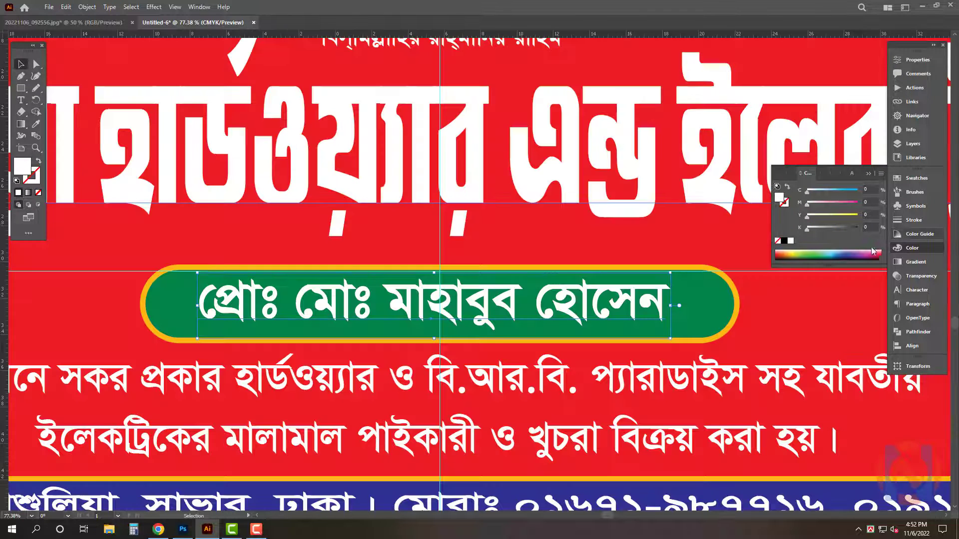
drag(673, 311, 720, 309)
key(Tab)
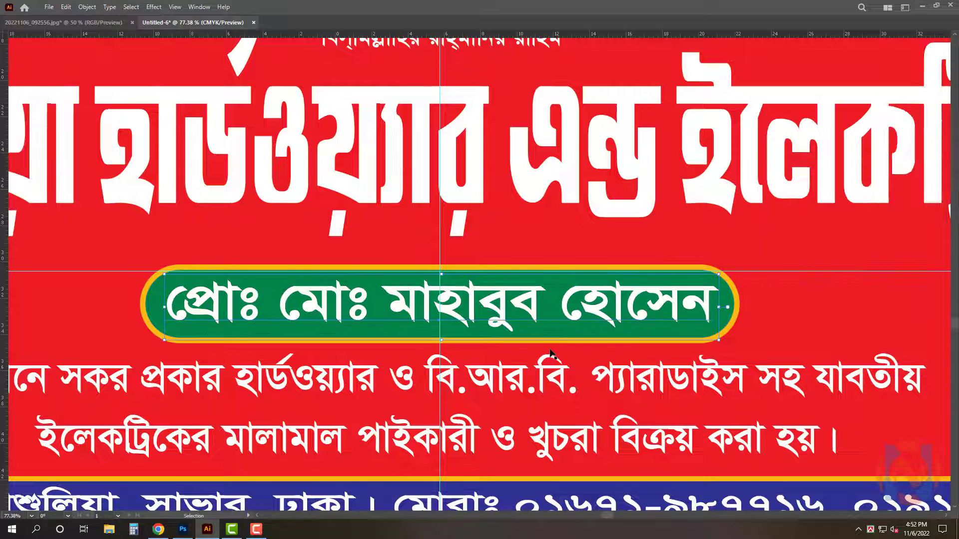
key(Left)
key(Down)
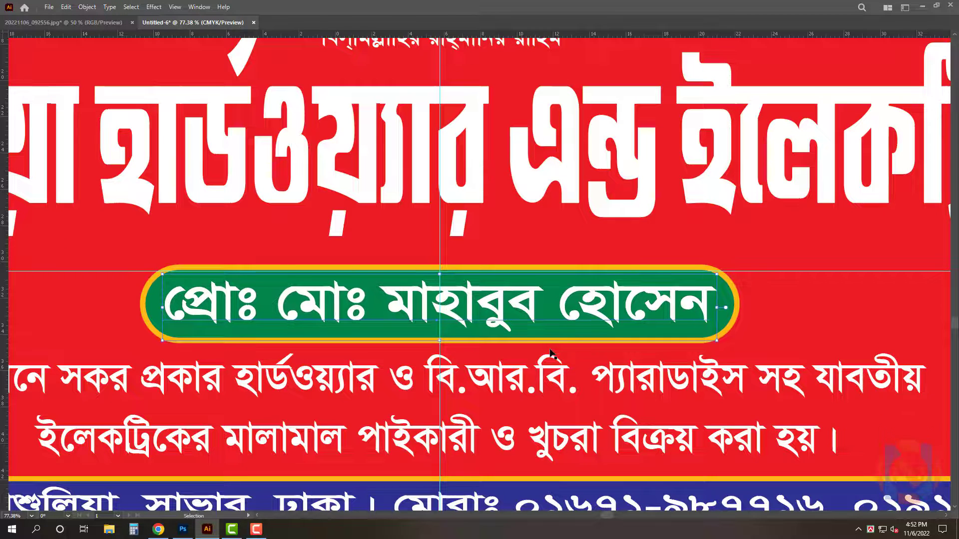
Tighten the description lines' leading and move them up beneath the name pill
click(532, 391)
key(alt+Up)
key(alt+Up)
key(alt+Up)
key(alt+Up)
key(alt+Up)
key(alt+Up)
key(alt+Up)
key(alt+Up)
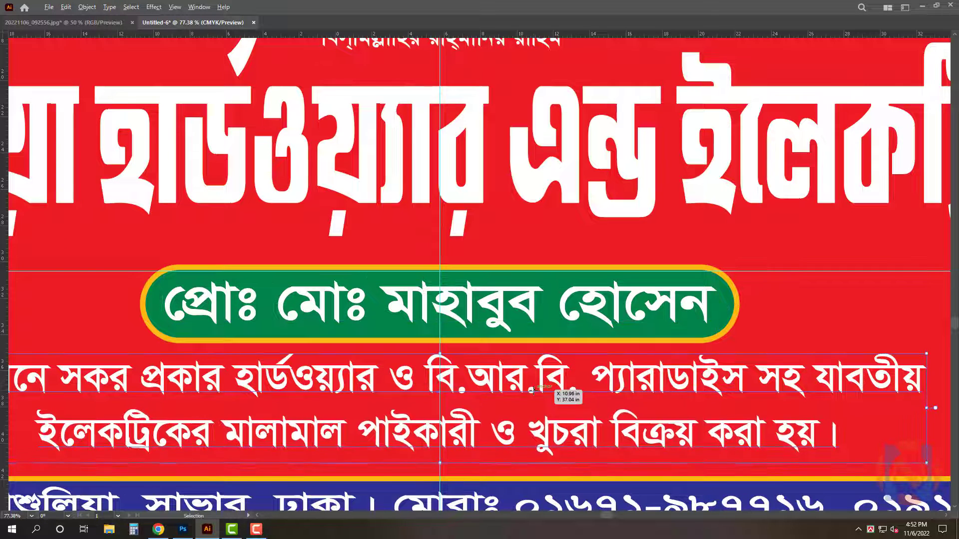
drag(562, 372, 492, 359)
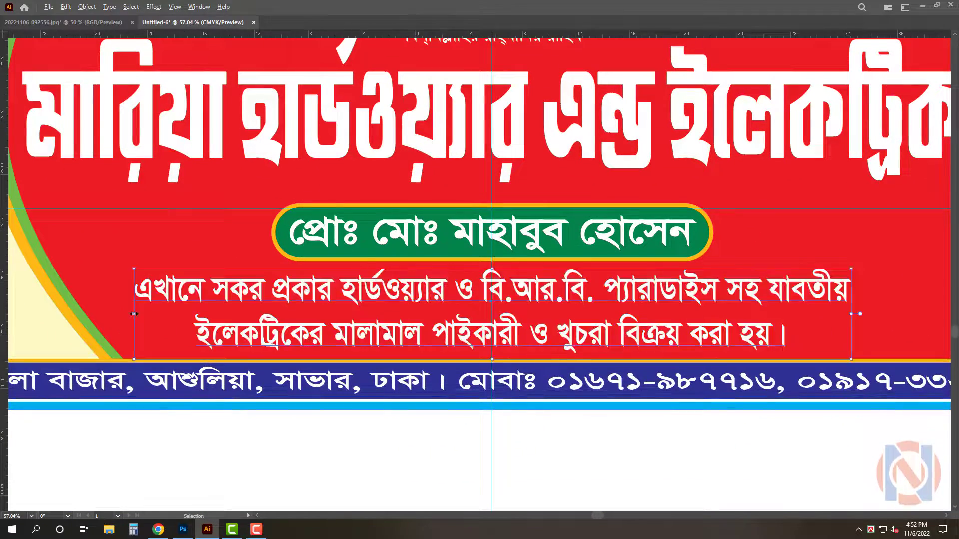
Stretch the description lines slightly wider toward the left
drag(134, 315, 102, 310)
scroll(535, 258, down, 2)
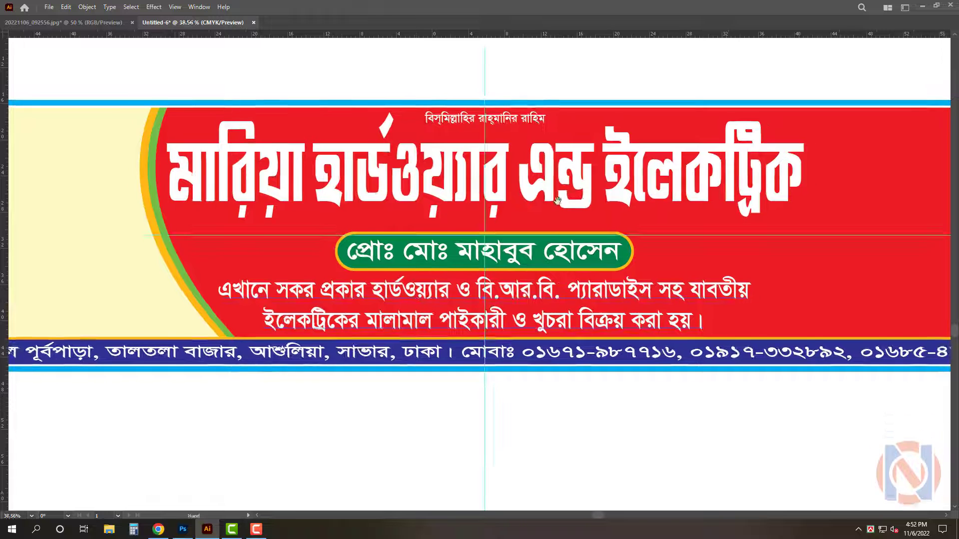
scroll(534, 258, up, 1)
click(549, 107)
scroll(536, 111, down, 2)
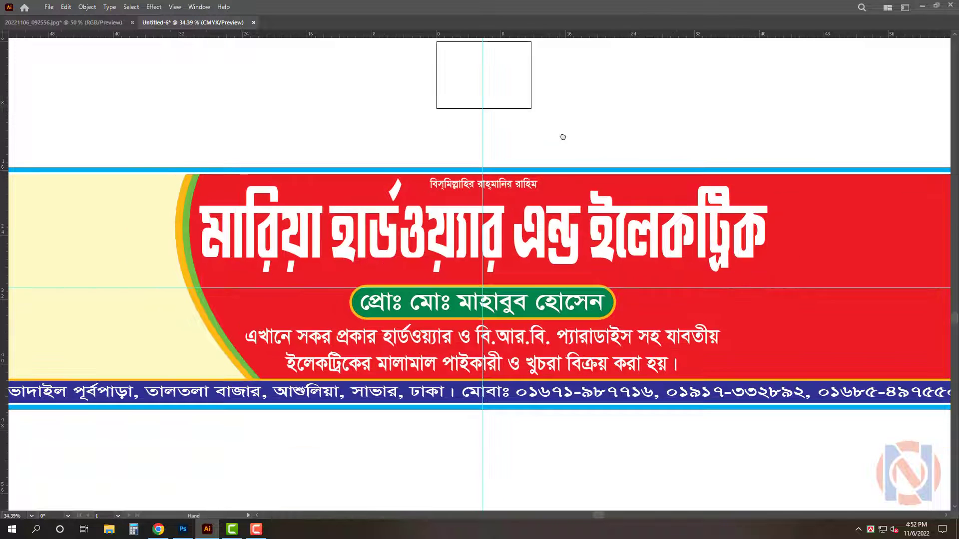
Hide the guides to review the whole signboard
scroll(563, 135, down, 1)
scroll(552, 120, down, 2)
key(ctrl+semicolon)
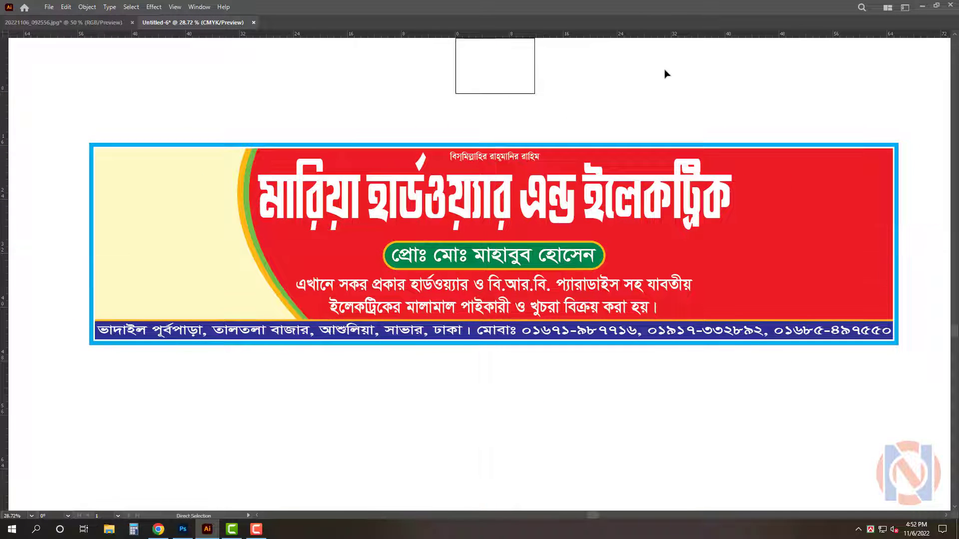
key(ctrl+s)
key(Escape)
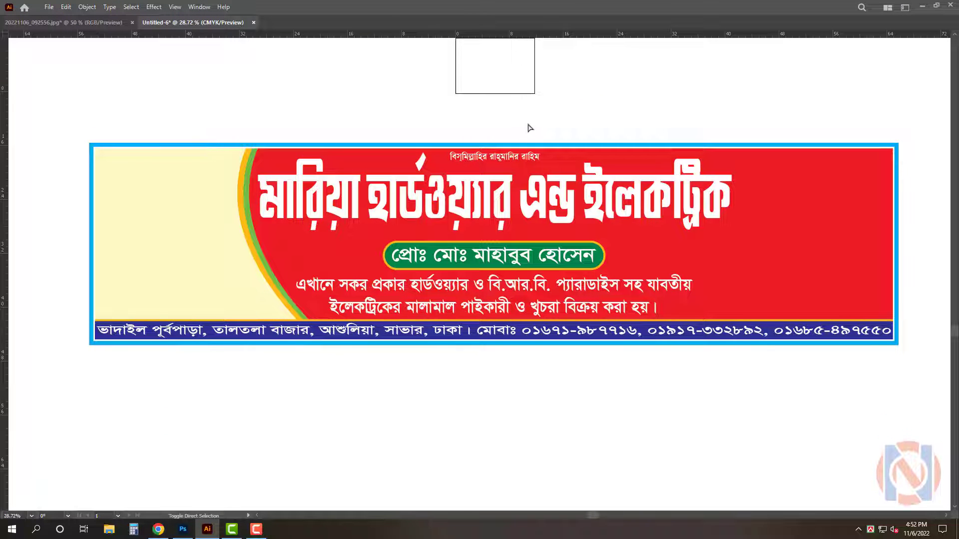
key(ctrl+s)
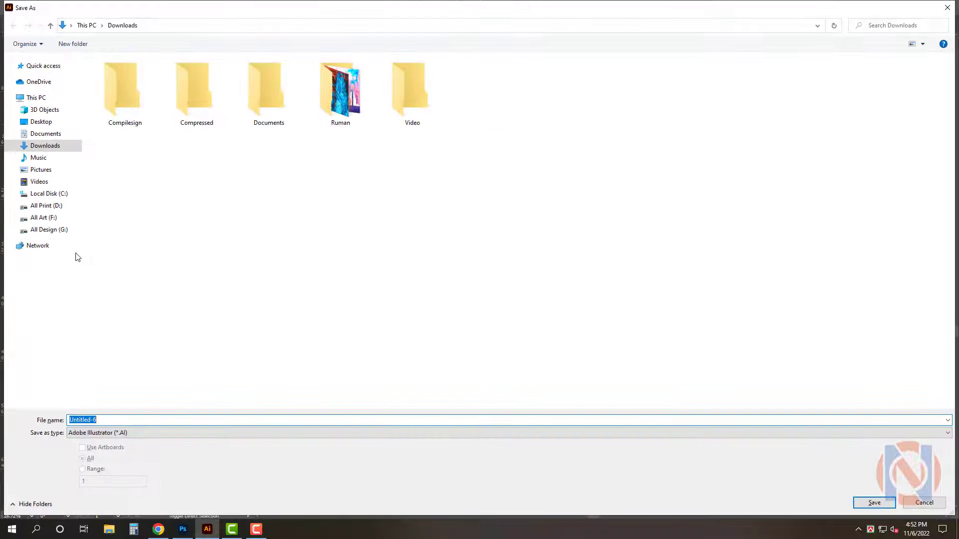
click(44, 218)
key(Escape)
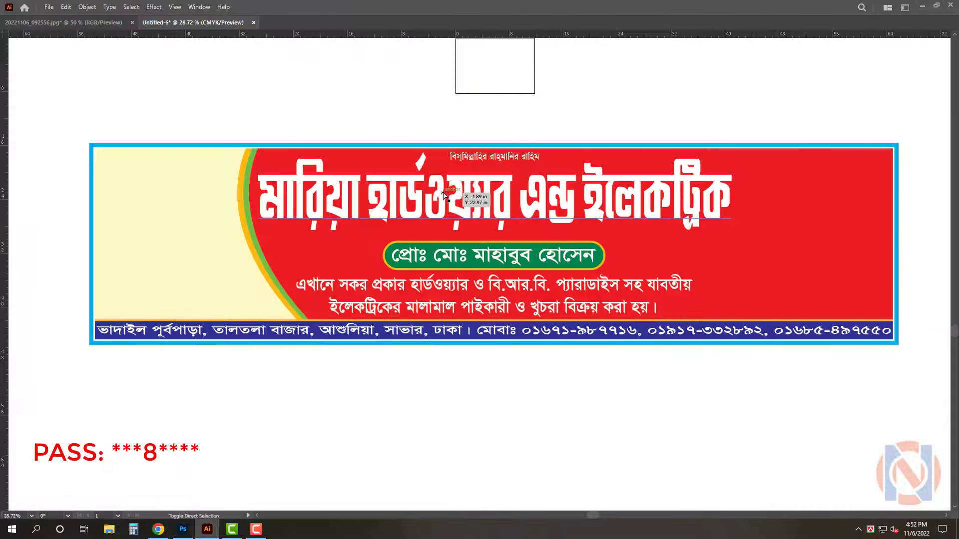
key(ctrl+s)
key(Escape)
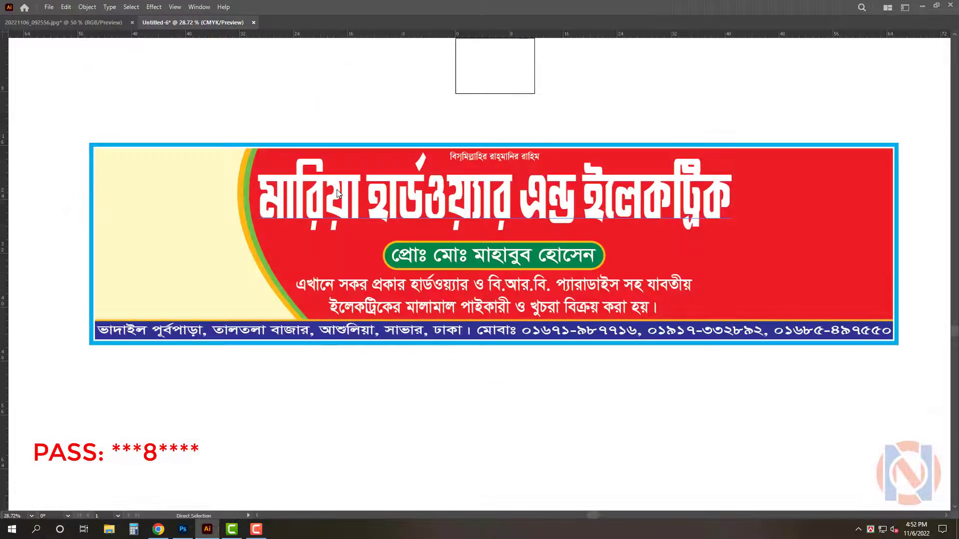
Switch to the reference photo document and close it
key(ctrl+o)
click(468, 103)
double_click(468, 104)
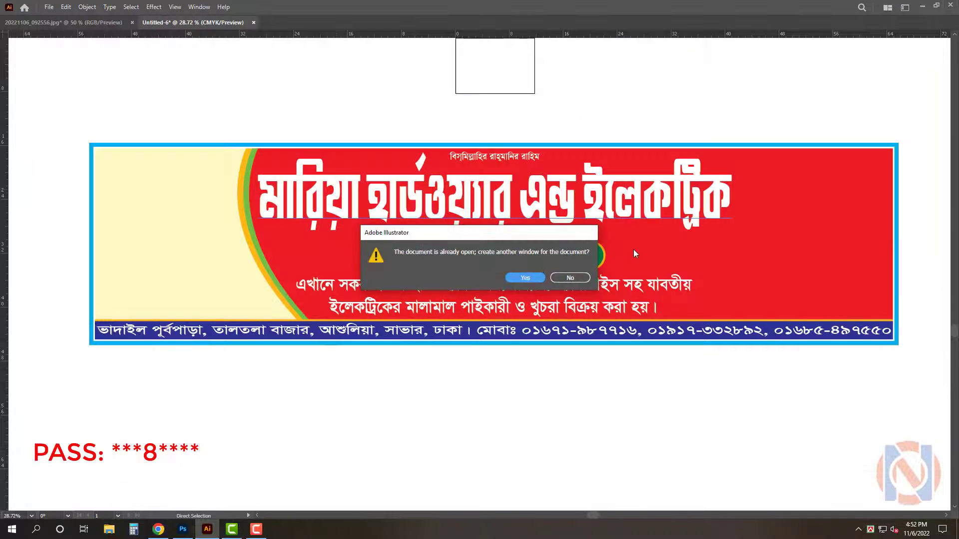
click(568, 281)
key(ctrl+minus)
key(ctrl+minus)
key(ctrl+minus)
key(ctrl+minus)
key(ctrl+minus)
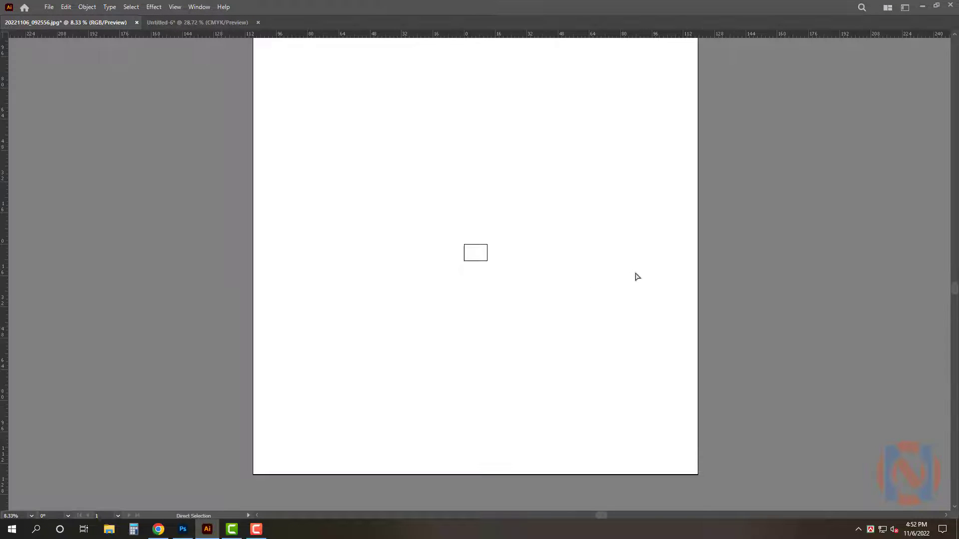
key(ctrl+z)
drag(471, 251, 730, 325)
key(ctrl+w)
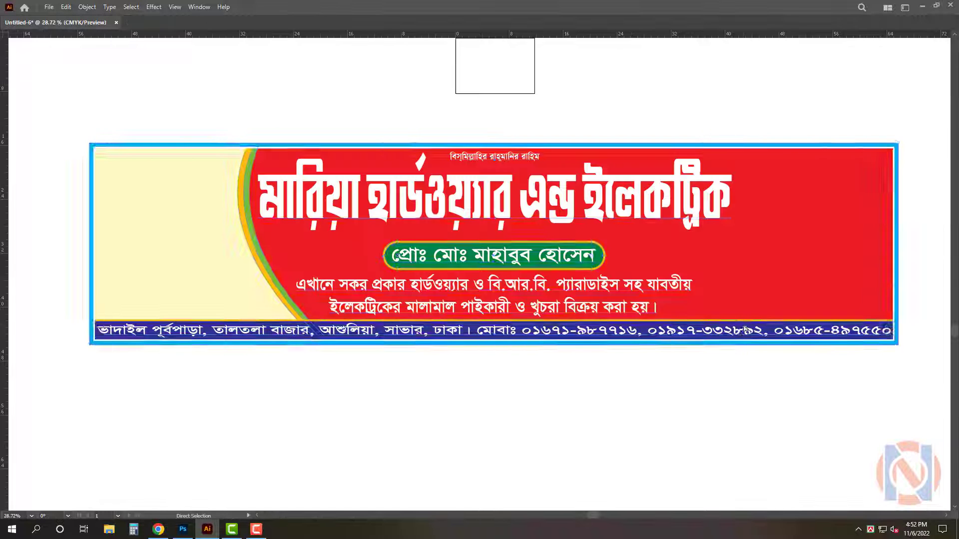
Save the file as "Maria Electonic ___ Black _ Pvc ___ 10' X 2.5'" in the Iqbal Art folder on All Art (F:), Illustrator 2020 format
key(ctrl+shift+s)
click(44, 217)
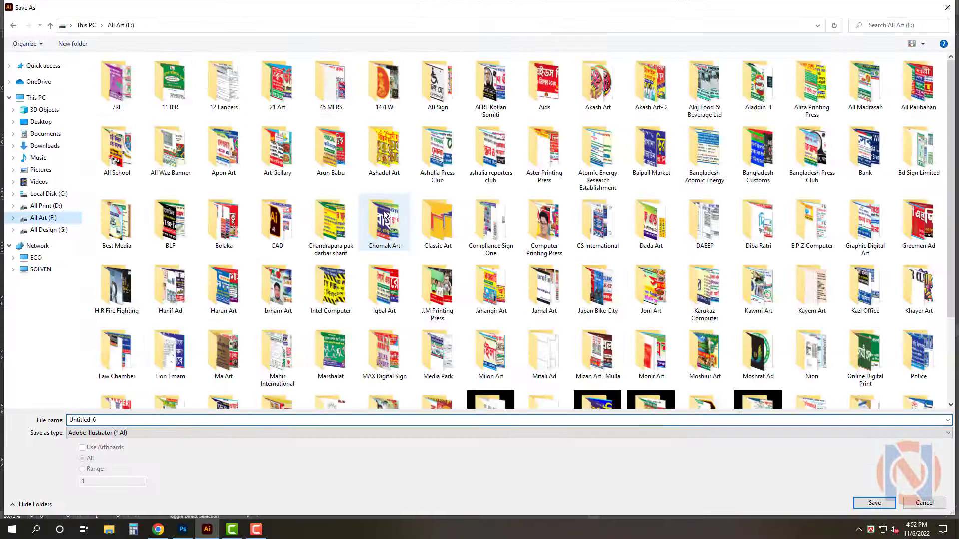
double_click(385, 289)
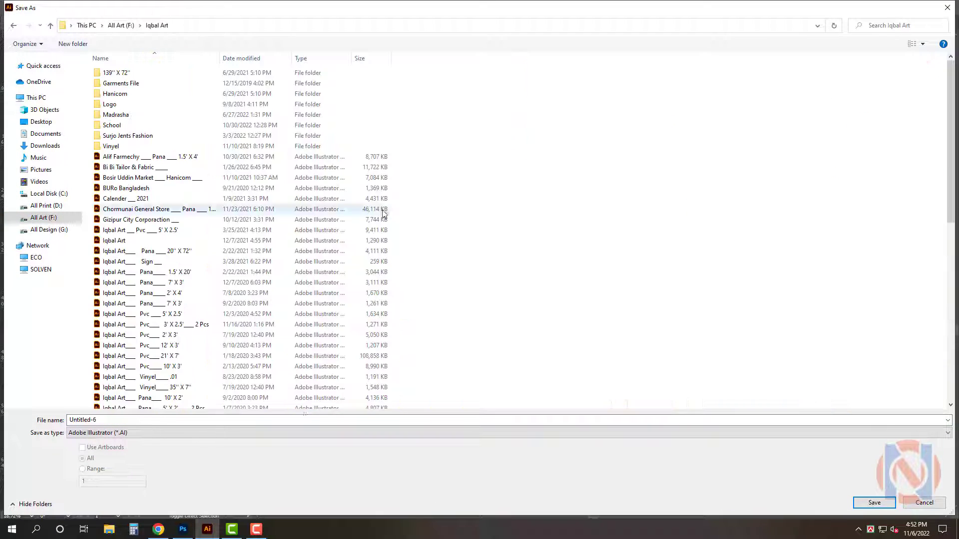
double_click(302, 420)
text(Maria)
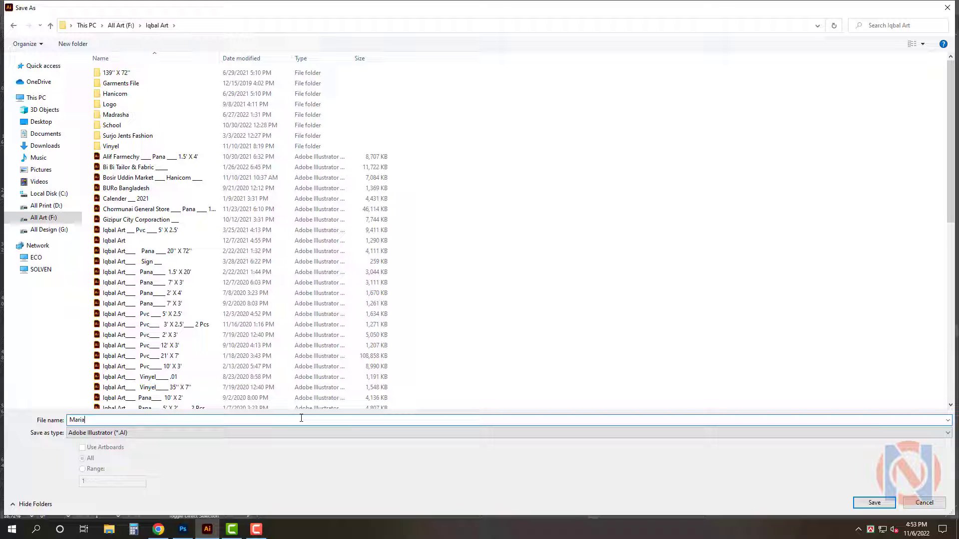
text( Electonic ___ Black _ Pvc ___ 10' X 2.5')
key(Return)
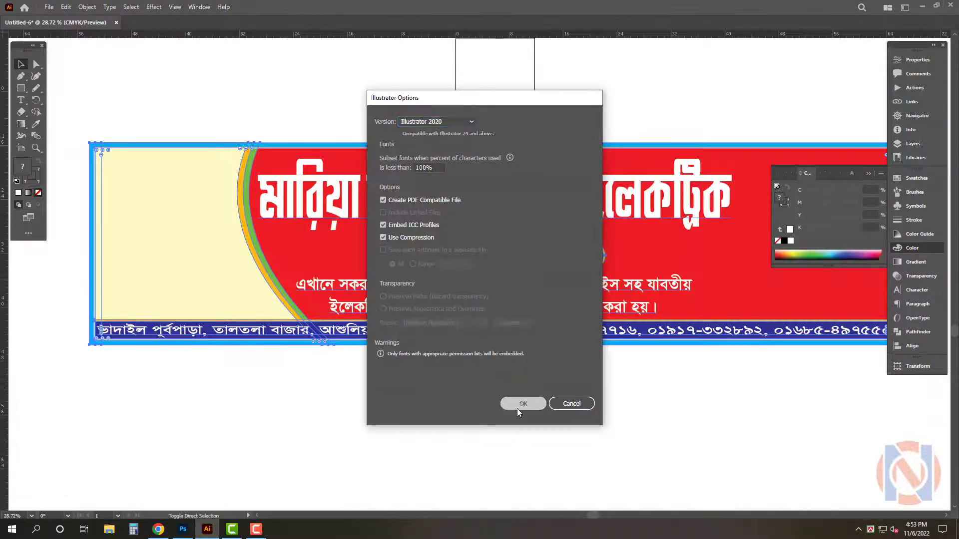
click(518, 404)
Stretch the shop name slightly taller downward toward the name pill
key(Tab)
scroll(471, 279, up, 3)
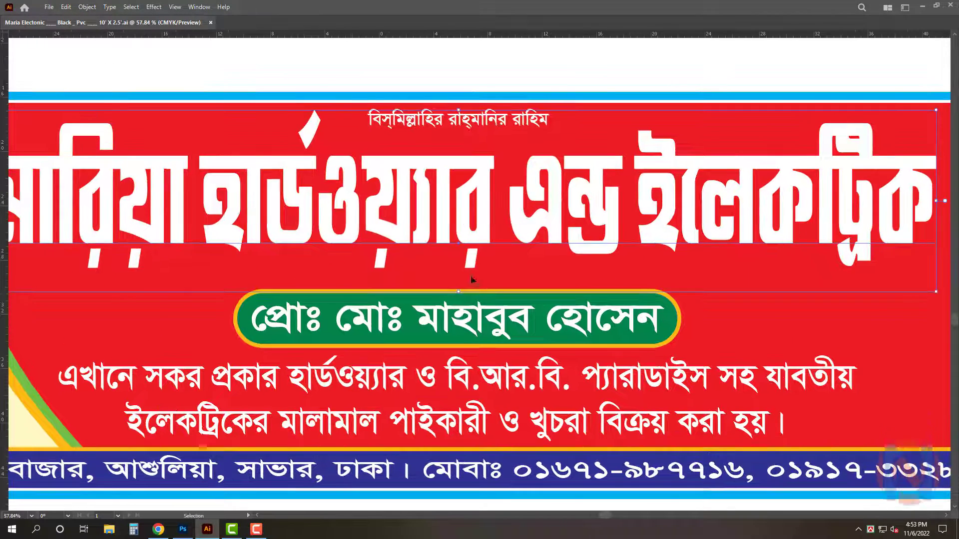
drag(460, 292, 461, 298)
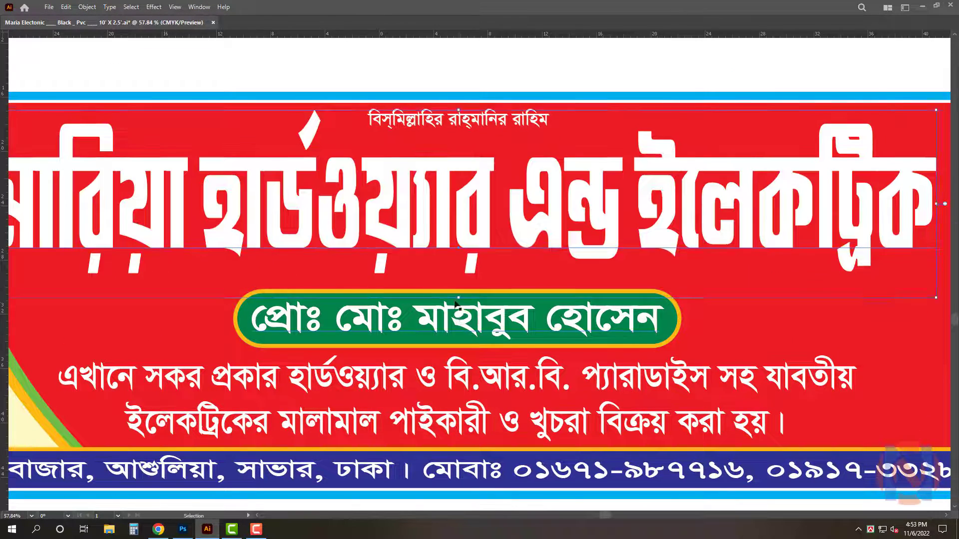
Apply a drop shadow to the shop name with 99% opacity, 0.2 in X and Y offsets and 0.1 in blur
key(Tab)
click(152, 8)
mouse_move(182, 121)
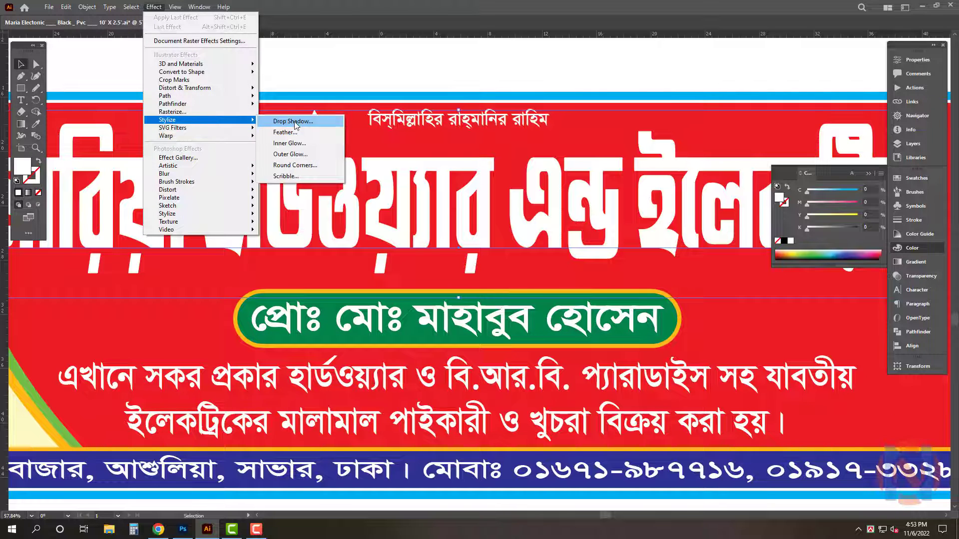
click(293, 122)
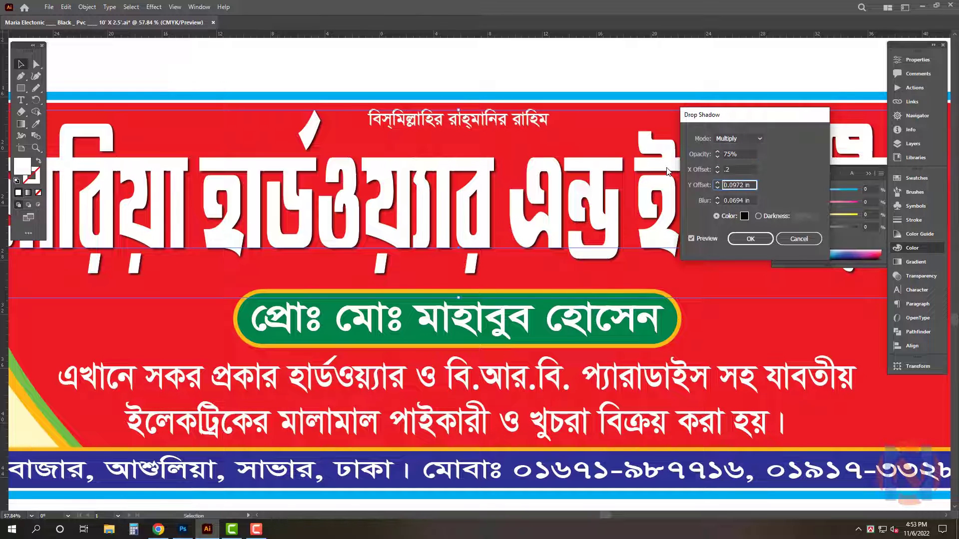
text(2)
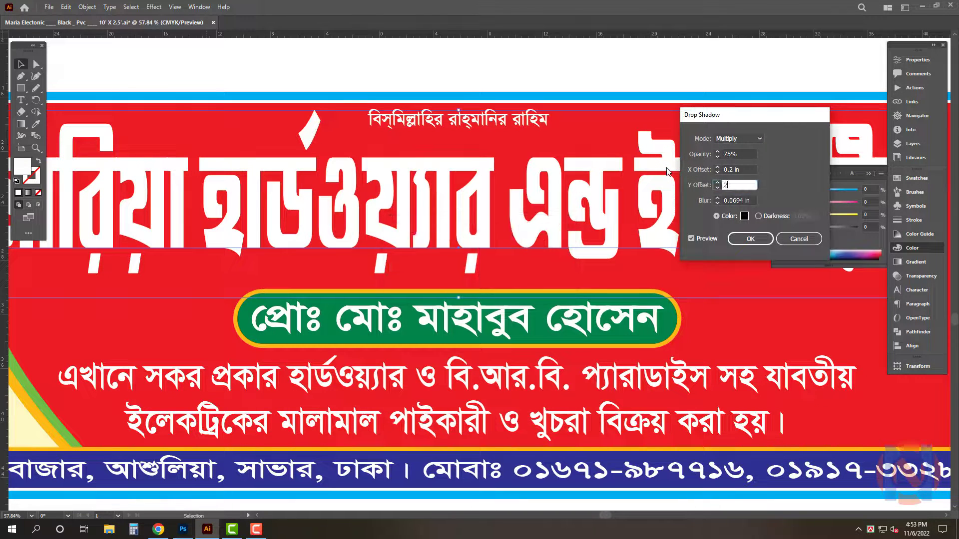
click(741, 184)
text(.2)
key(Tab)
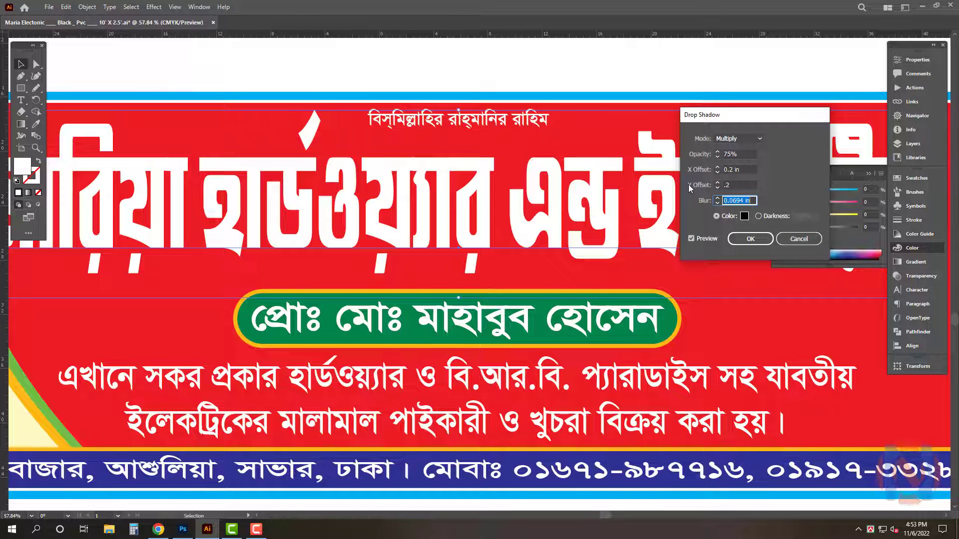
text(.2)
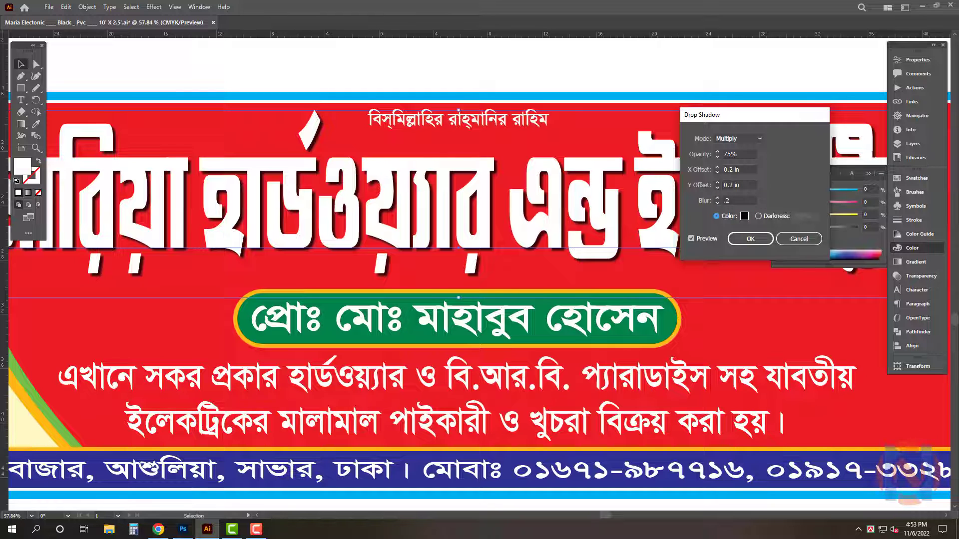
click(729, 156)
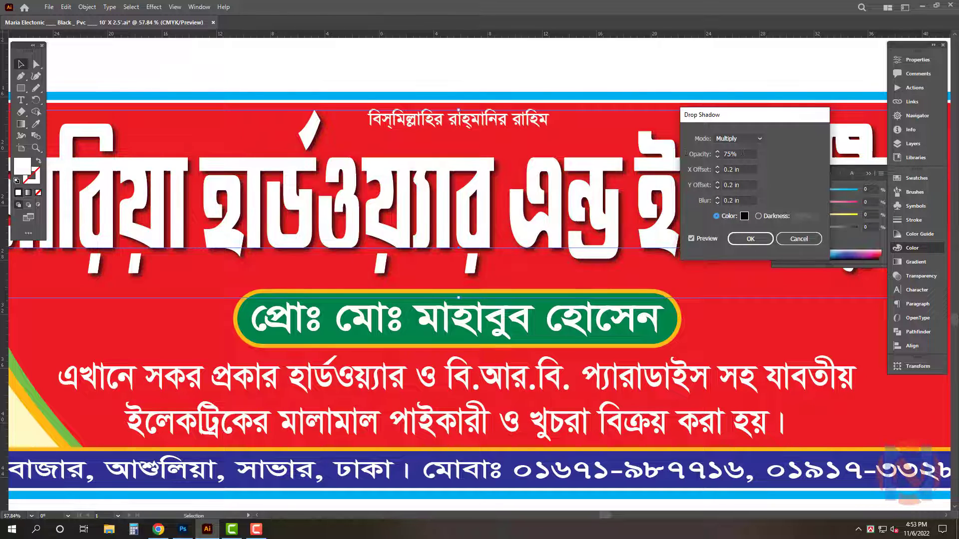
key(Tab)
key(Tab)
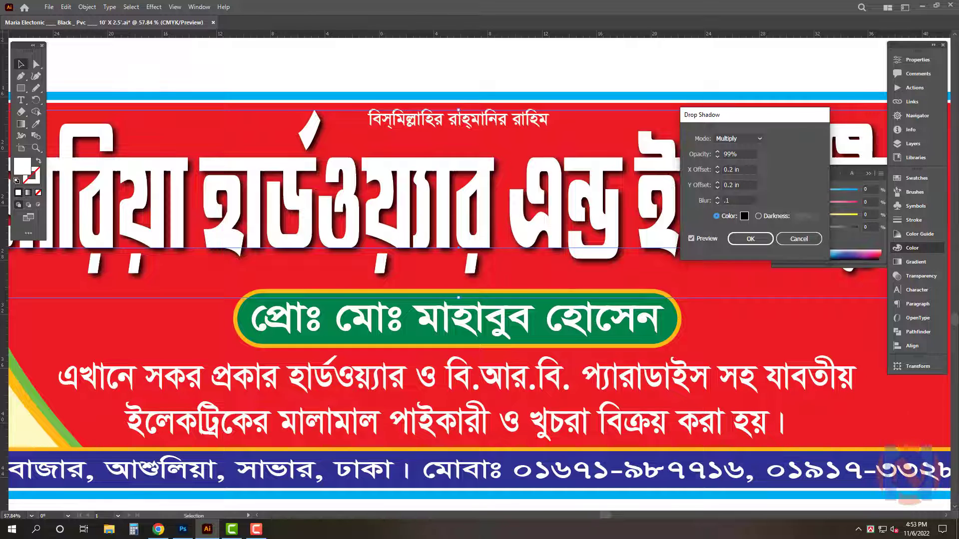
key(Tab)
click(771, 237)
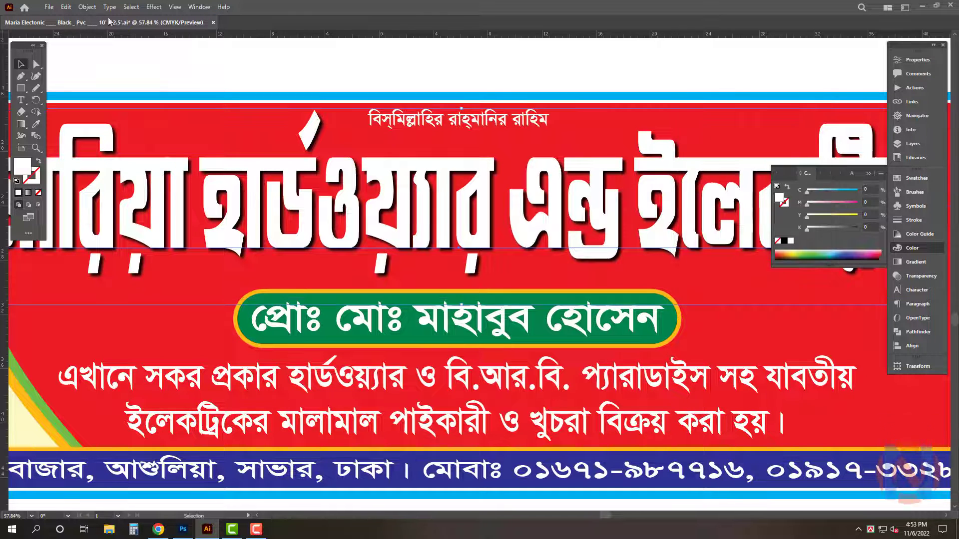
Expand the shop name's appearance and ungroup the result
click(87, 7)
click(112, 135)
right_click(574, 78)
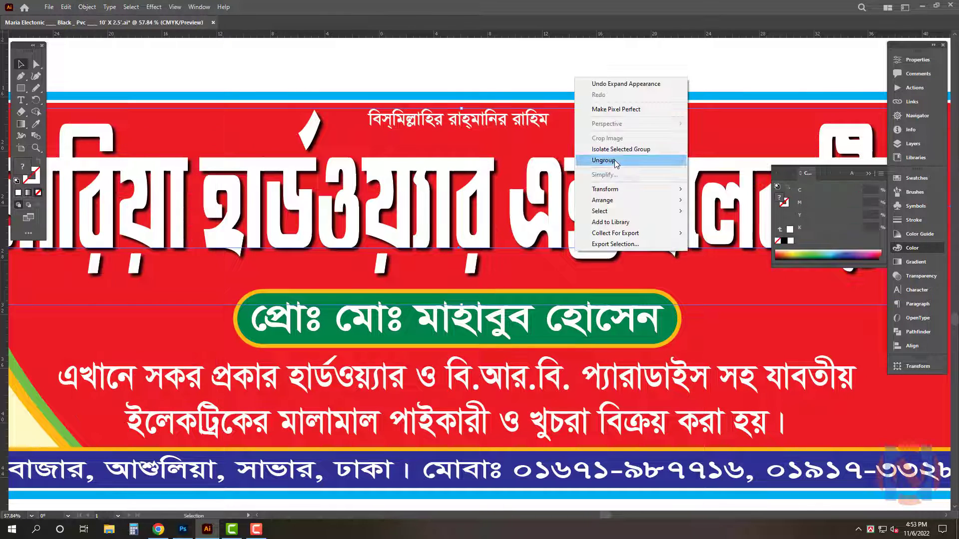
click(603, 161)
Lock the central text, name pill and description objects so they cannot be selected
key(Tab)
click(635, 58)
scroll(507, 287, down, 2)
scroll(534, 340, down, 1)
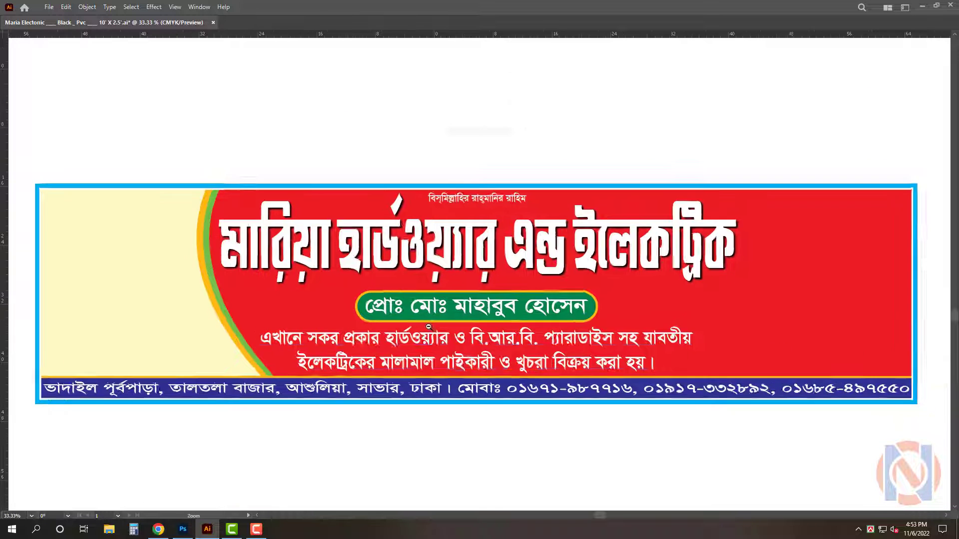
drag(475, 158, 540, 365)
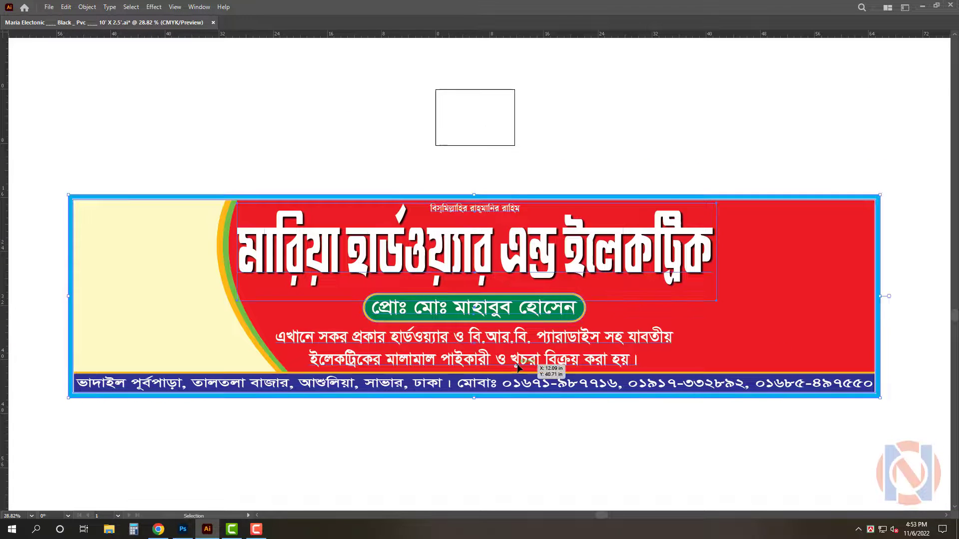
key(ctrl+2)
Reflect a copy of the left cream panel and its curved strips to the signboard's right side
drag(185, 260, 186, 259)
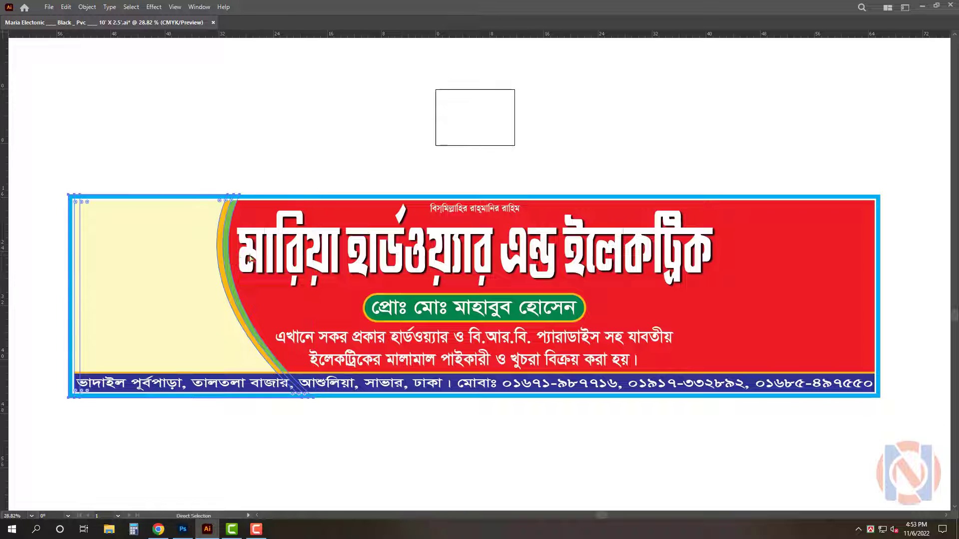
drag(188, 300, 709, 305)
key(F2)
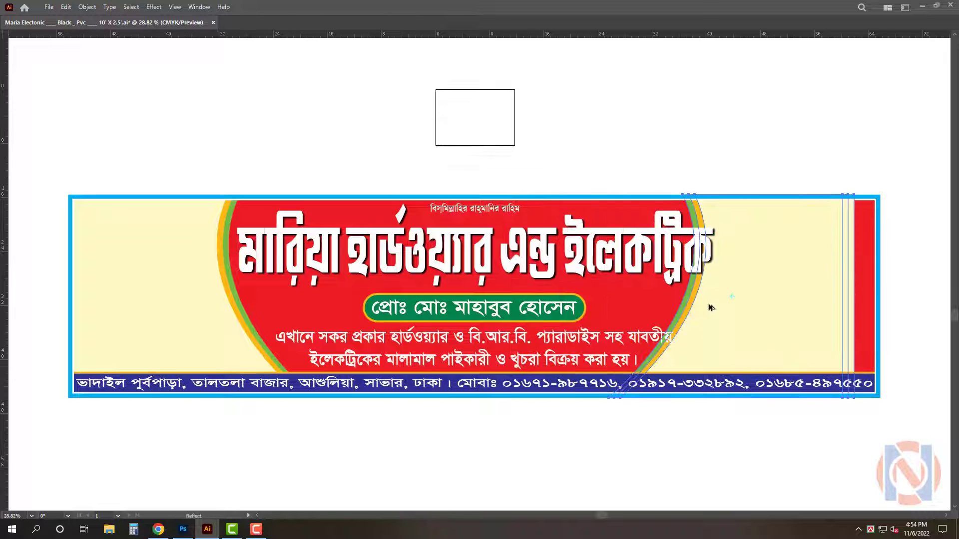
Unlock everything and align the mirrored cream panel to the signboard's right edge
click(110, 252)
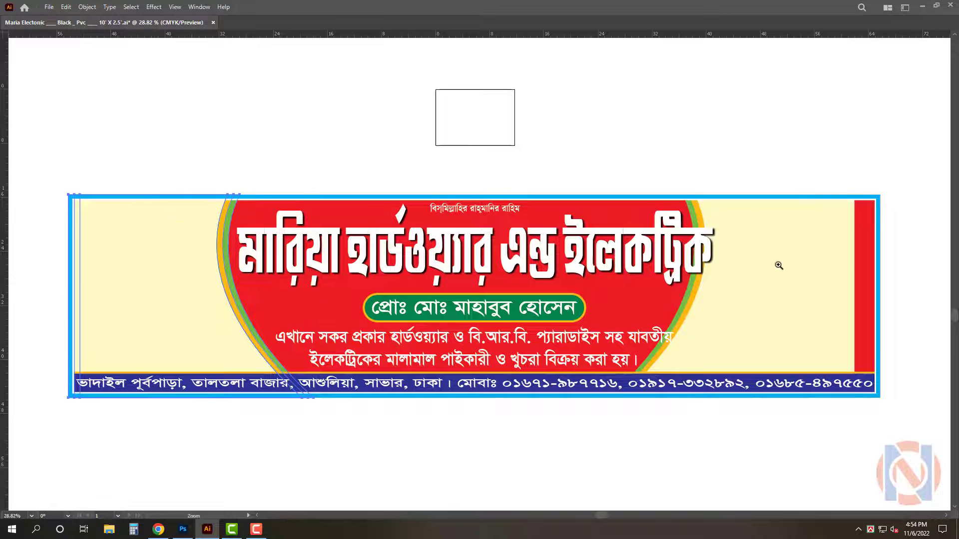
drag(779, 266, 795, 267)
scroll(593, 308, right, 5)
key(ctrl+alt+2)
click(696, 146)
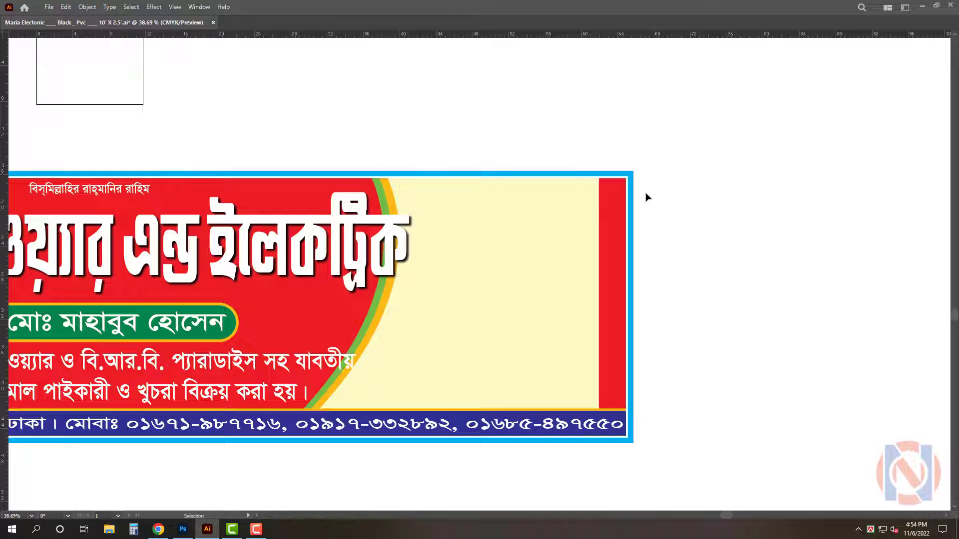
click(609, 235)
key(Tab)
click(916, 352)
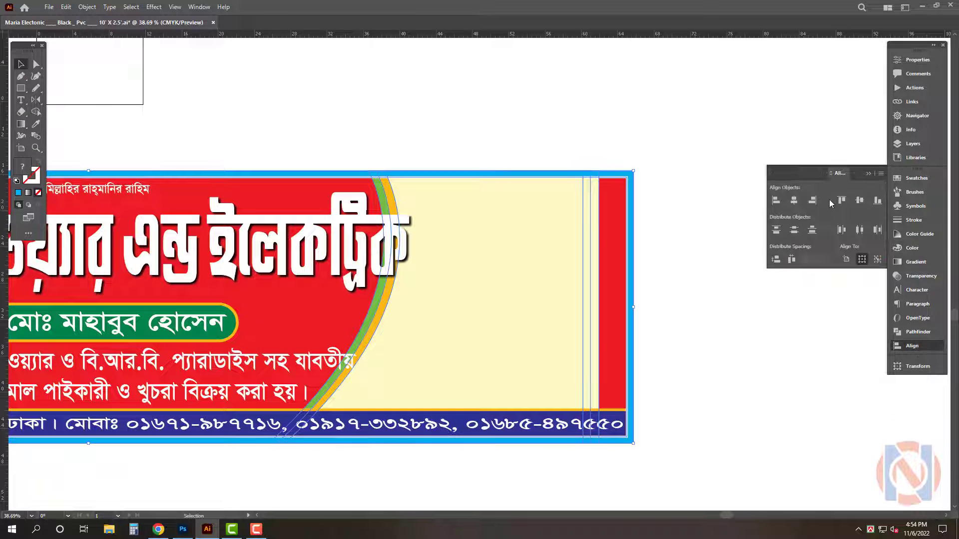
click(796, 145)
click(553, 242)
shift+click(631, 240)
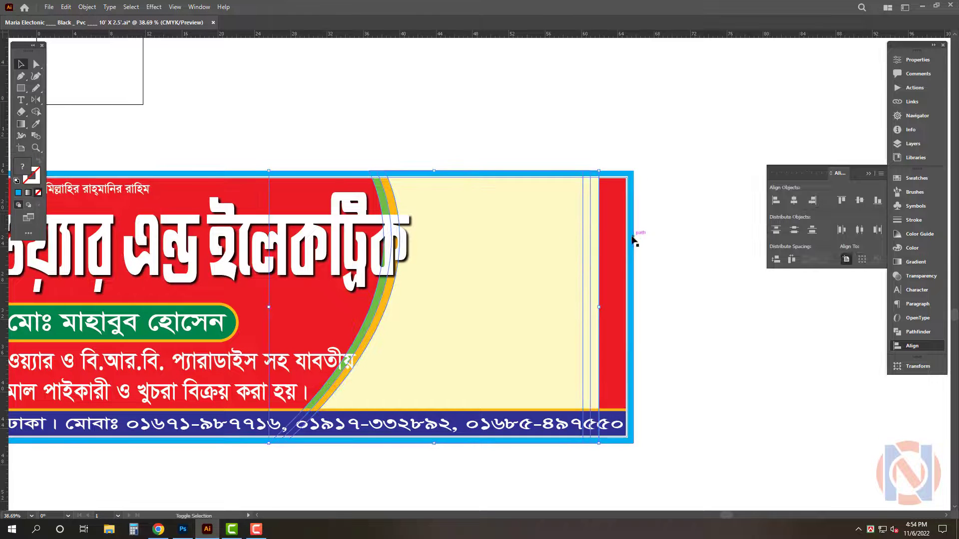
click(631, 240)
click(813, 201)
click(707, 218)
key(Tab)
key(ctrl+0)
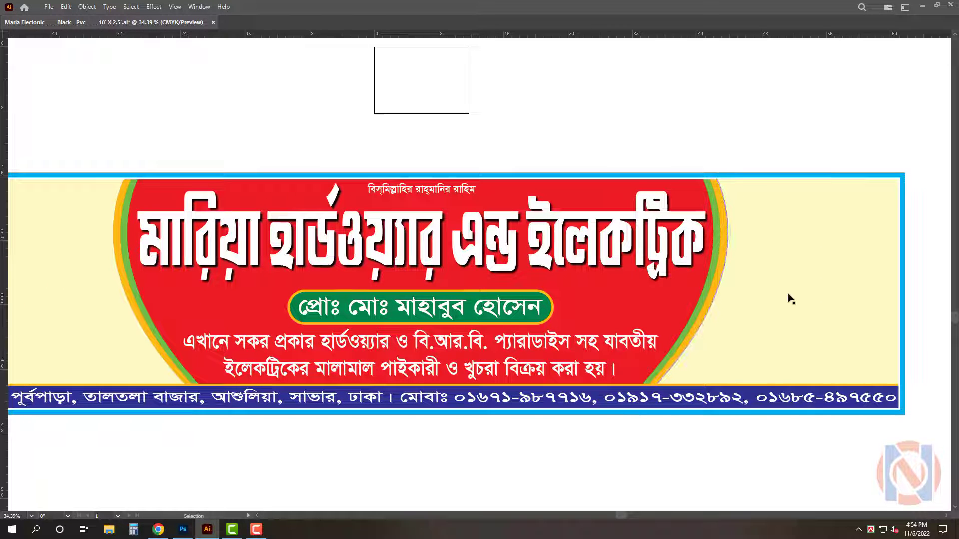
Set the width of both left and right cream panels to 36 in
click(106, 310)
key(Tab)
click(918, 366)
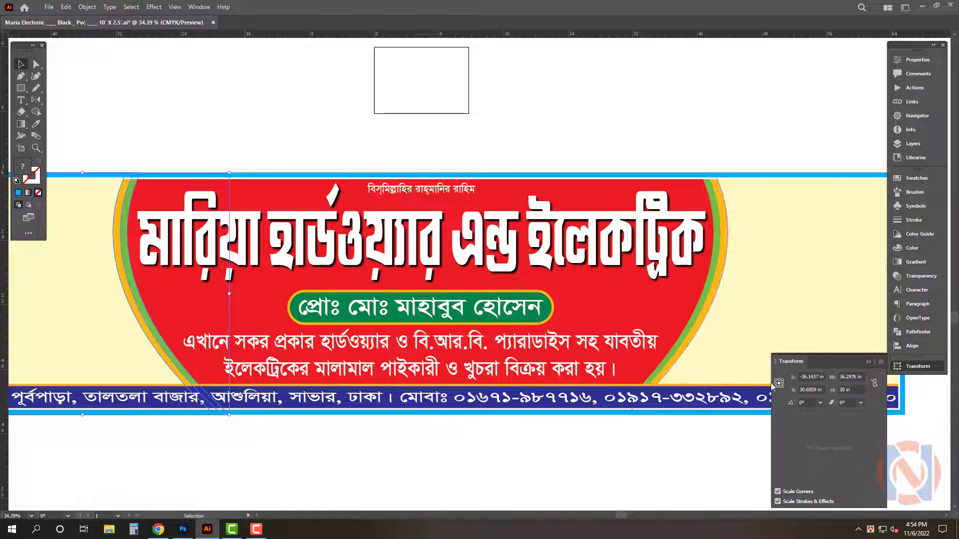
double_click(845, 376)
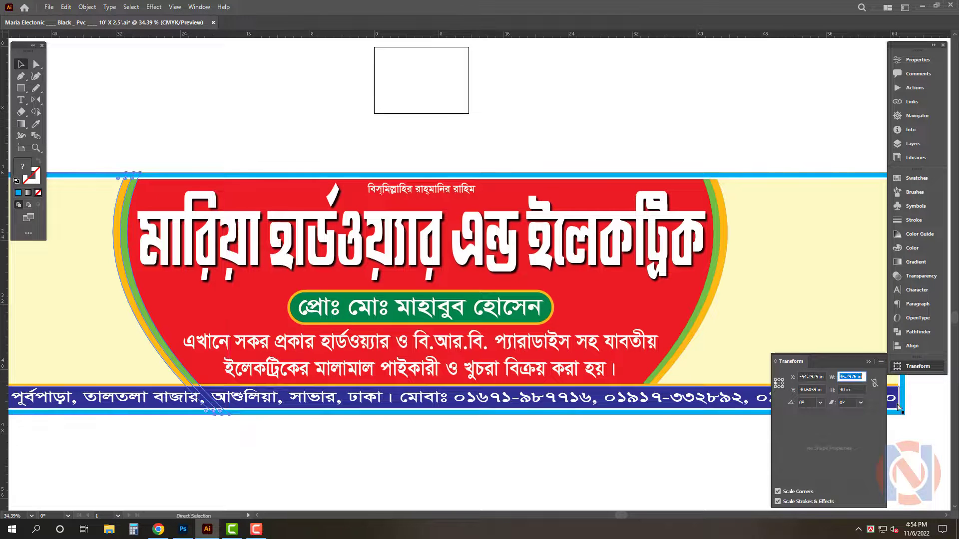
text(36)
key(Return)
click(824, 295)
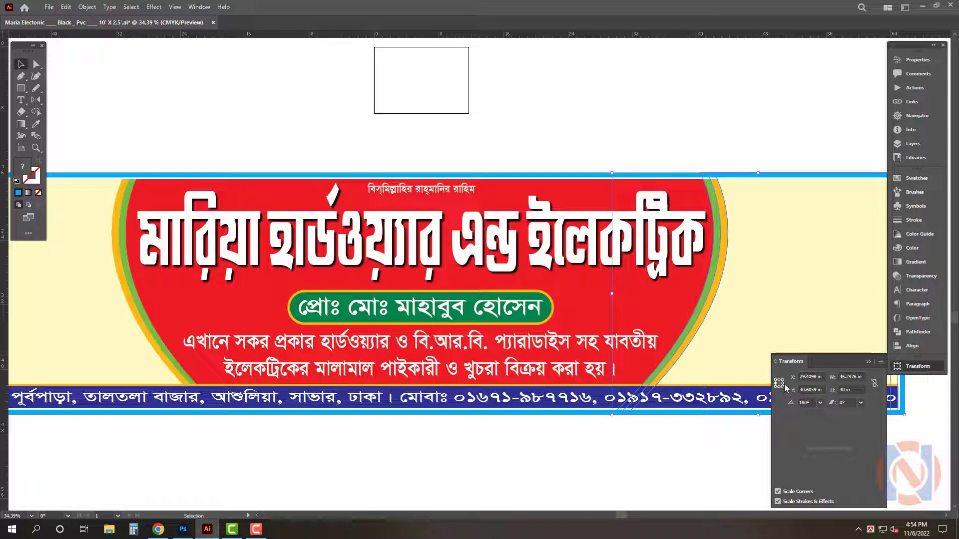
double_click(850, 378)
text(36)
key(Return)
key(Tab)
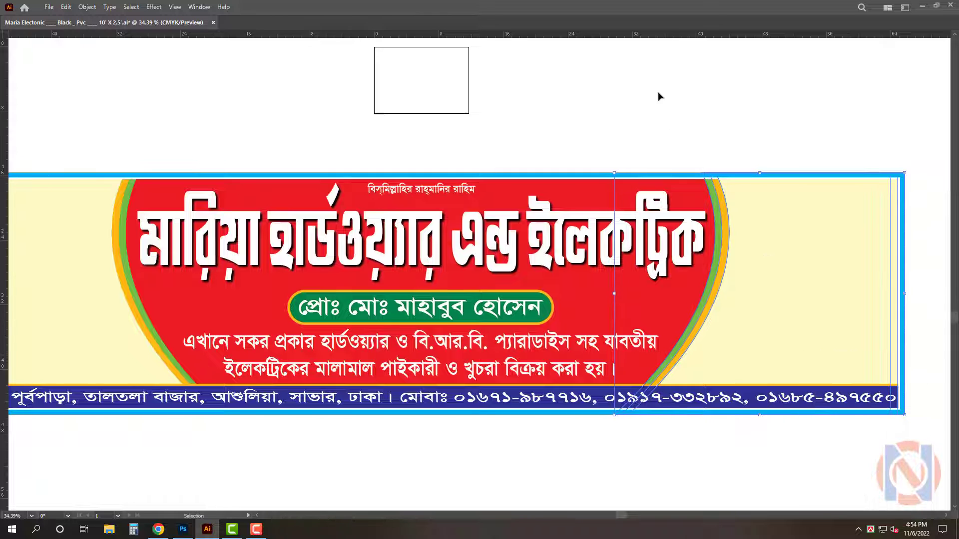
click(659, 96)
Color the two description lines yellow
scroll(462, 333, up, 2)
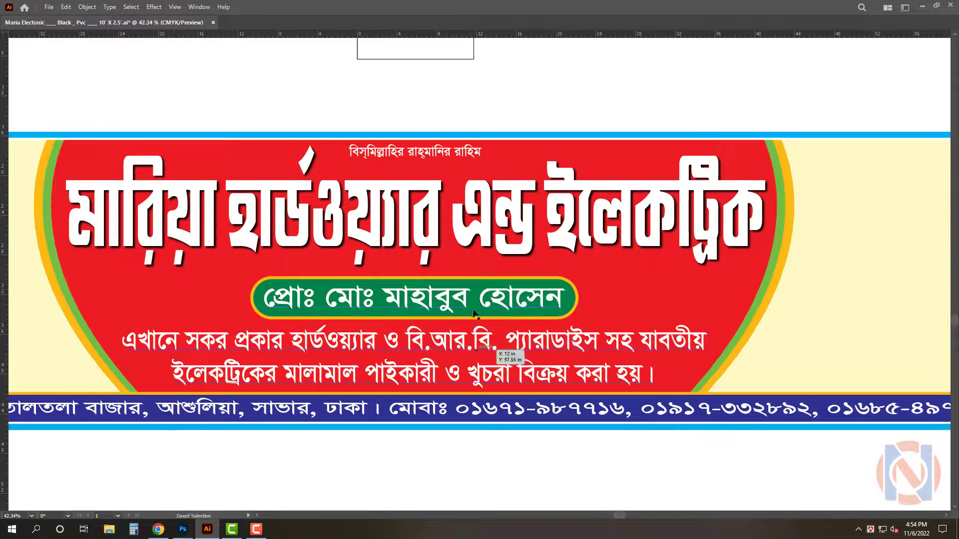
click(492, 352)
key(Tab)
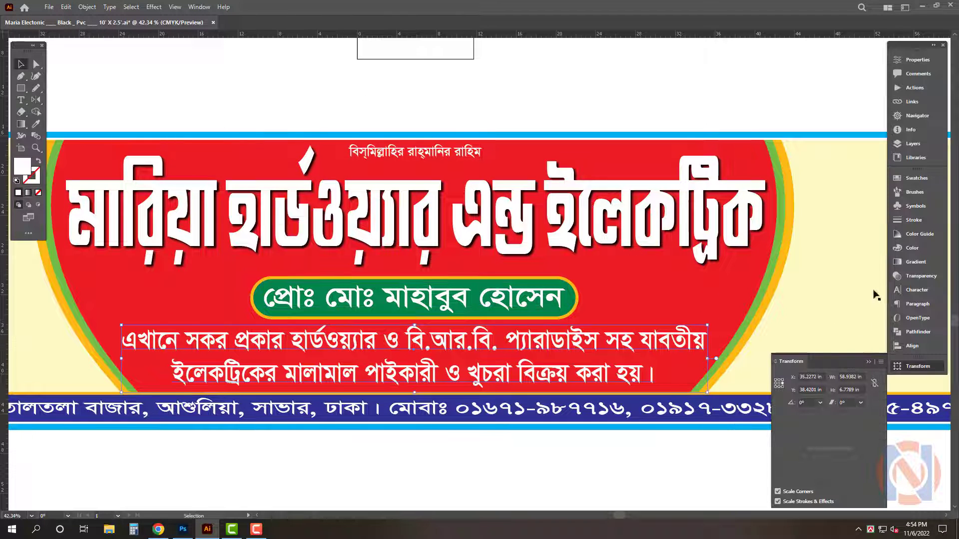
click(931, 249)
click(856, 216)
key(Tab)
Reduce the description lines' leading slightly
click(700, 98)
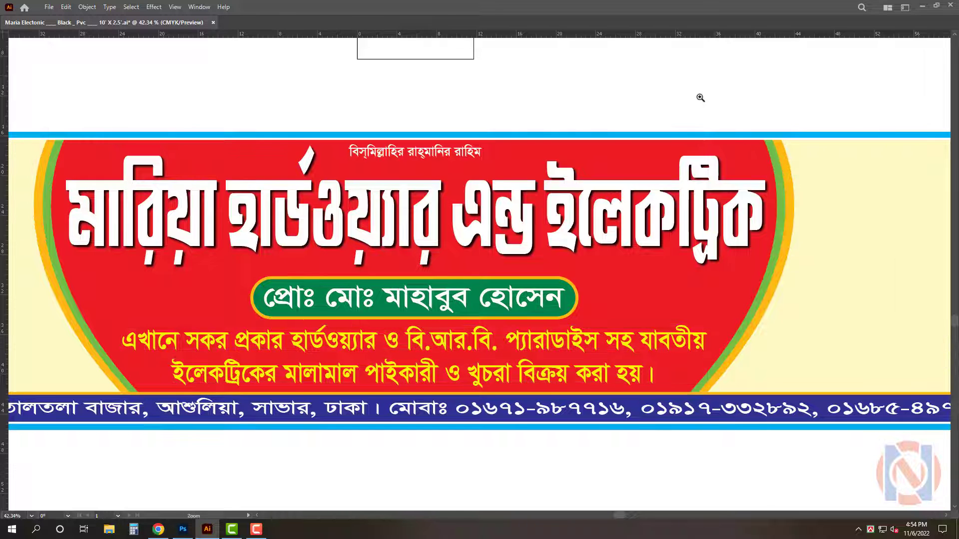
drag(700, 98, 672, 102)
click(604, 311)
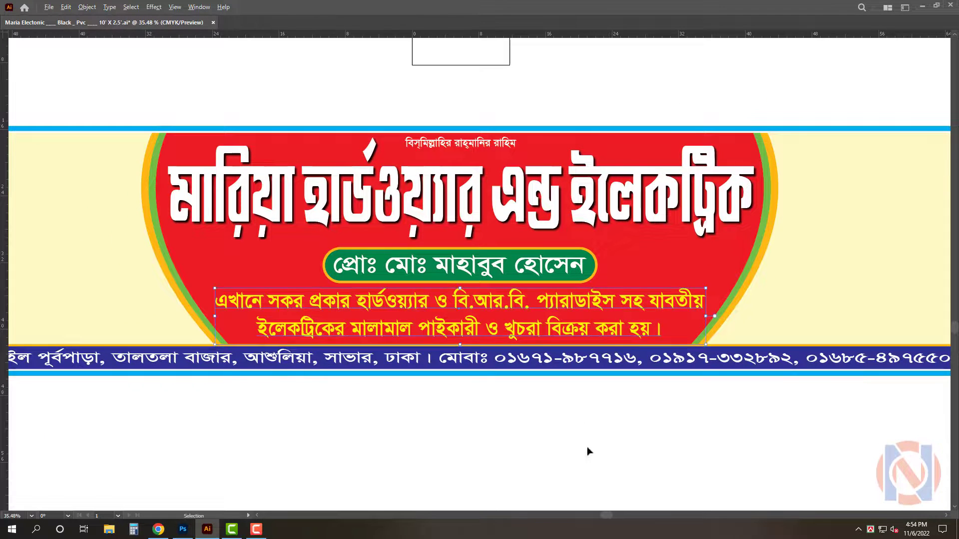
key(alt+Up)
drag(565, 446, 545, 454)
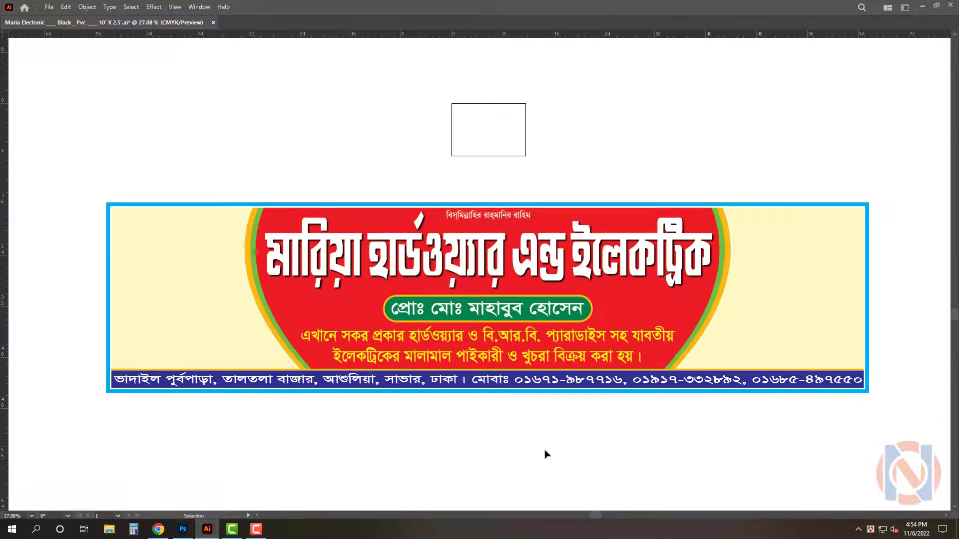
Fill the cream side panels of the signboard with white
click(209, 303)
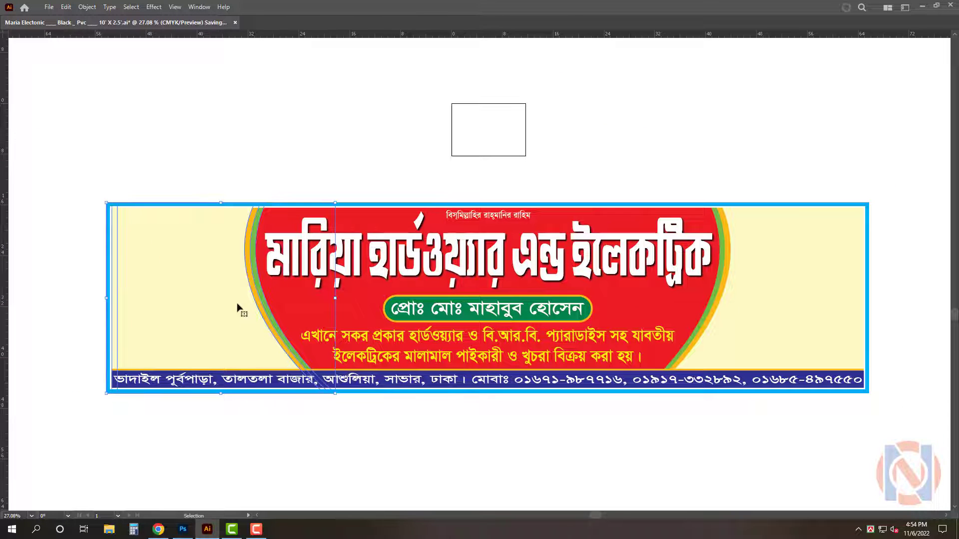
key(Tab)
key(a)
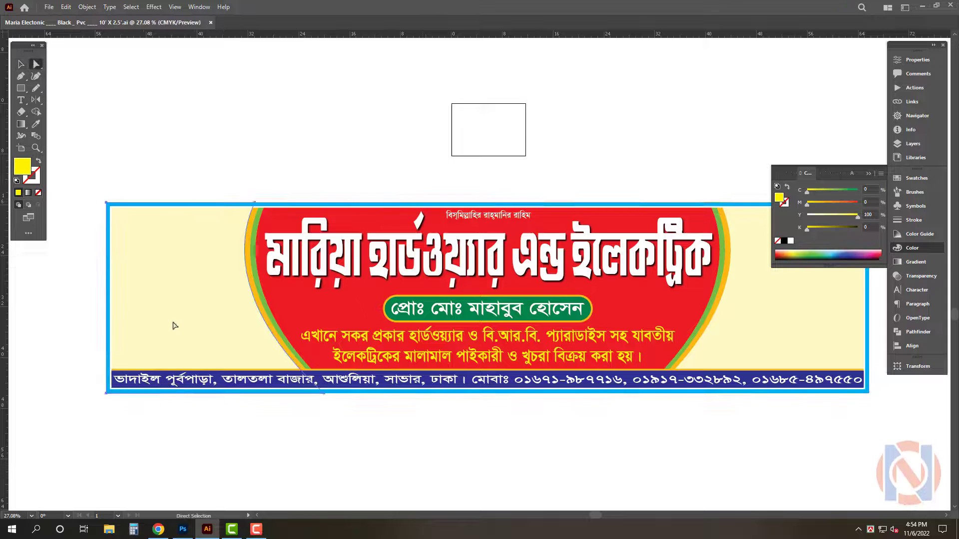
click(790, 241)
key(Tab)
key(v)
click(662, 157)
key(Tab)
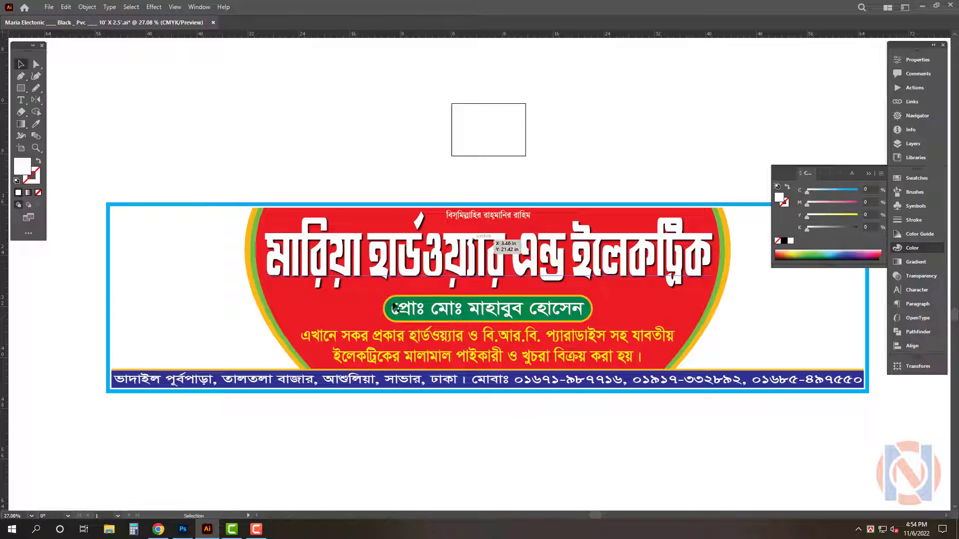
Place the "All" TIFF of electrical products over the signboard's left panel and embed it
key(super+d)
double_click(21, 26)
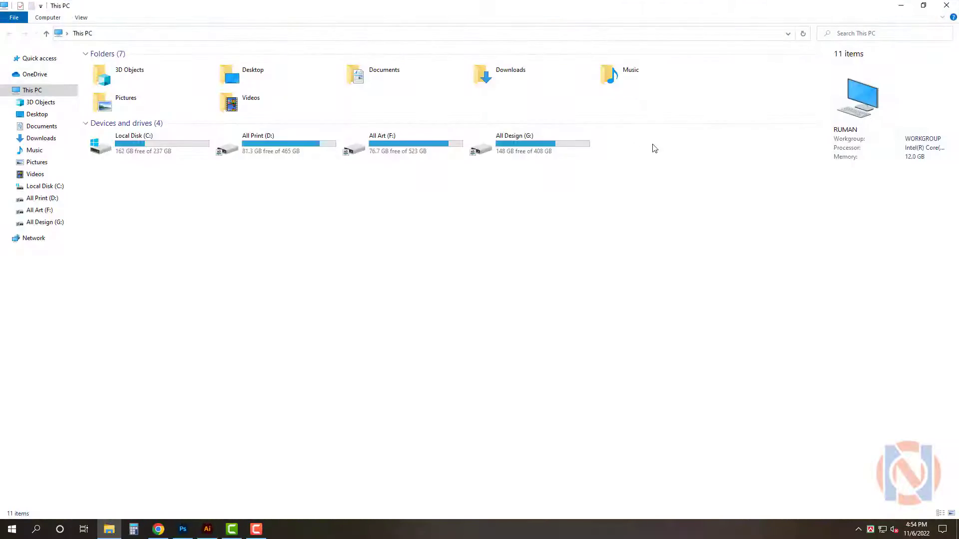
double_click(550, 145)
key(e)
key(Return)
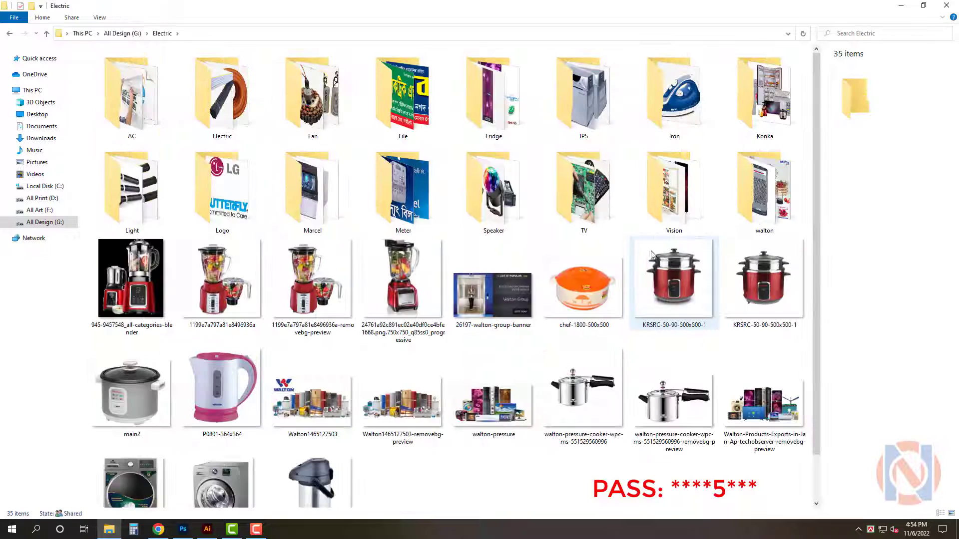
double_click(220, 82)
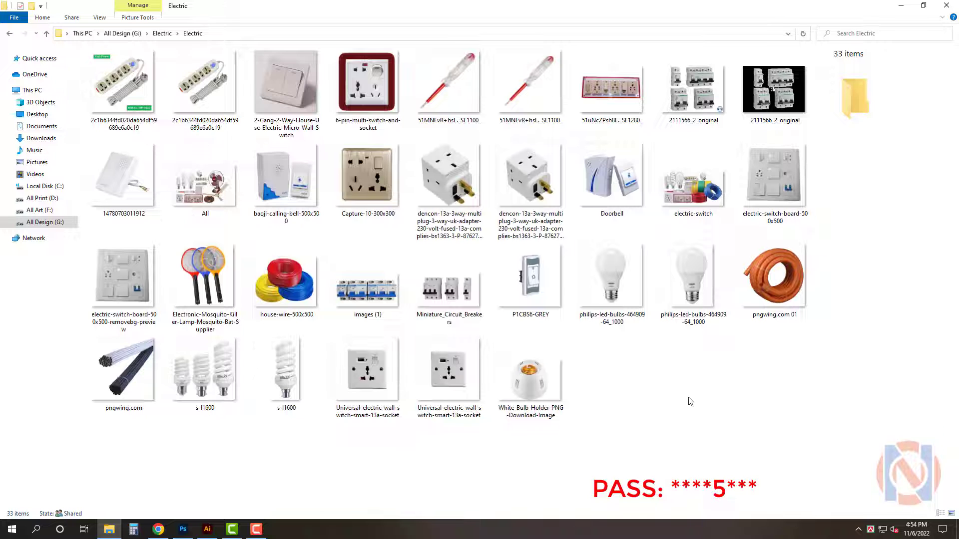
click(205, 180)
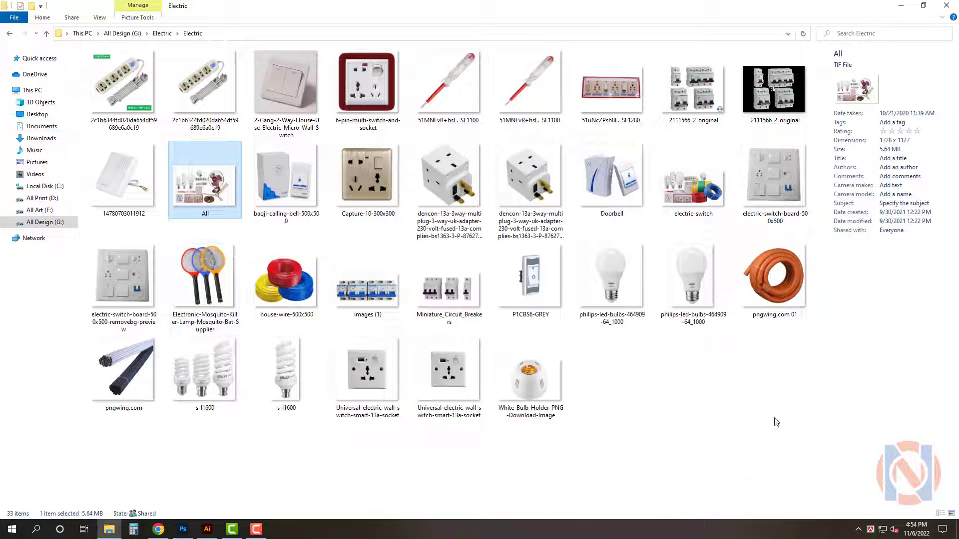
drag(693, 186, 238, 338)
scroll(144, 345, up, 3)
drag(384, 249, 397, 236)
click(917, 59)
click(823, 307)
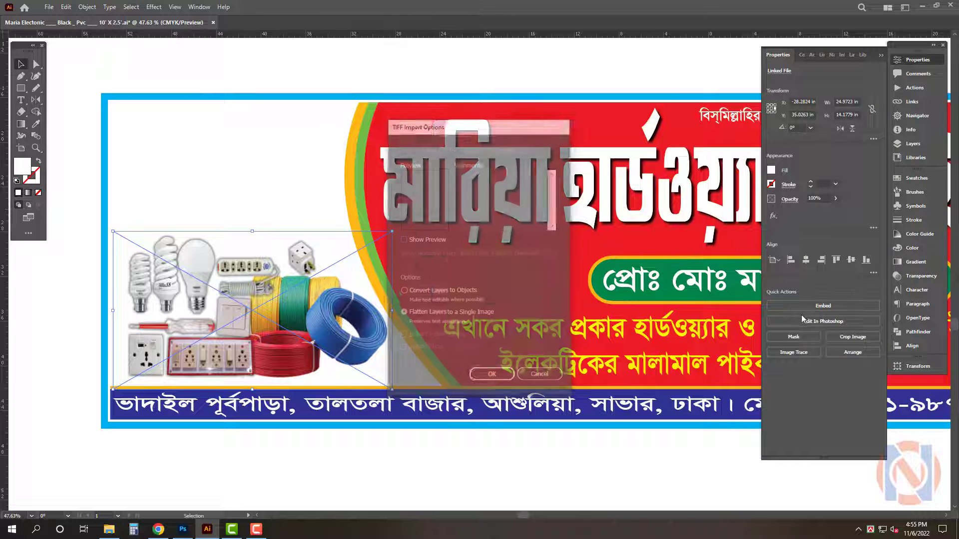
click(494, 373)
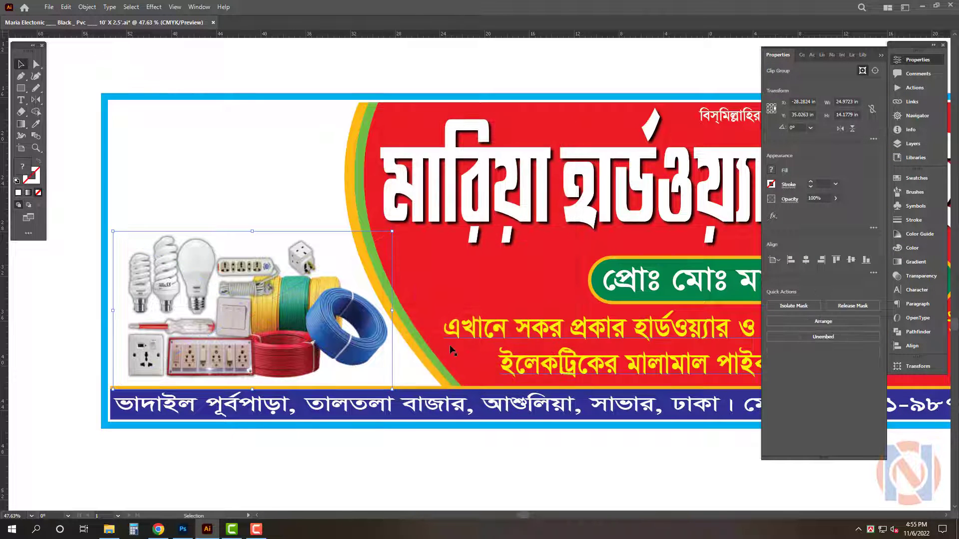
Release the placed image's clipping mask and delete the image
right_click(306, 301)
click(353, 384)
click(428, 489)
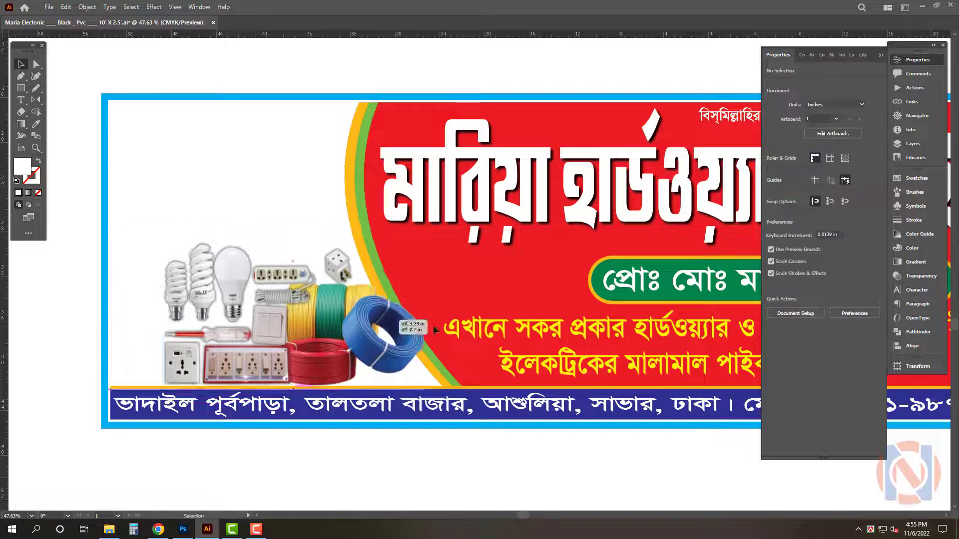
click(368, 331)
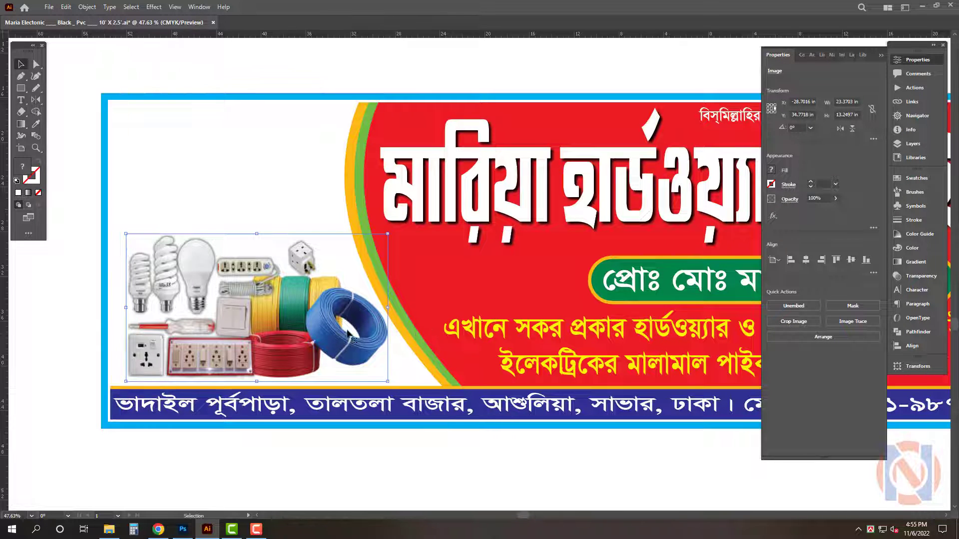
key(Delete)
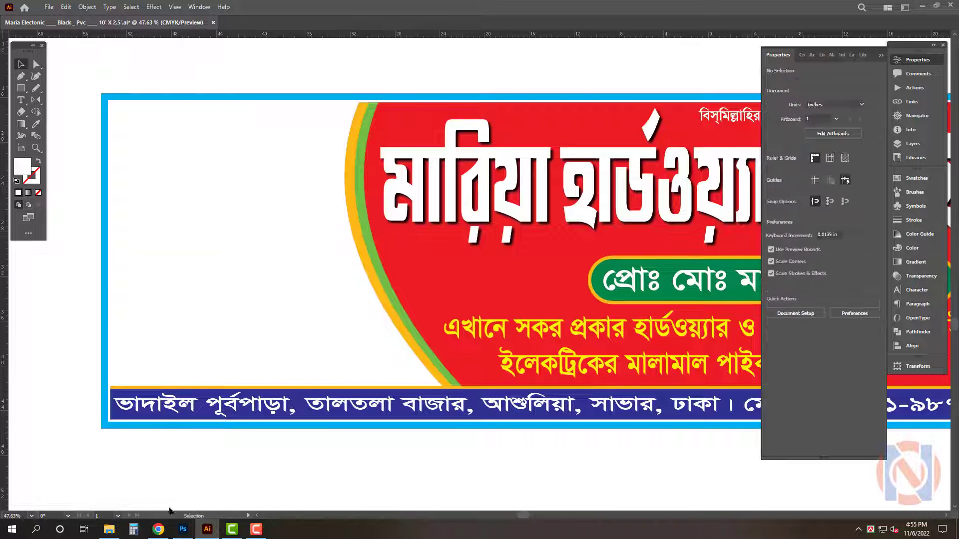
Place the house-wire-500x500 image on the signboard's left panel, enlarge it and embed it
click(110, 531)
drag(285, 279, 162, 358)
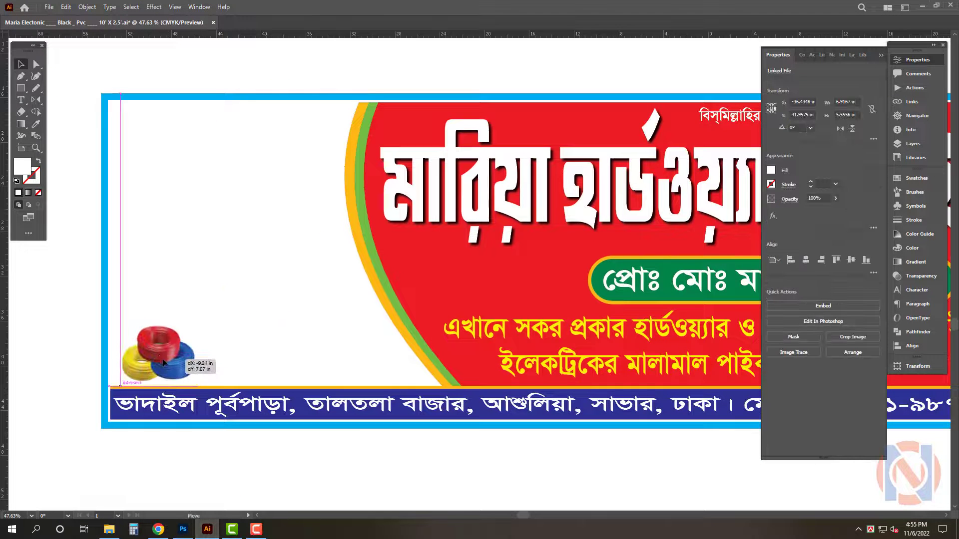
drag(196, 325, 306, 234)
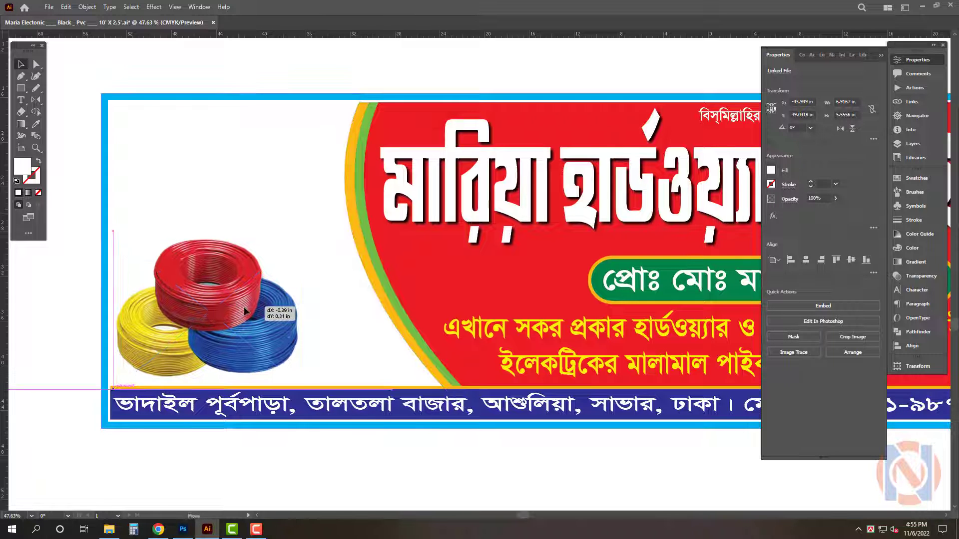
click(829, 305)
Search Google Images for "BRB Cable"
click(113, 530)
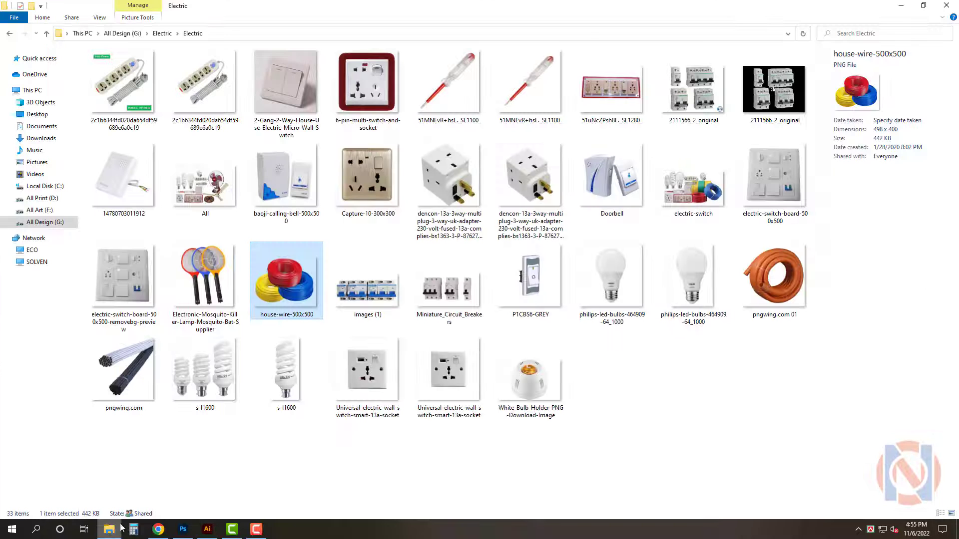
click(484, 434)
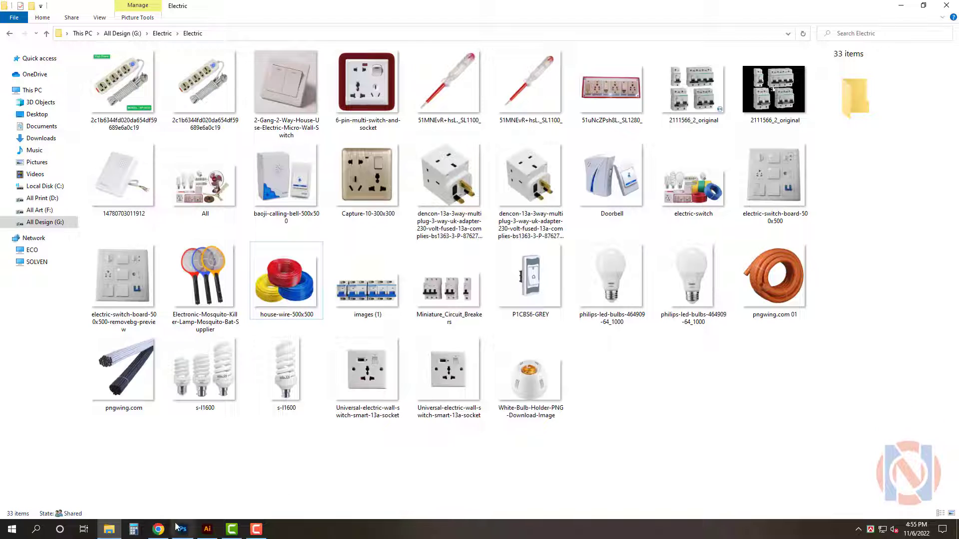
click(158, 530)
click(136, 8)
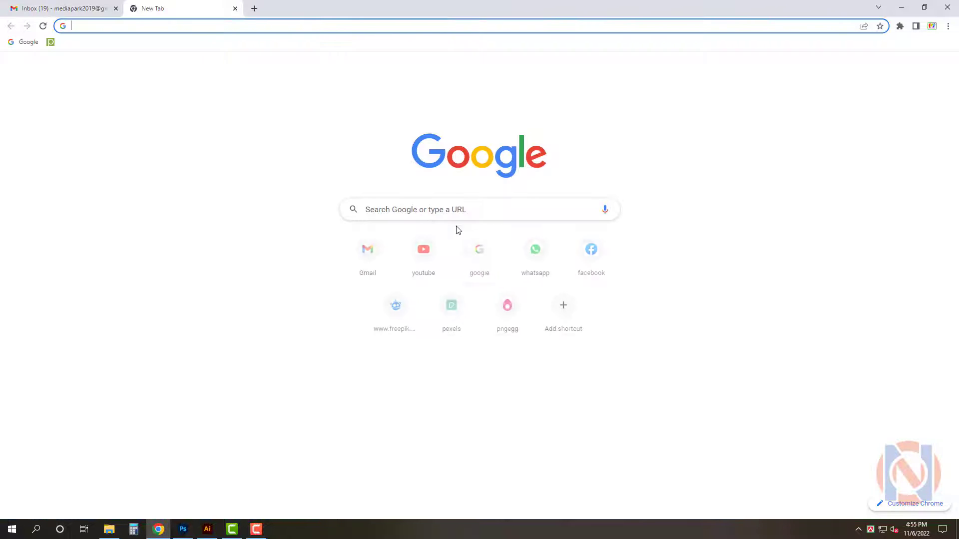
click(480, 250)
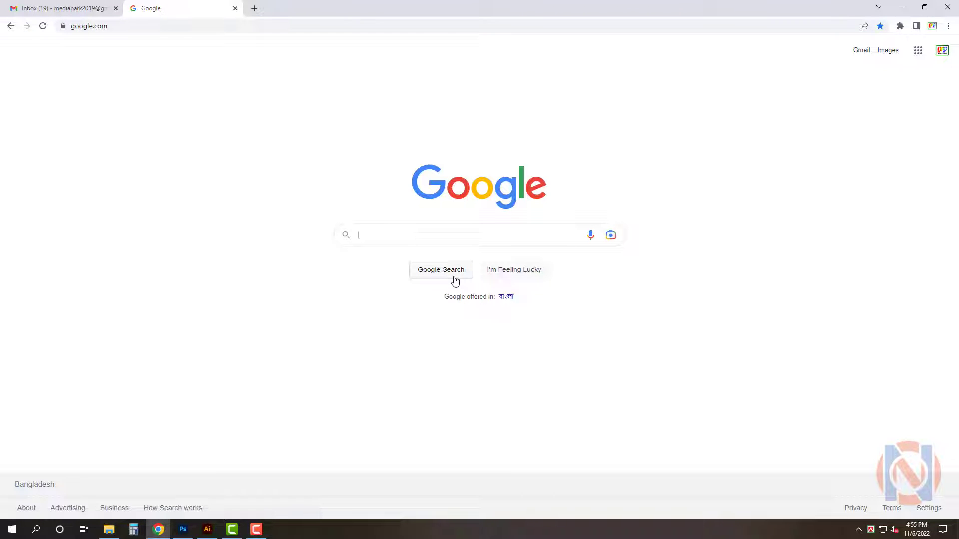
text(BRB Cab)
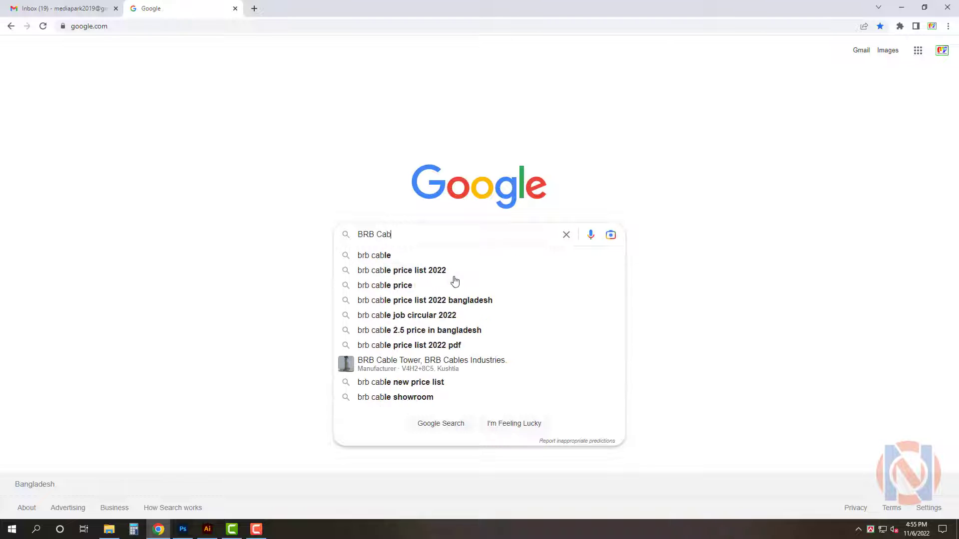
text(le)
key(Return)
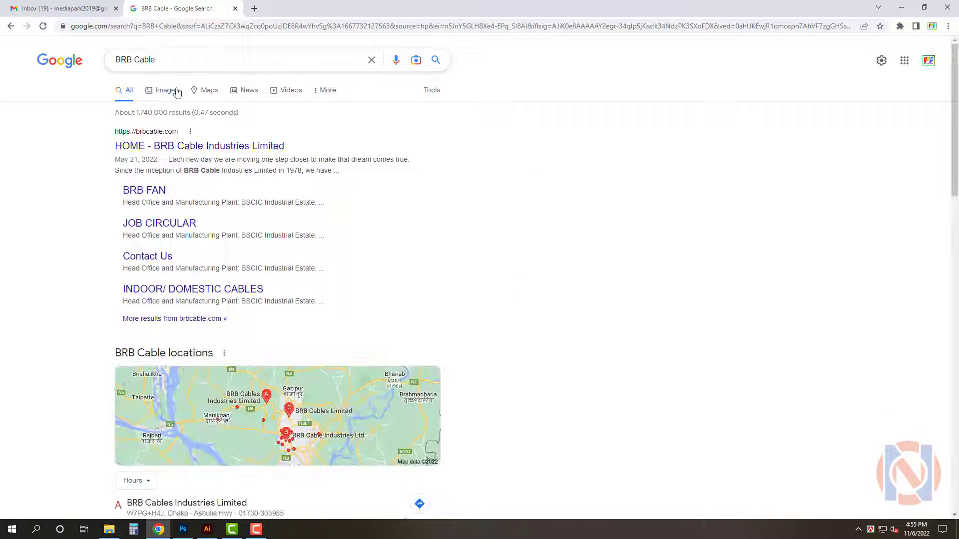
click(176, 93)
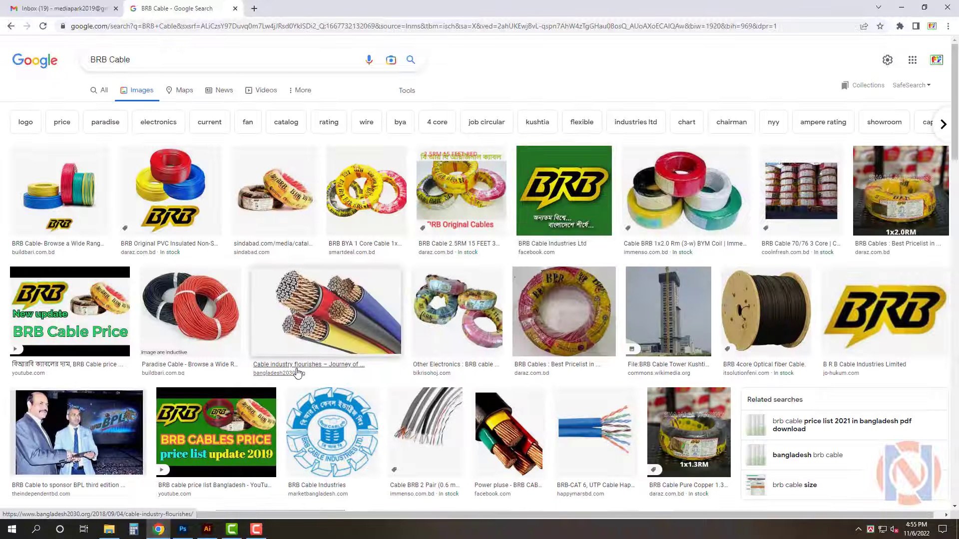
Open a BRB cable coil image from the results and copy it
click(709, 242)
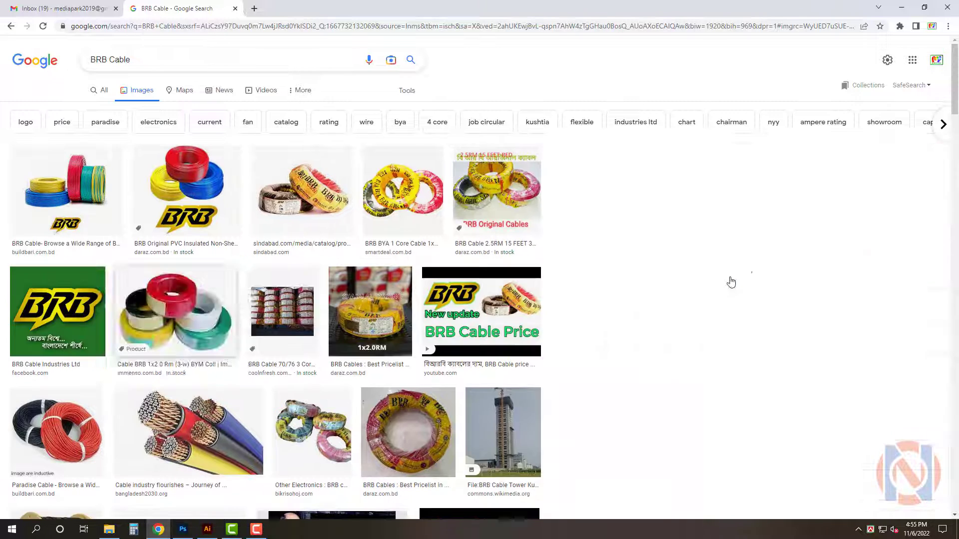
scroll(829, 402, down, 4)
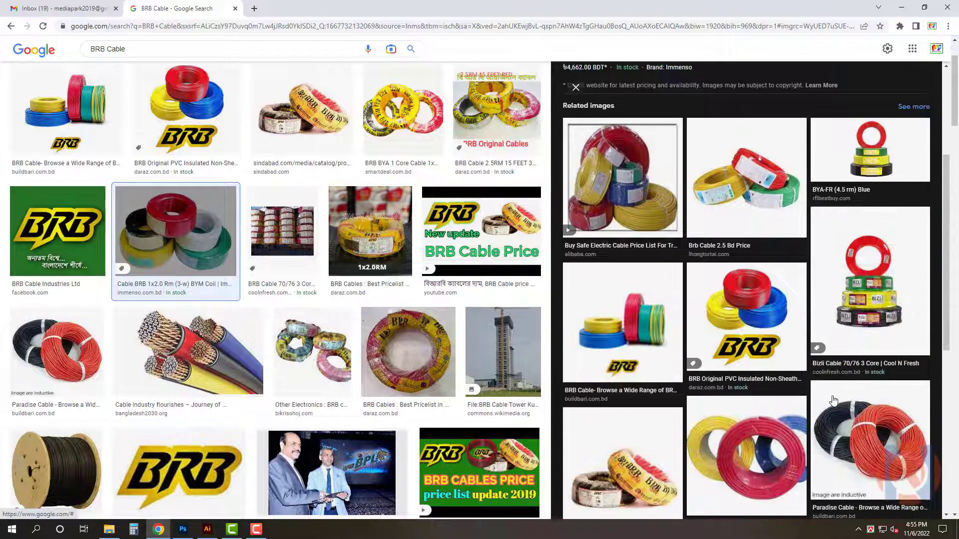
click(65, 98)
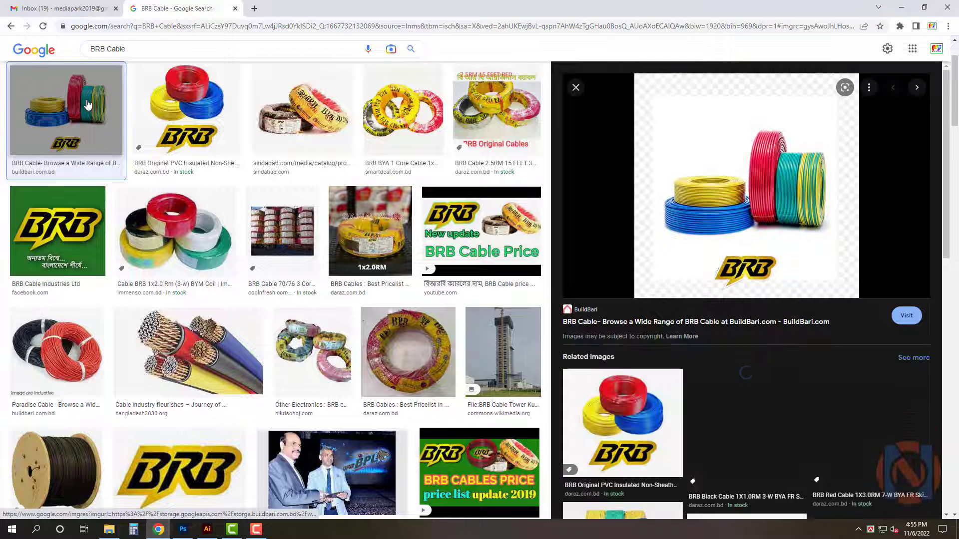
right_click(730, 132)
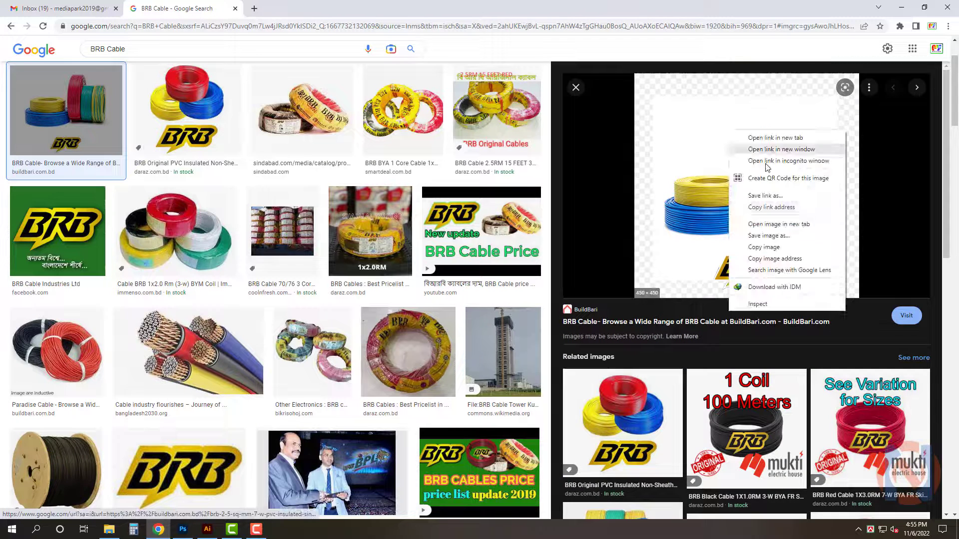
click(783, 248)
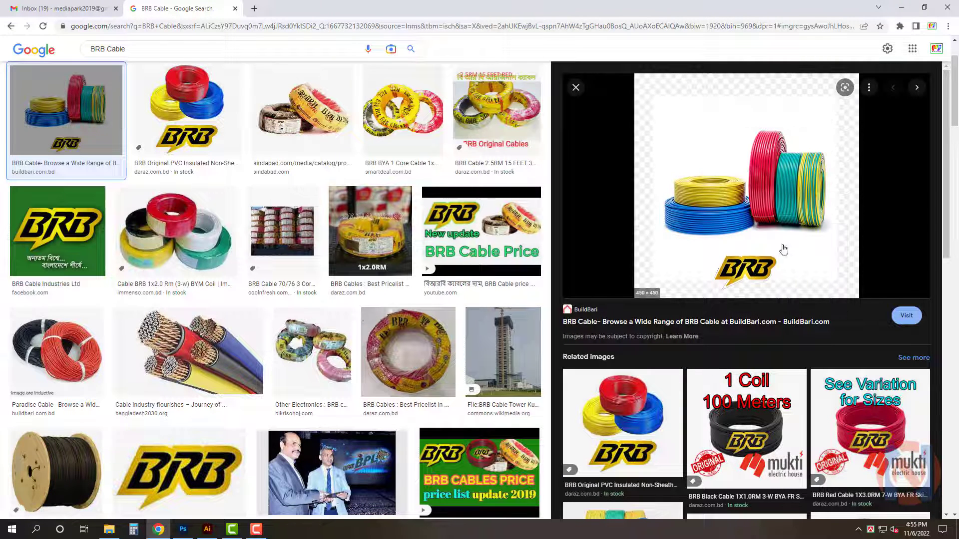
Paste the copied cable image onto the signboard and delete it
click(207, 530)
key(ctrl+v)
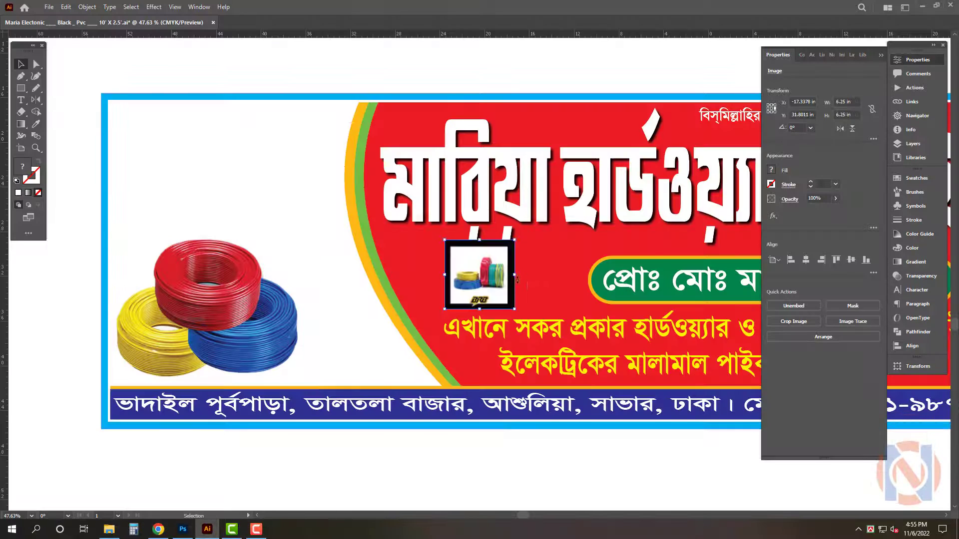
drag(495, 277, 201, 176)
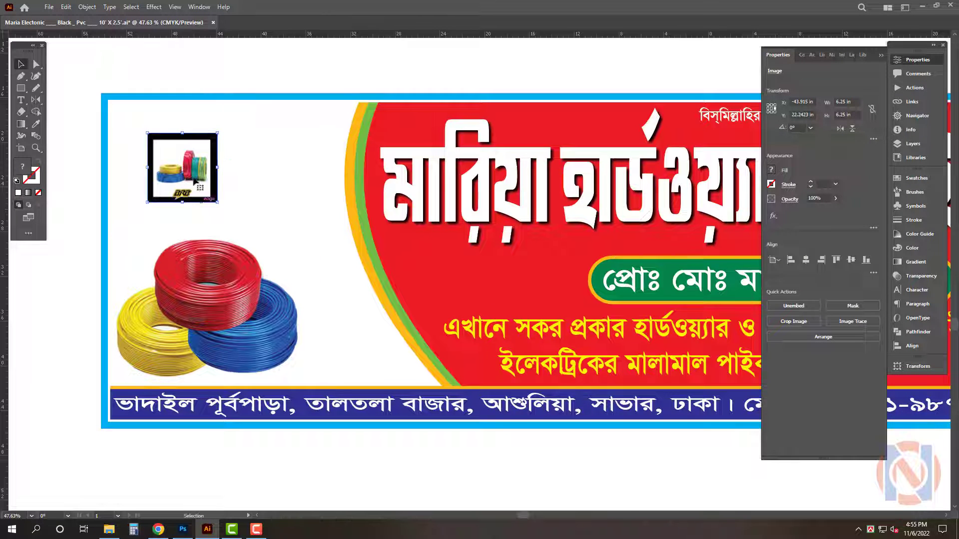
key(Delete)
key(Tab)
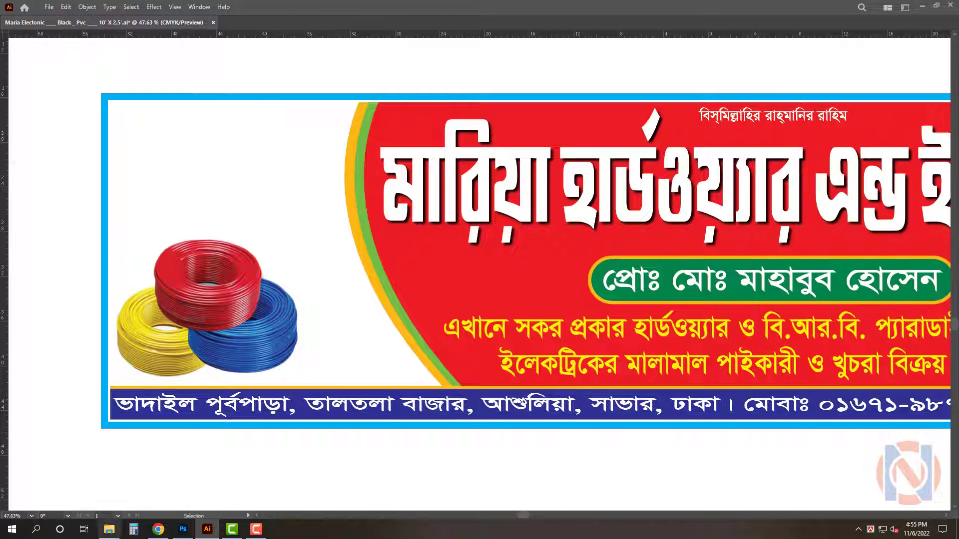
Browse the BRB Cable image results and their related images for a suitable cable picture
click(109, 529)
click(159, 530)
click(188, 352)
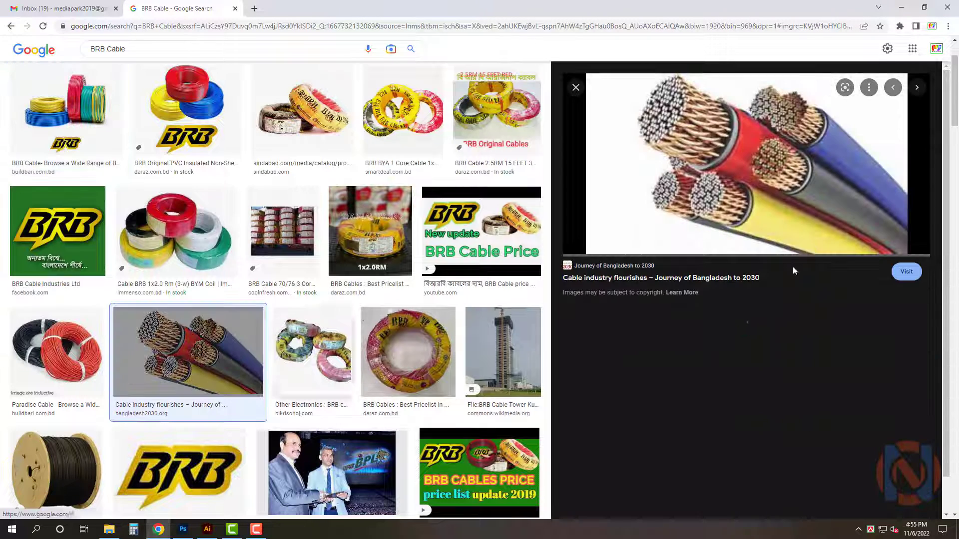
scroll(805, 160, down, 4)
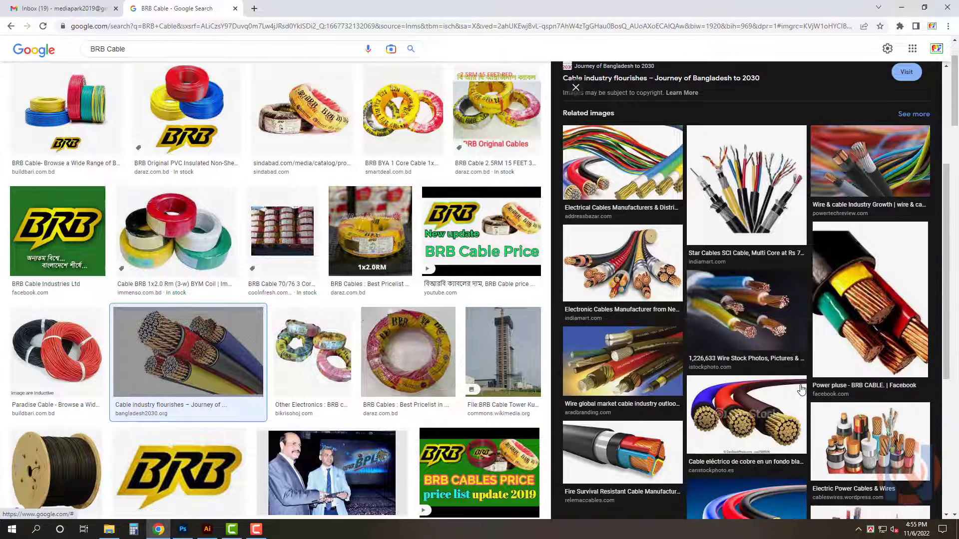
scroll(801, 389, down, 4)
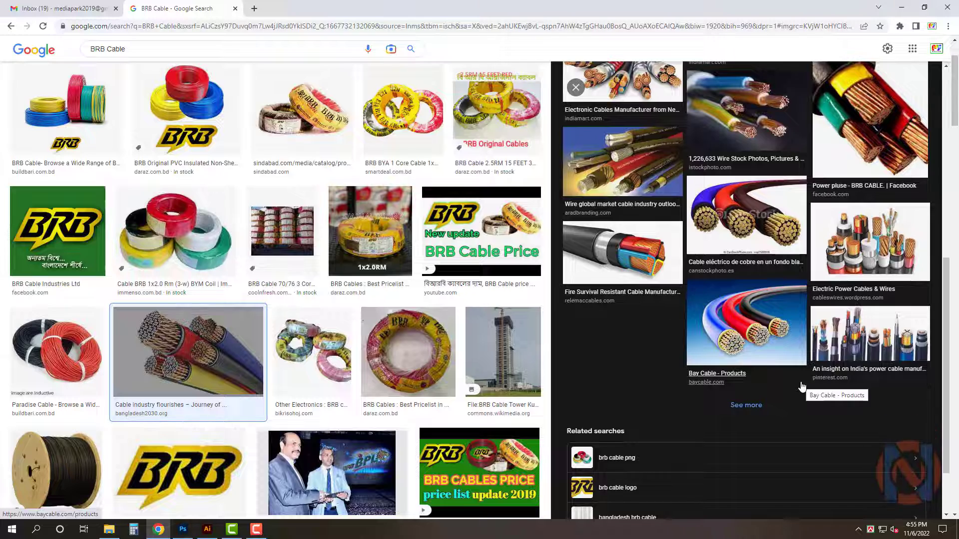
scroll(801, 385, up, 8)
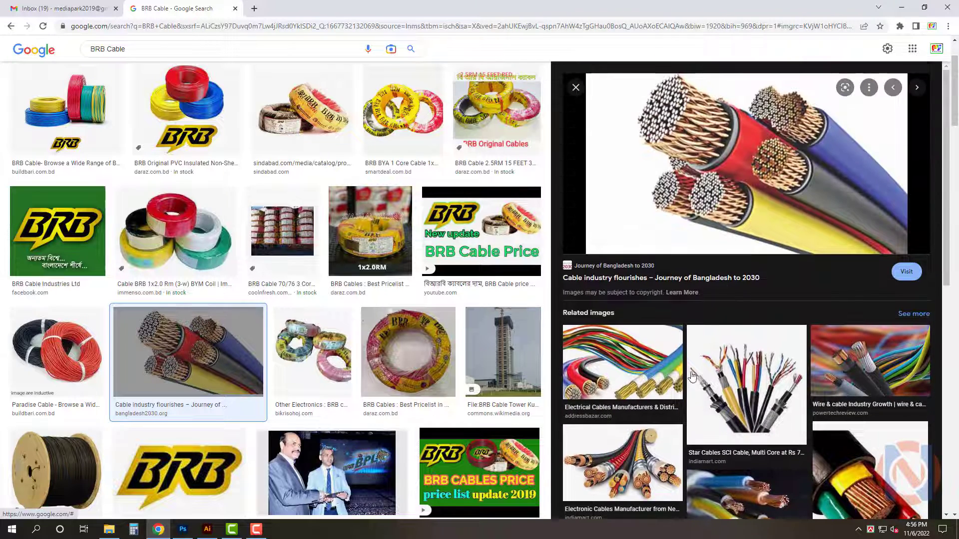
click(636, 364)
scroll(783, 418, down, 4)
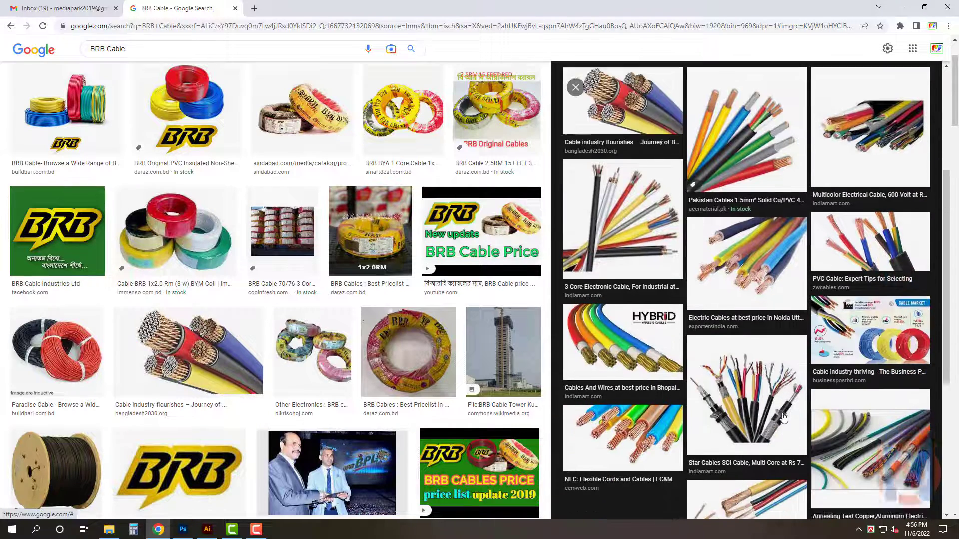
scroll(783, 418, down, 2)
Open the NEC flexible cords image of multicoloured wires and copy it
click(629, 335)
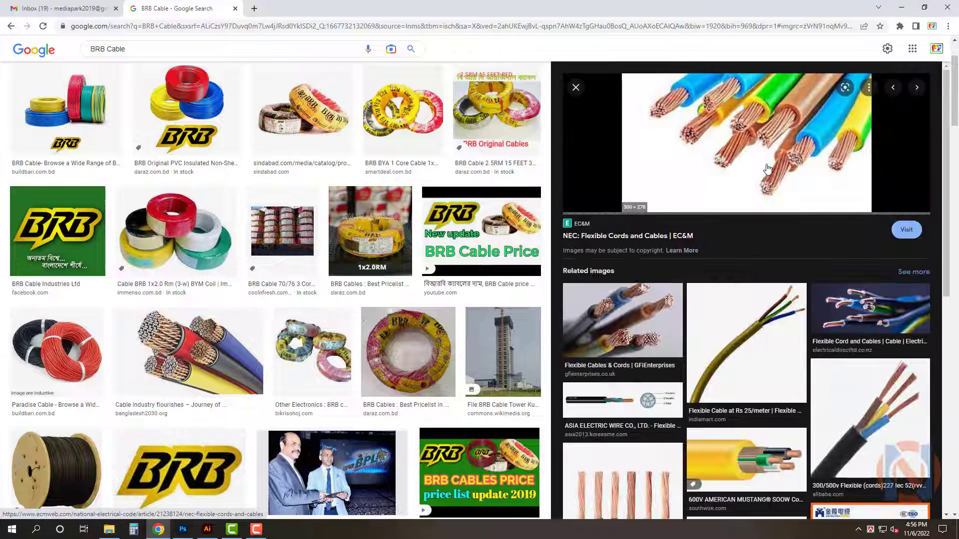
right_click(795, 125)
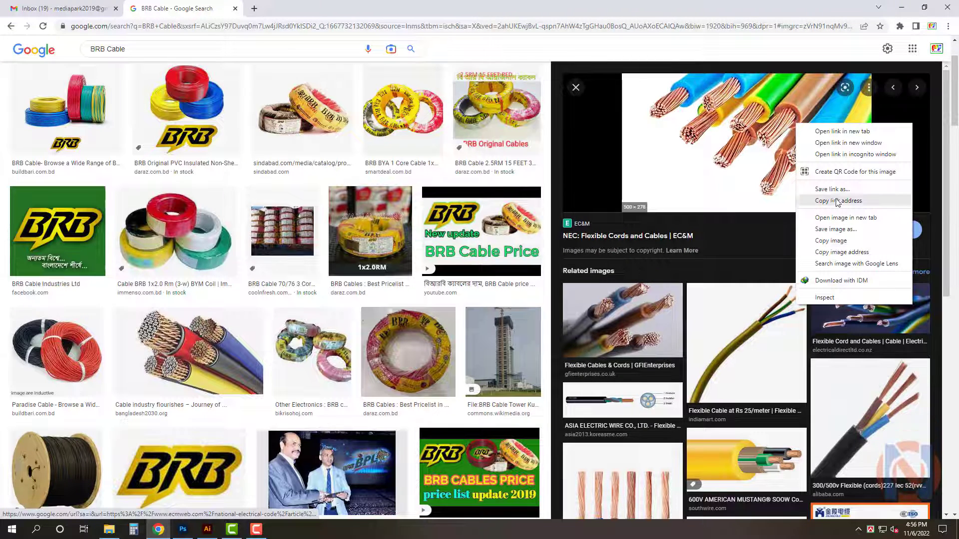
click(844, 241)
Paste the flexible cords image into the signboard, move it to the left panel's top-left corner and enlarge it
click(208, 530)
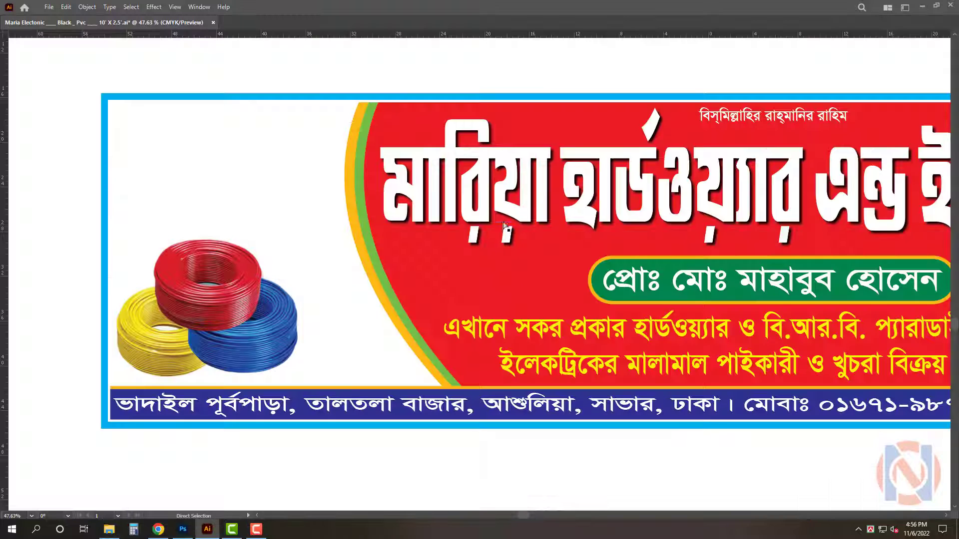
key(ctrl+v)
drag(456, 270, 126, 118)
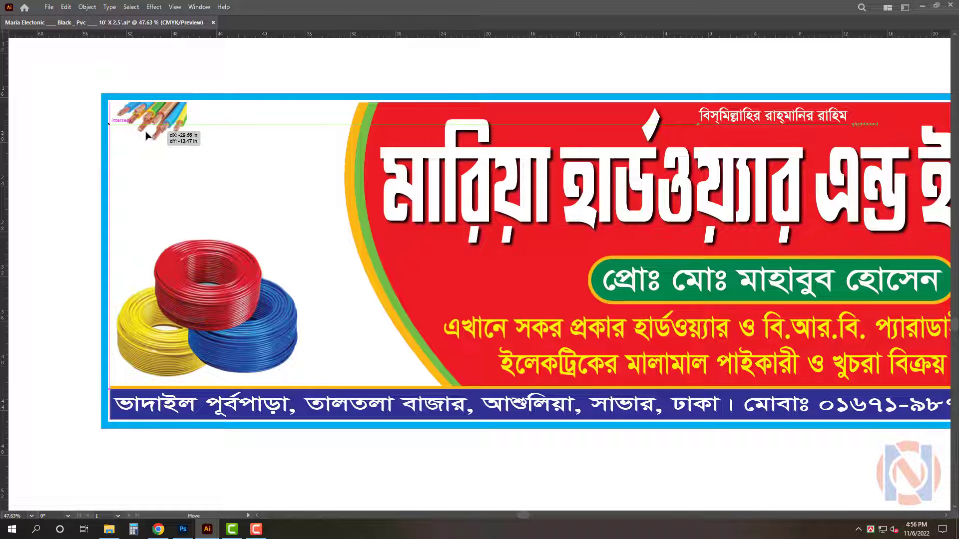
drag(189, 145, 400, 250)
click(353, 306)
click(364, 115)
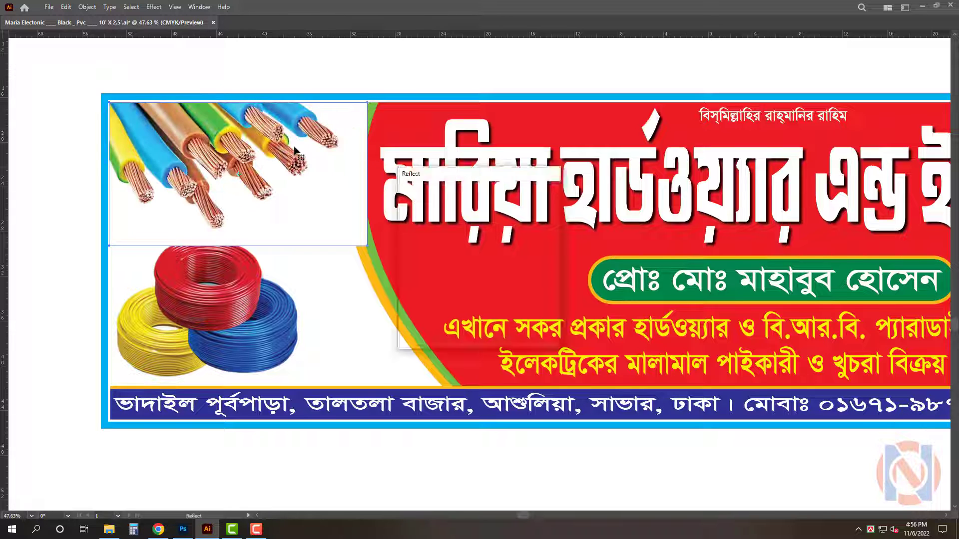
drag(252, 147, 276, 154)
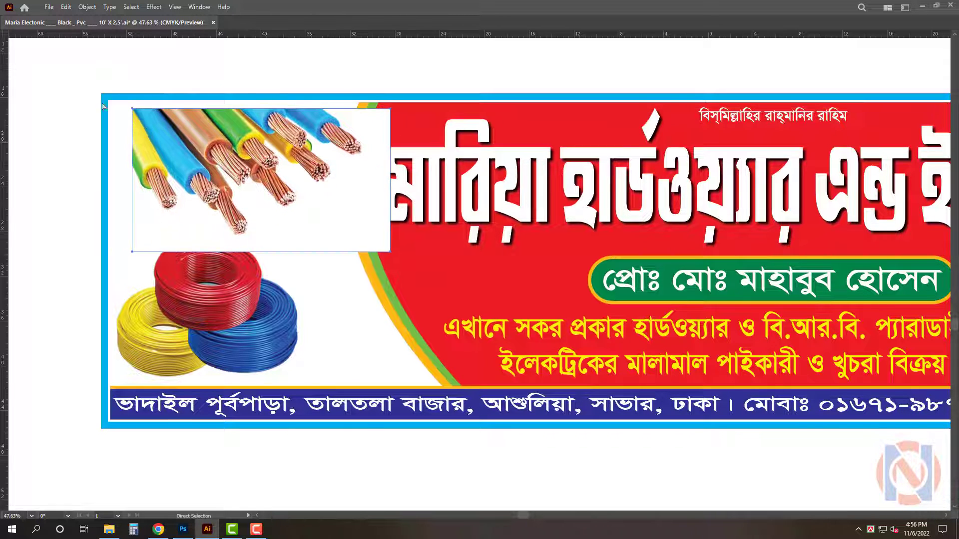
key(ctrl+z)
Nudge the flexible cords image against the blue border and adjust the wire coil image's position in the left panel
scroll(73, 80, up, 4)
drag(182, 160, 205, 159)
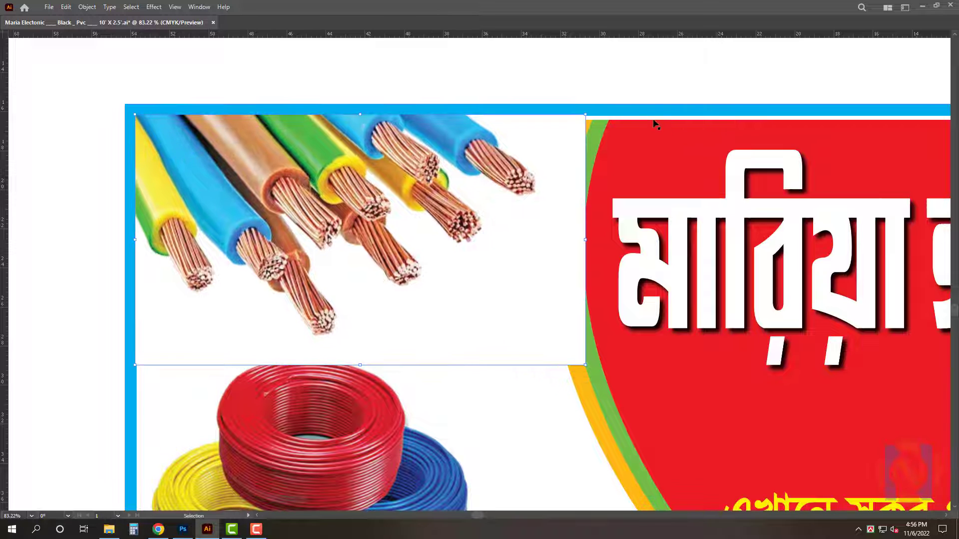
click(658, 113)
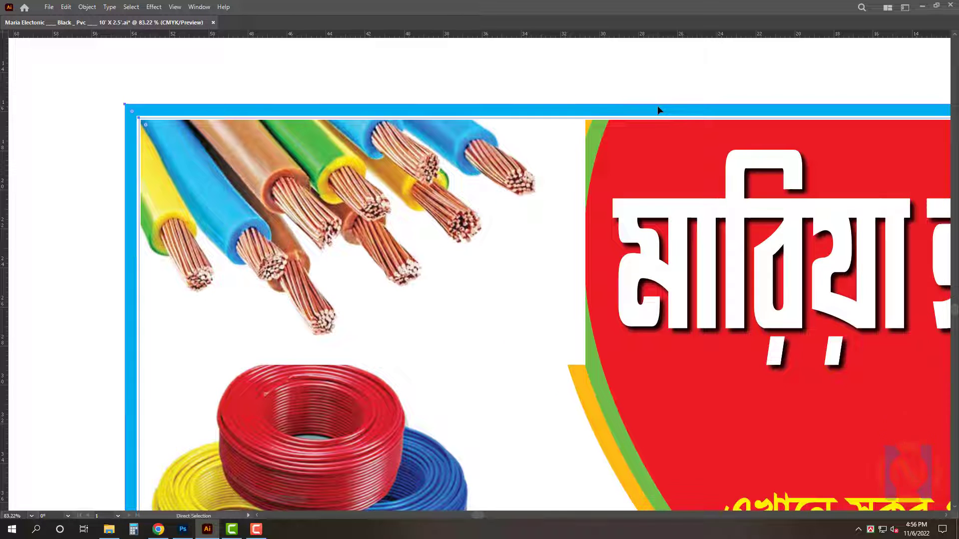
scroll(657, 108, down, 4)
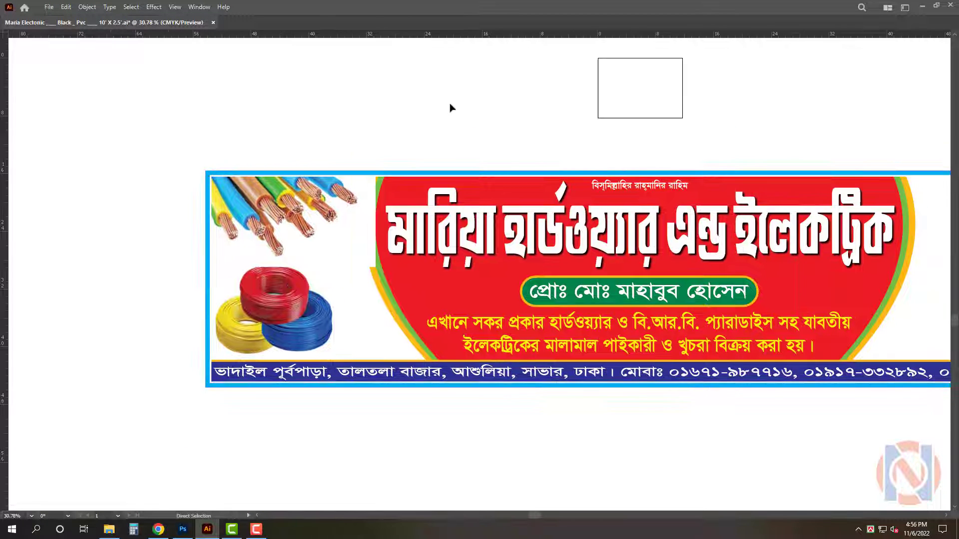
scroll(320, 204, up, 2)
drag(370, 273, 383, 274)
click(281, 335)
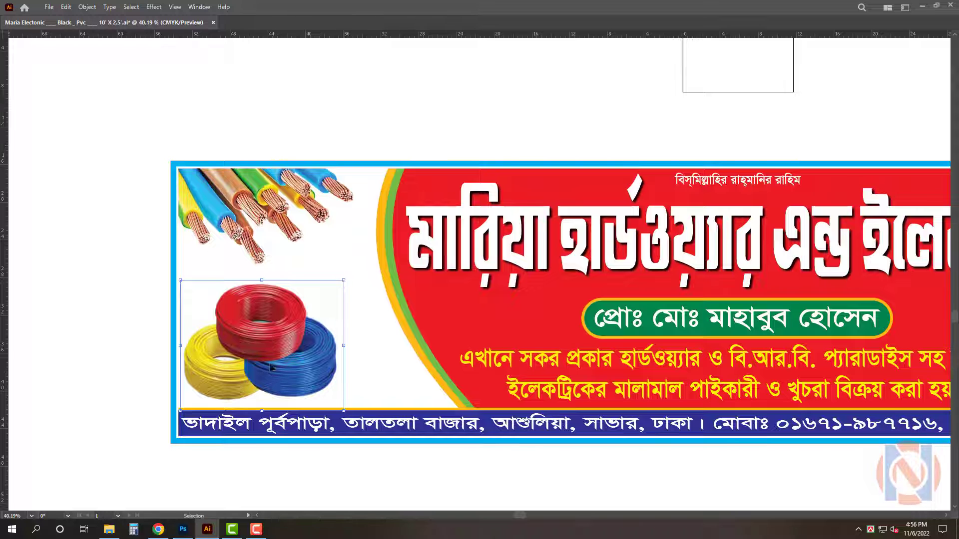
Place the pngwing.com 01 orange pipe coil and pngwing.com pipe bundle images into the left panel and resize the bundle
click(109, 529)
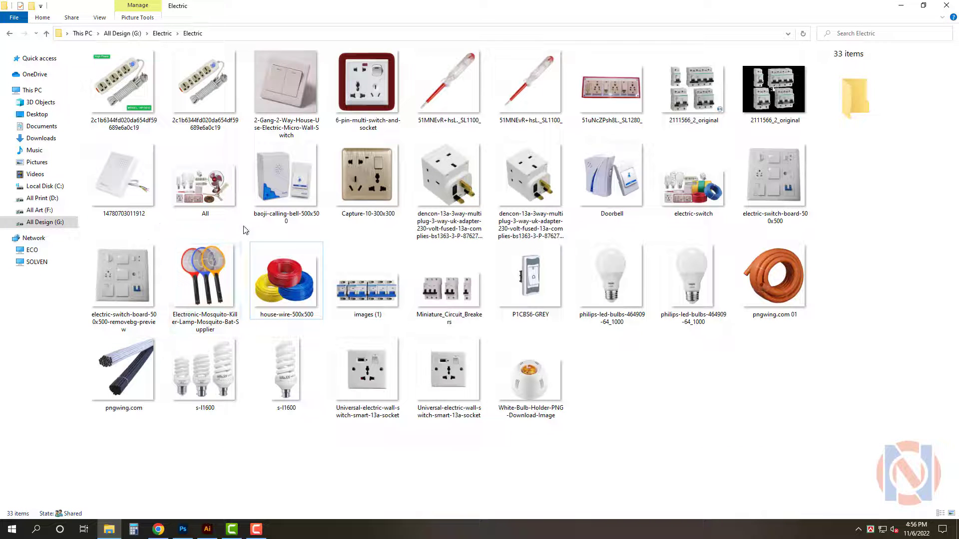
drag(774, 277, 346, 290)
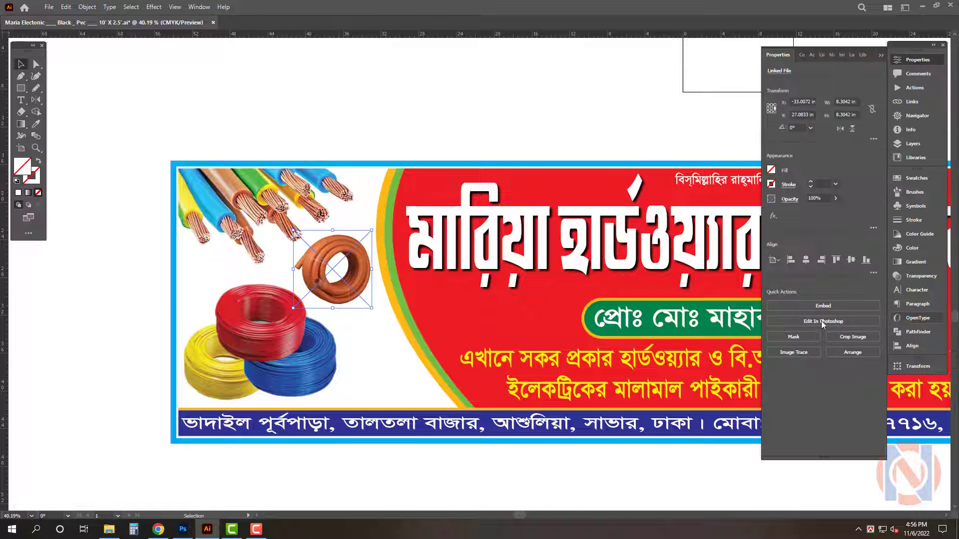
click(109, 528)
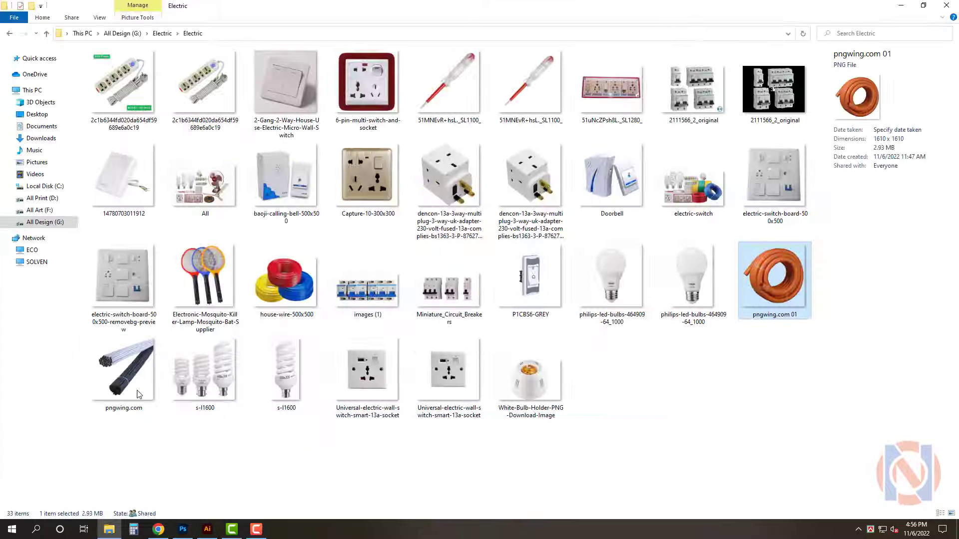
drag(124, 369, 386, 391)
drag(399, 342, 447, 287)
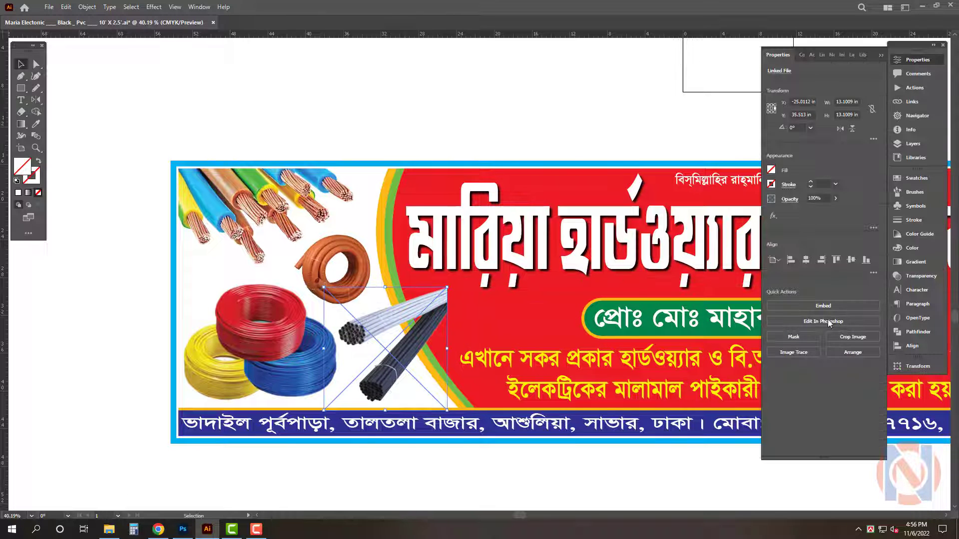
Select the left panel artwork group and ungroup it
scroll(420, 334, up, 2)
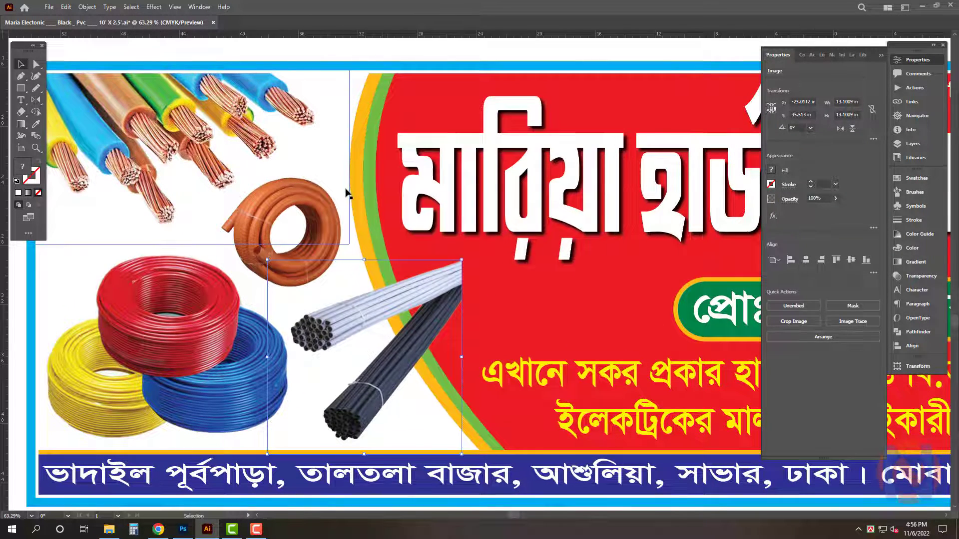
click(363, 258)
key(Tab)
right_click(363, 199)
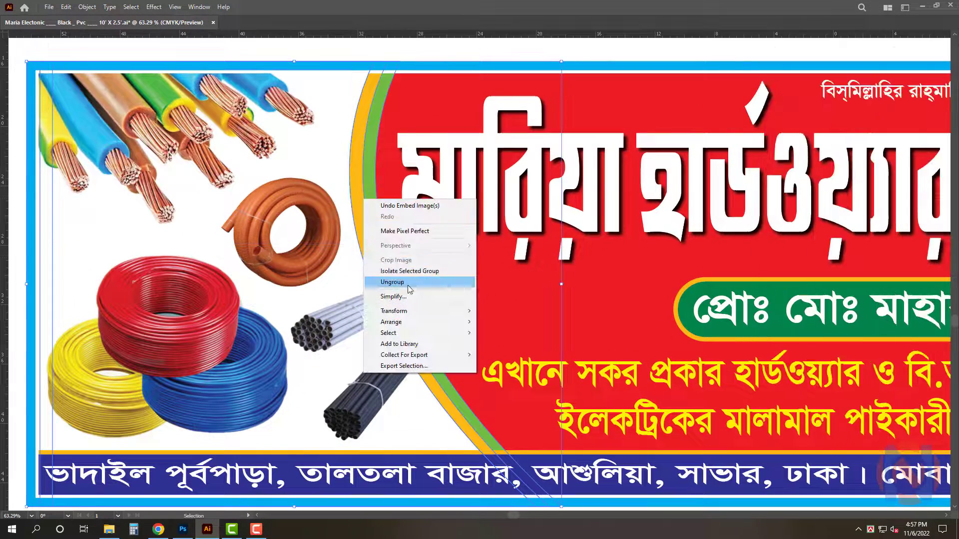
click(409, 285)
Bring the left panel shape to the front and make a clipping mask so the product images stay inside it
scroll(409, 285, down, 2)
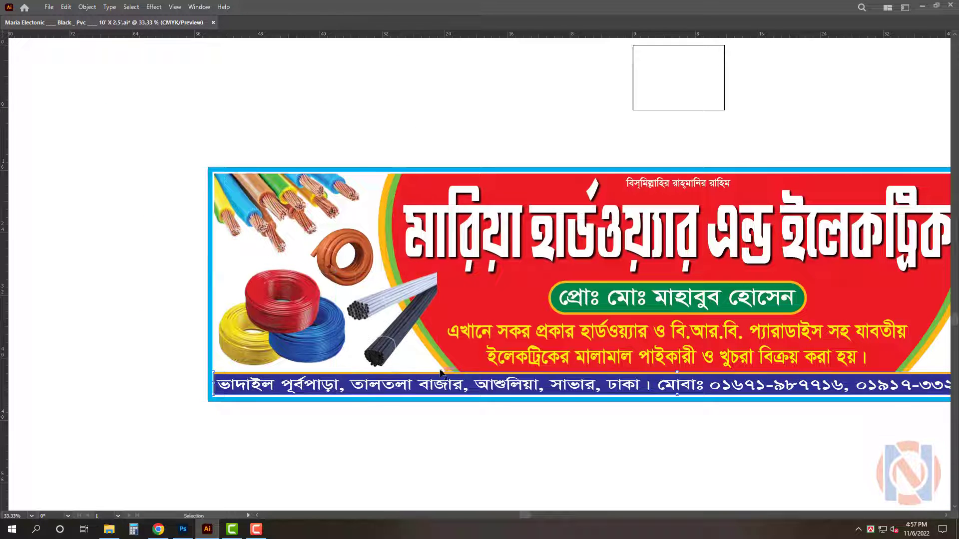
drag(440, 371, 468, 372)
key(a)
key(ctrl+z)
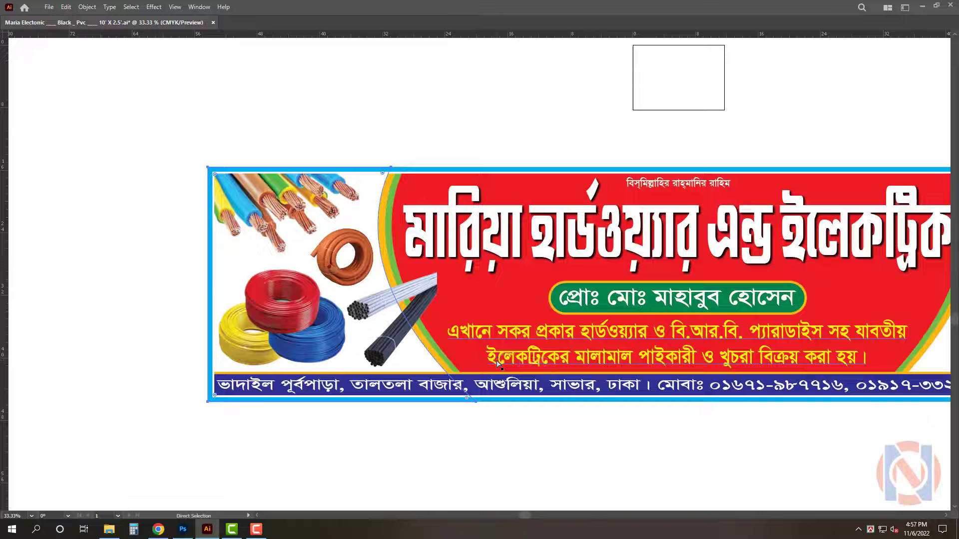
key(ctrl+shift+])
key(ctrl+7)
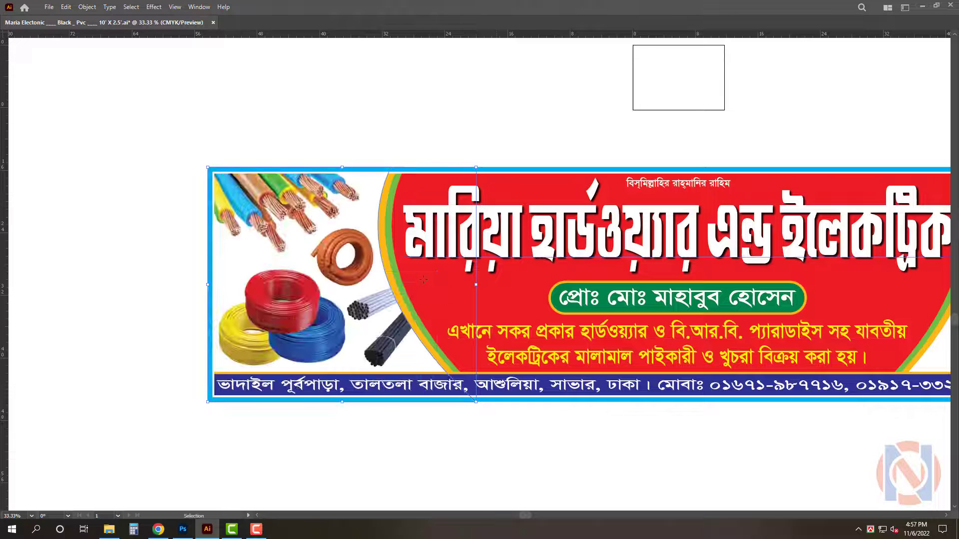
Place the 2c1b6344 power strip image in the right panel, resize it and embed it
click(509, 152)
drag(510, 152, 484, 152)
drag(930, 257, 624, 296)
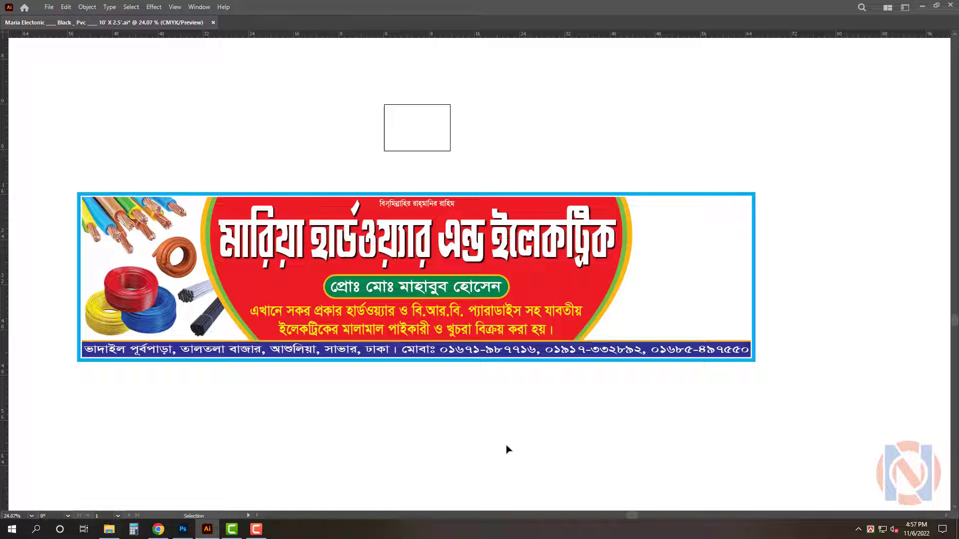
click(120, 531)
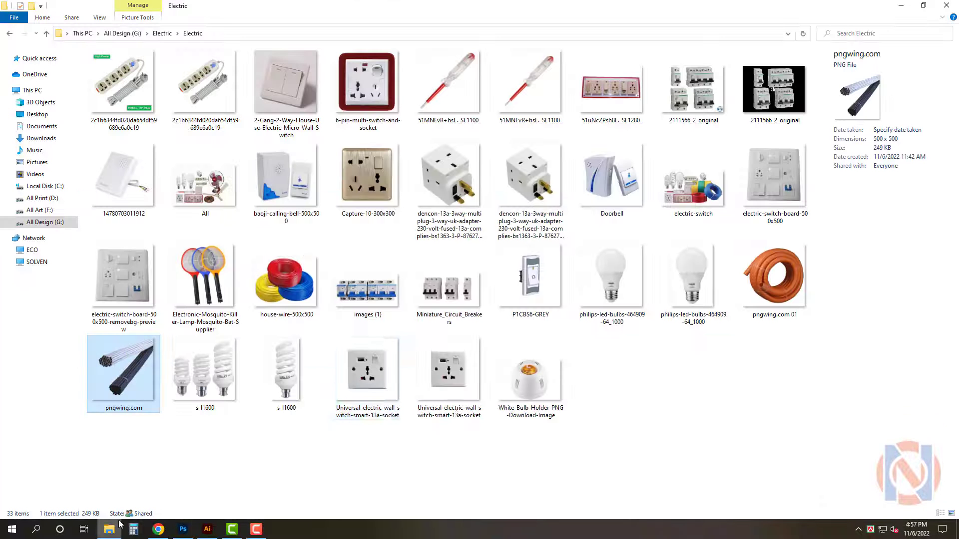
drag(215, 87, 678, 244)
scroll(742, 223, up, 8)
drag(601, 319, 627, 293)
key(Tab)
drag(722, 222, 772, 262)
click(833, 305)
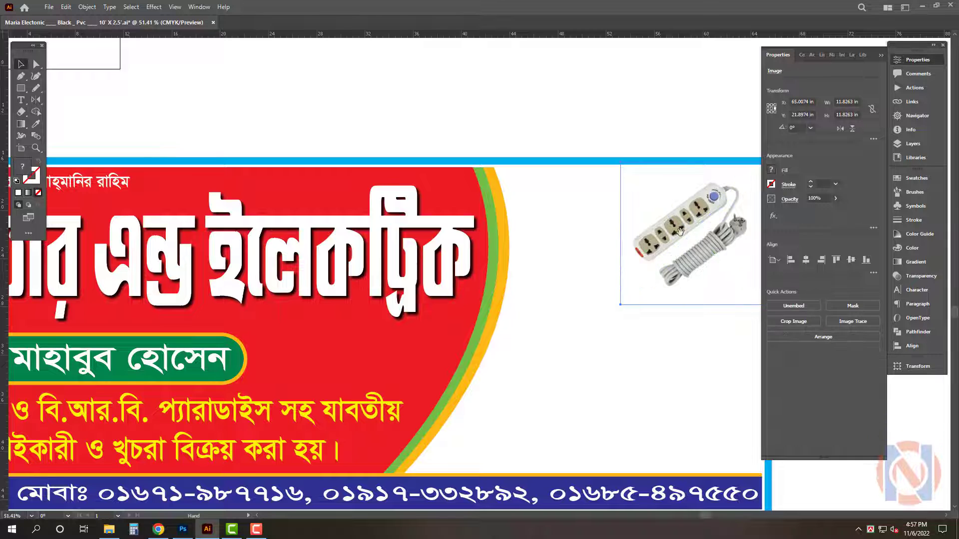
Crop the power strip image and fit it into the right panel's top corner
drag(691, 233, 587, 213)
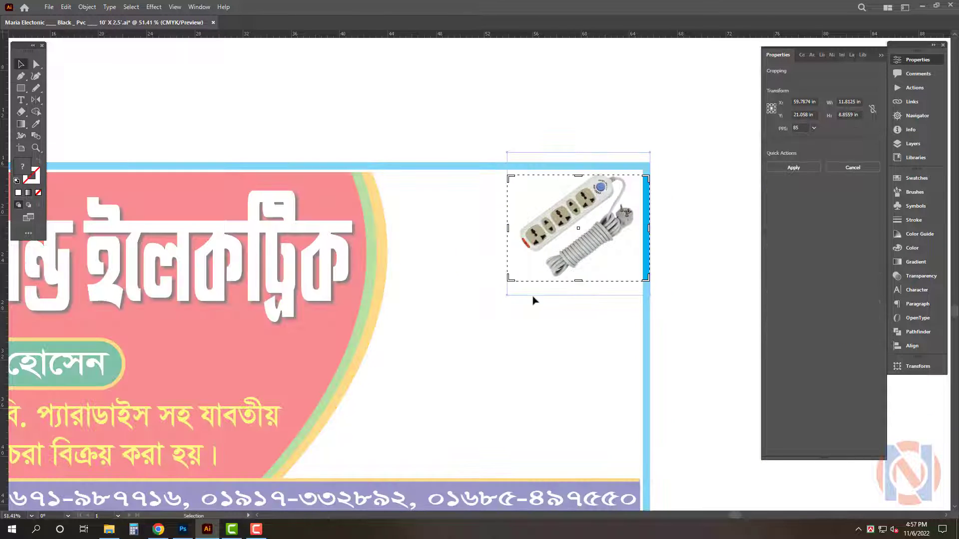
drag(598, 214, 599, 206)
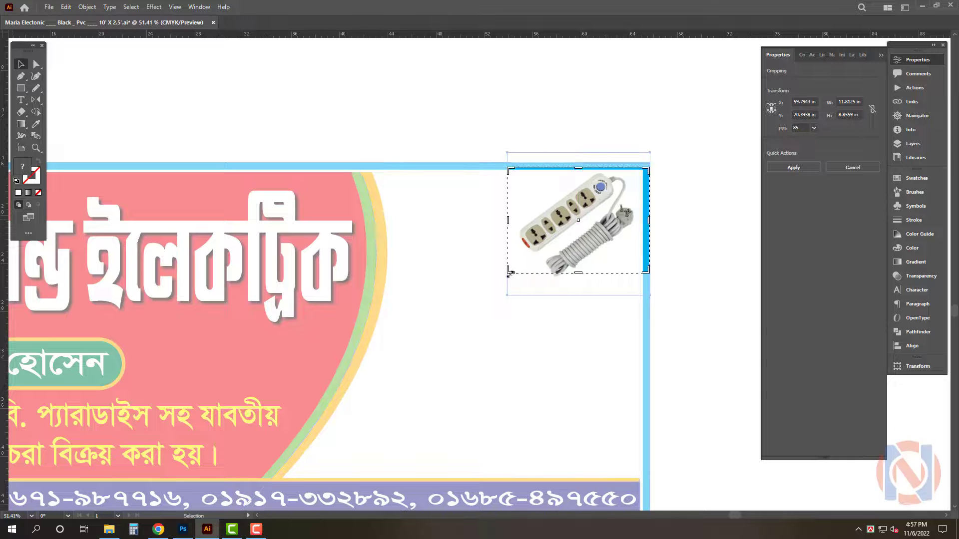
key(Return)
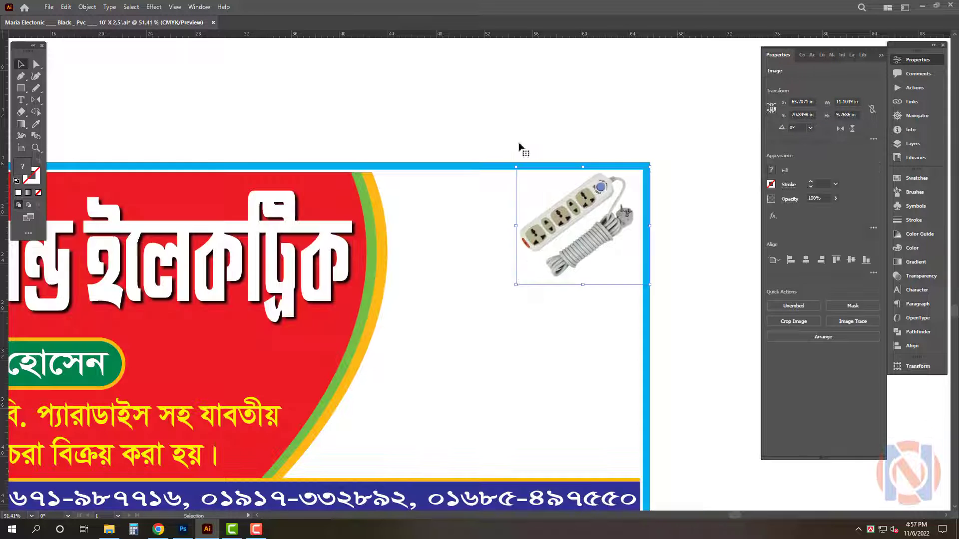
Scale the power strip image down in the top-right corner of the signboard
click(549, 123)
key(Tab)
drag(552, 122, 420, 200)
drag(419, 200, 588, 152)
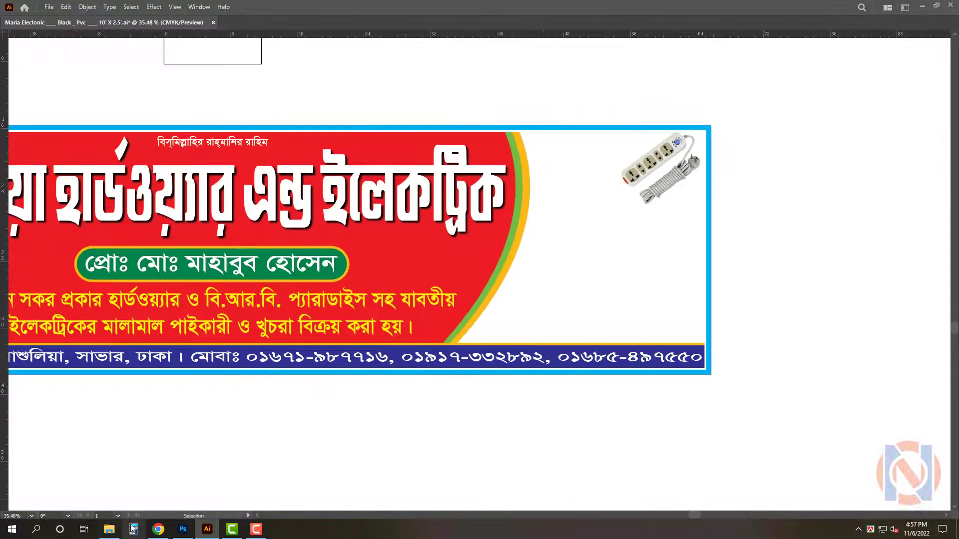
Place the dencon 3-way plug adapter image beside the power strip in the right panel, embed it and resize it
click(109, 529)
click(511, 454)
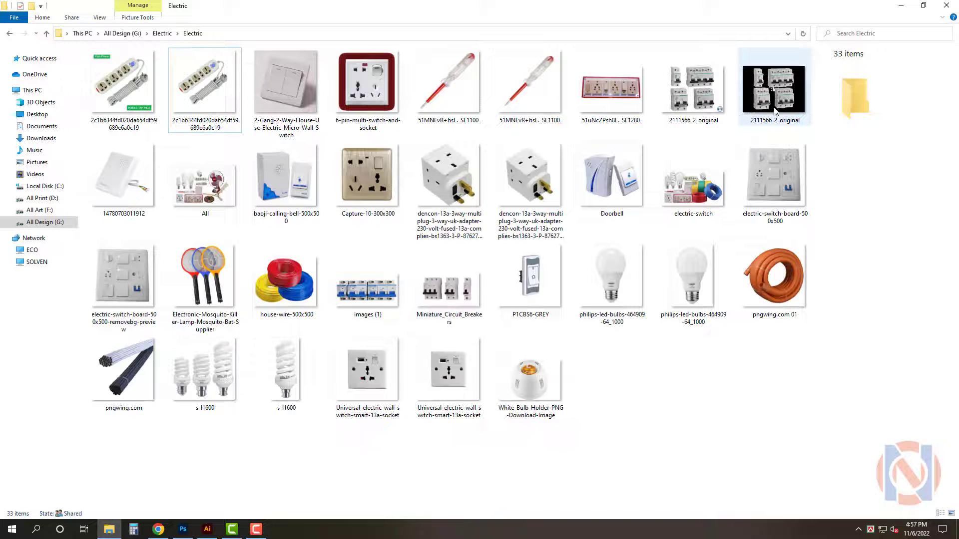
click(123, 177)
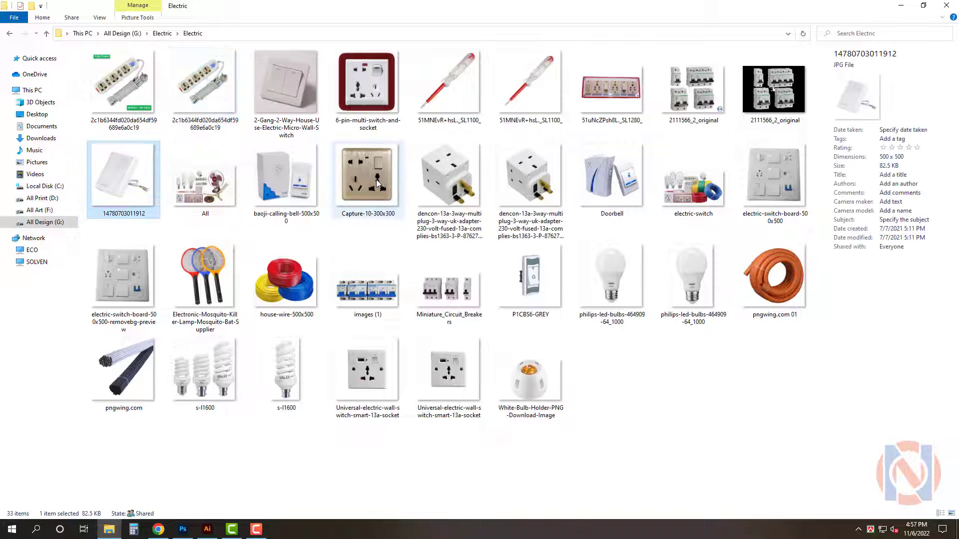
click(378, 184)
drag(530, 180, 560, 188)
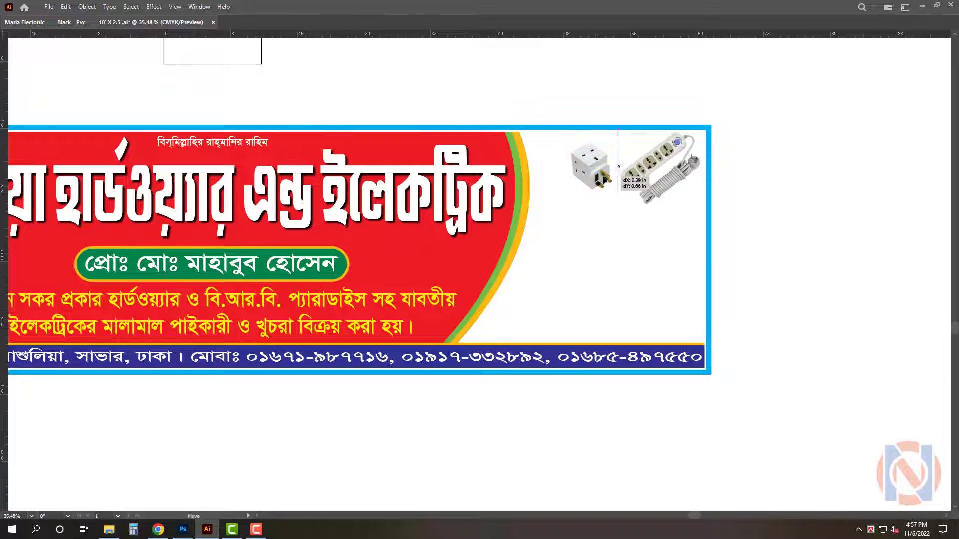
drag(618, 166, 619, 167)
click(832, 304)
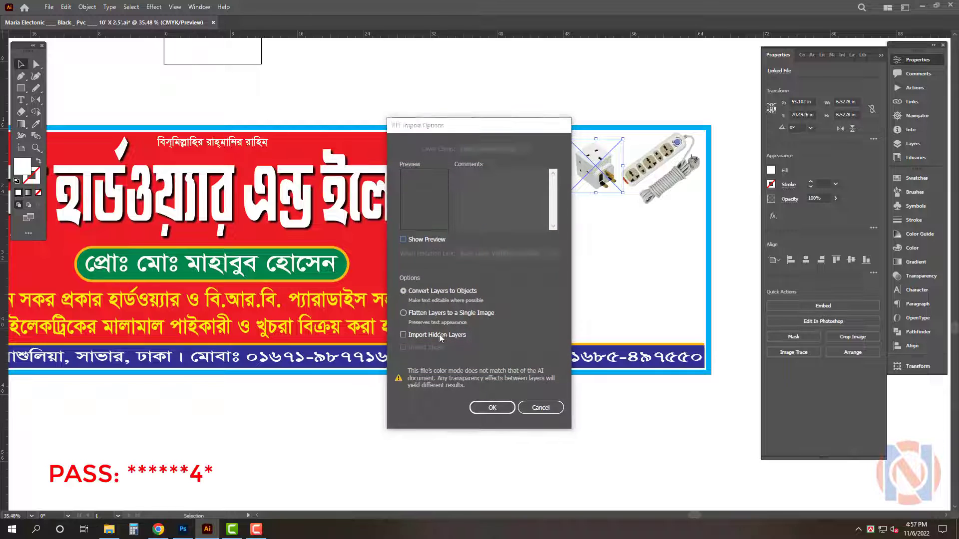
click(496, 407)
shift+click(641, 184)
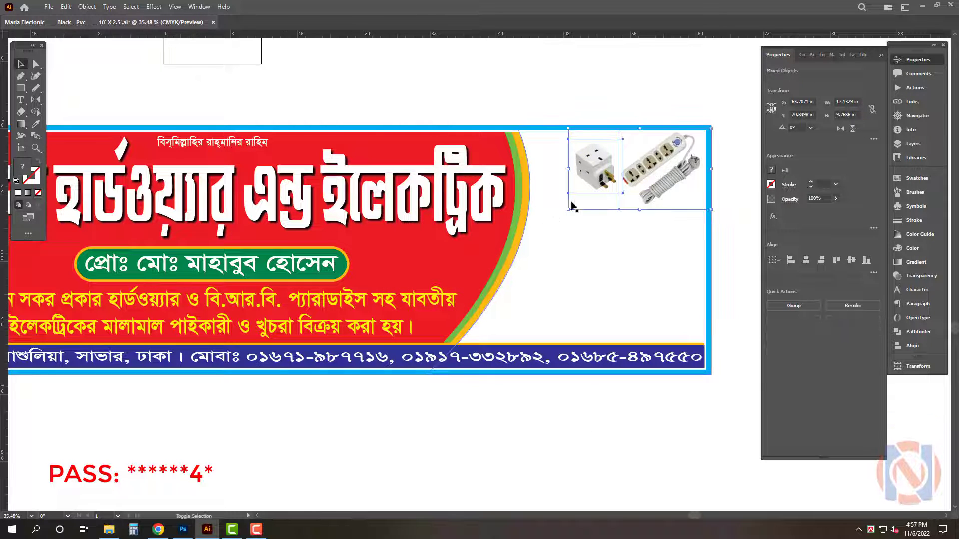
drag(567, 211, 535, 240)
click(181, 401)
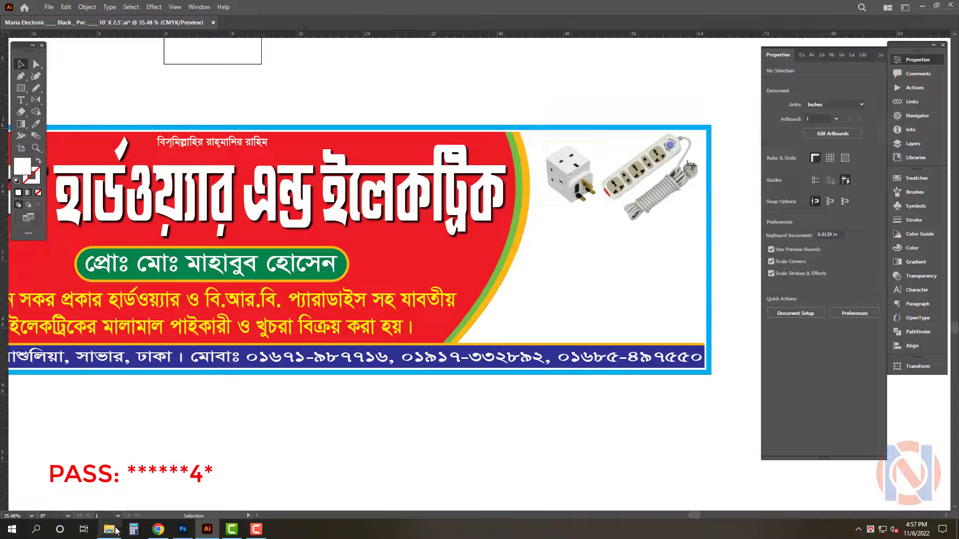
Place the images (1) circuit breaker picture and move it to the lower part of the right panel
click(111, 529)
click(740, 399)
drag(367, 289, 660, 280)
drag(616, 316, 670, 320)
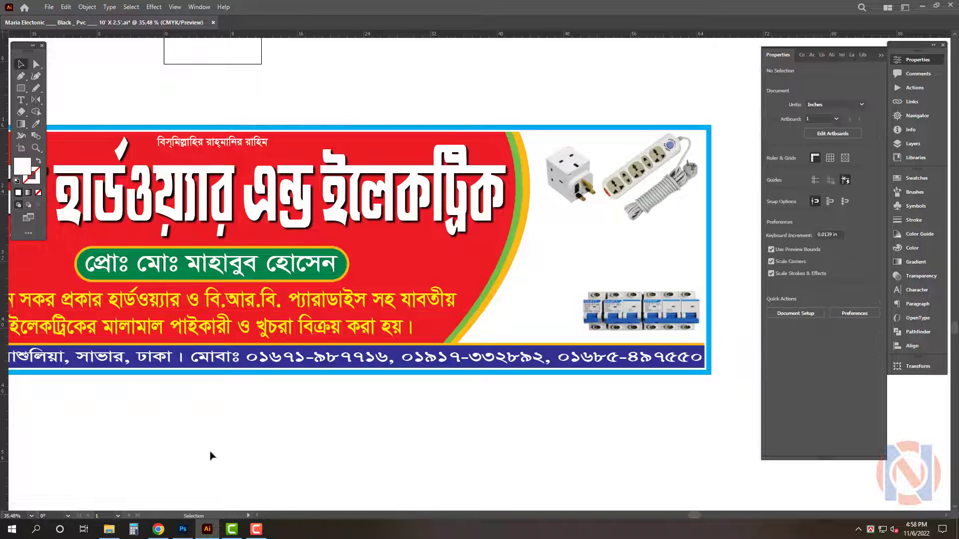
Place the Miniature_Circuit_Breakers image above the breaker strip in the right panel
click(109, 529)
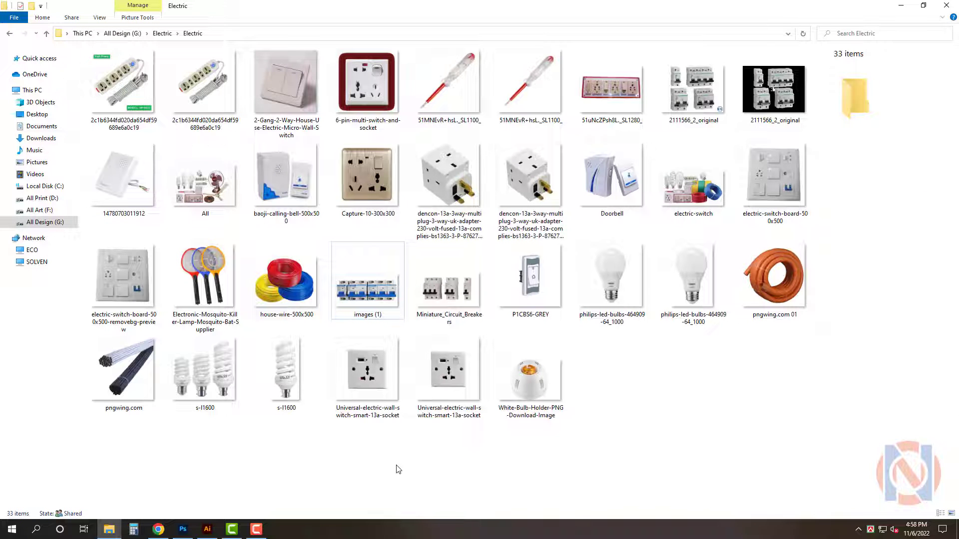
click(625, 205)
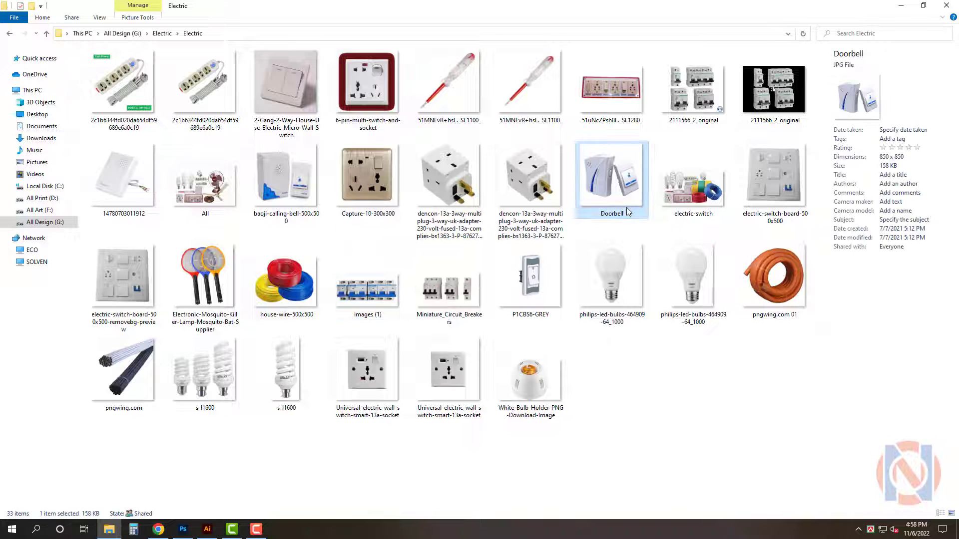
click(771, 188)
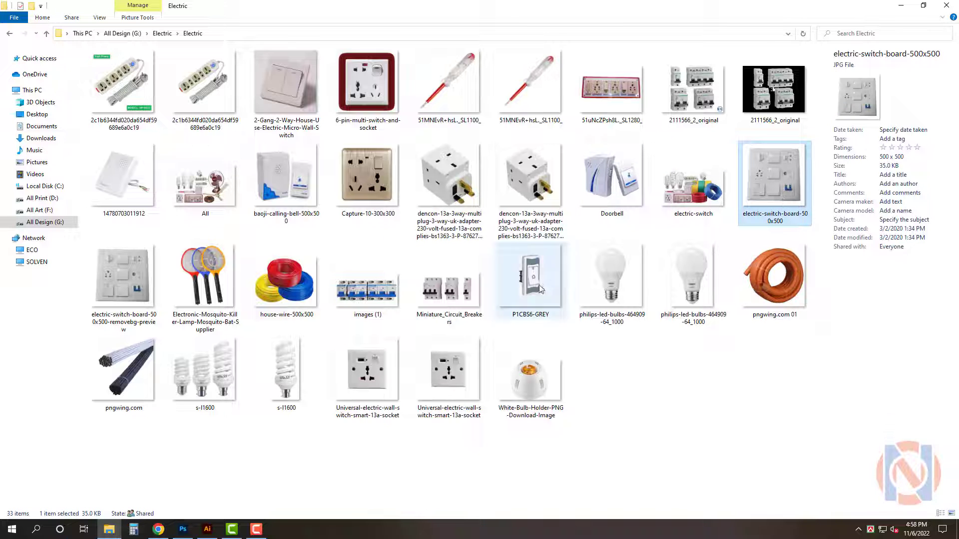
drag(483, 312, 652, 272)
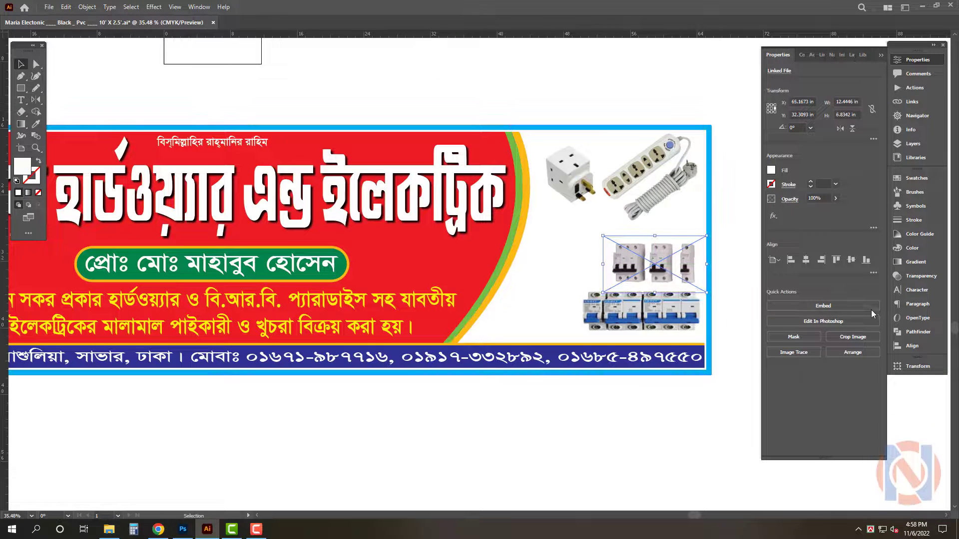
click(165, 489)
Place the Universal-electric-wall-socket image beside the breakers, resize it and embed it
click(109, 529)
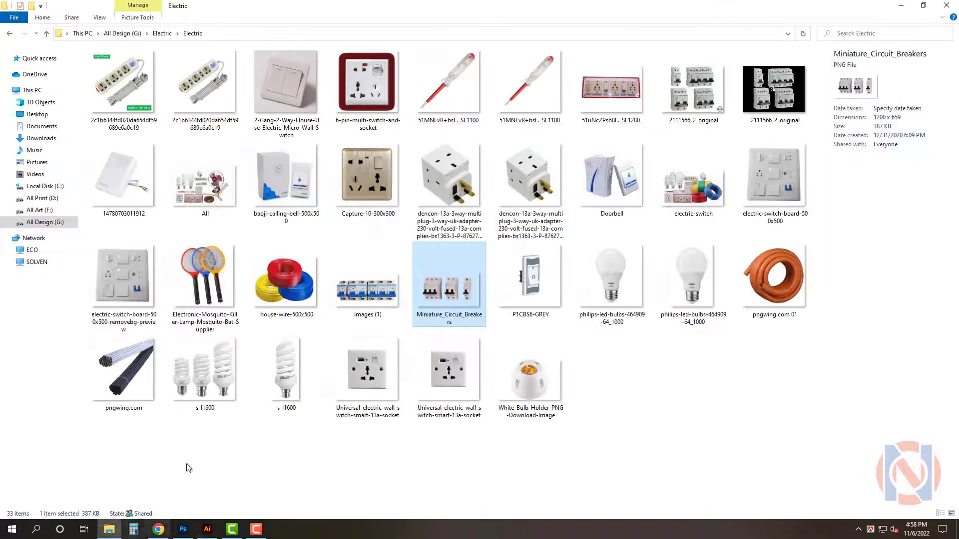
drag(465, 389, 578, 268)
drag(563, 323, 548, 310)
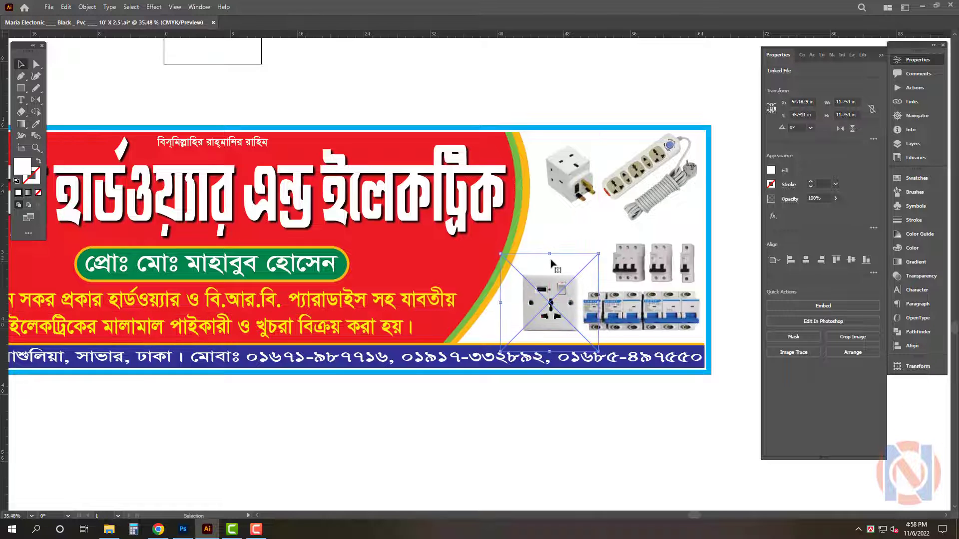
drag(551, 264, 551, 265)
drag(560, 300, 555, 299)
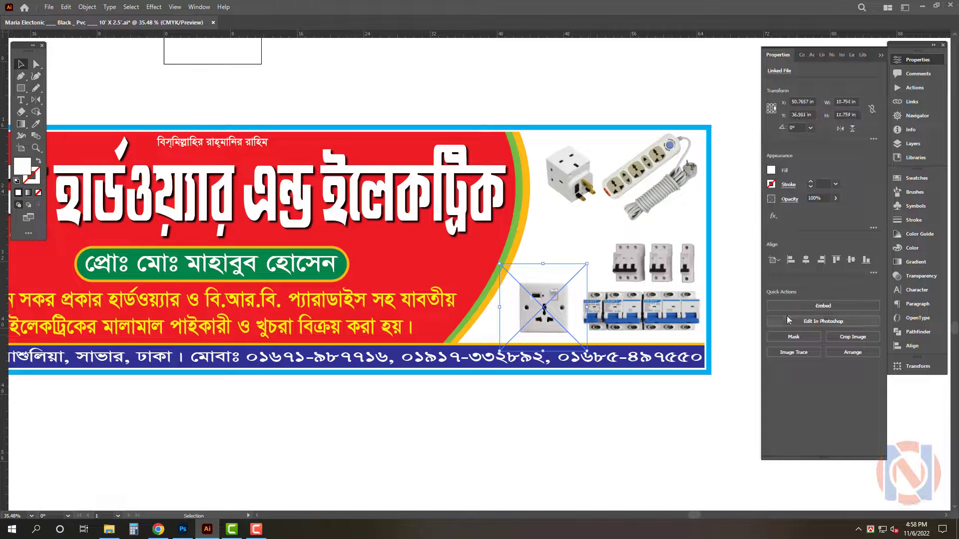
click(819, 309)
click(493, 407)
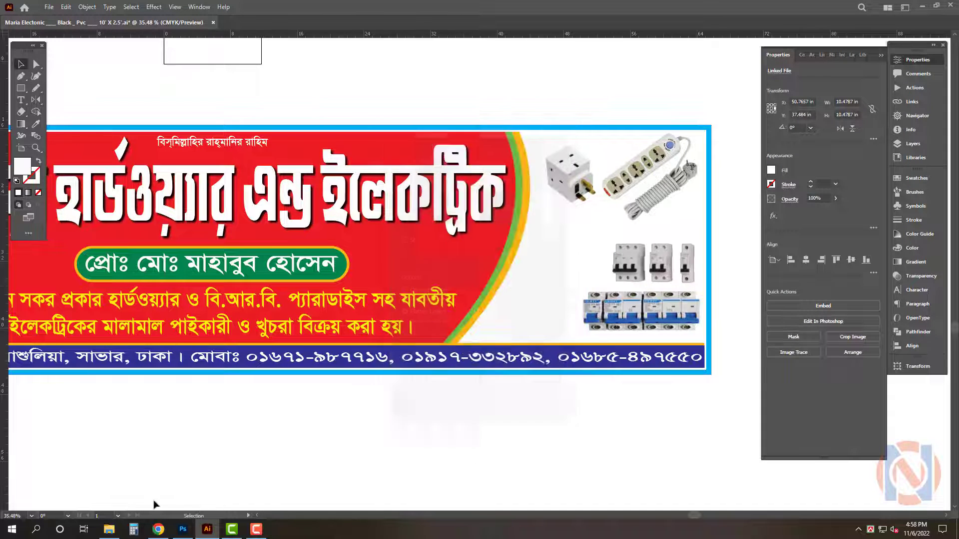
Place the Capture-10 gold wall socket image in the lower-left corner of the right panel and scale it with the breakers
click(109, 529)
drag(367, 175, 546, 267)
scroll(544, 339, up, 3)
drag(542, 333, 568, 317)
drag(569, 317, 423, 331)
shift+click(539, 307)
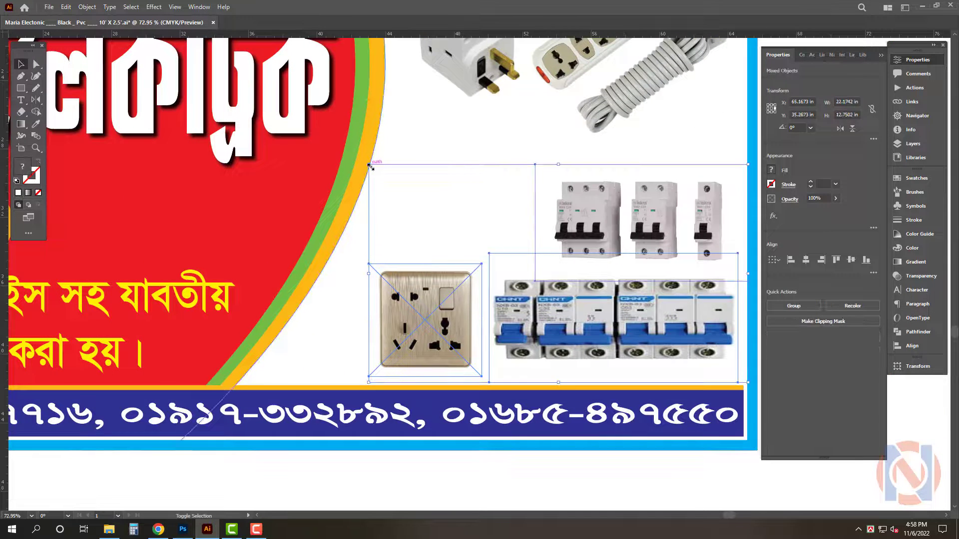
drag(370, 167, 346, 153)
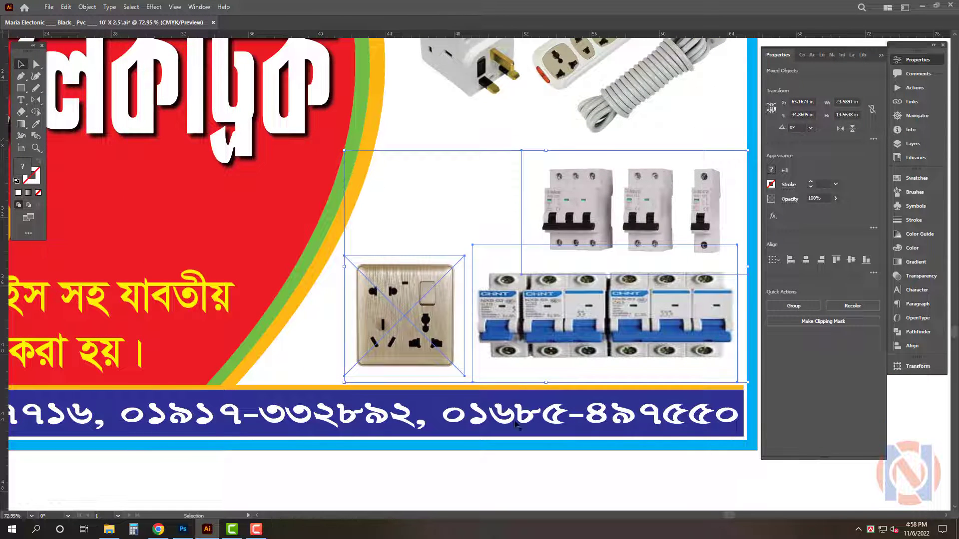
click(495, 472)
click(430, 326)
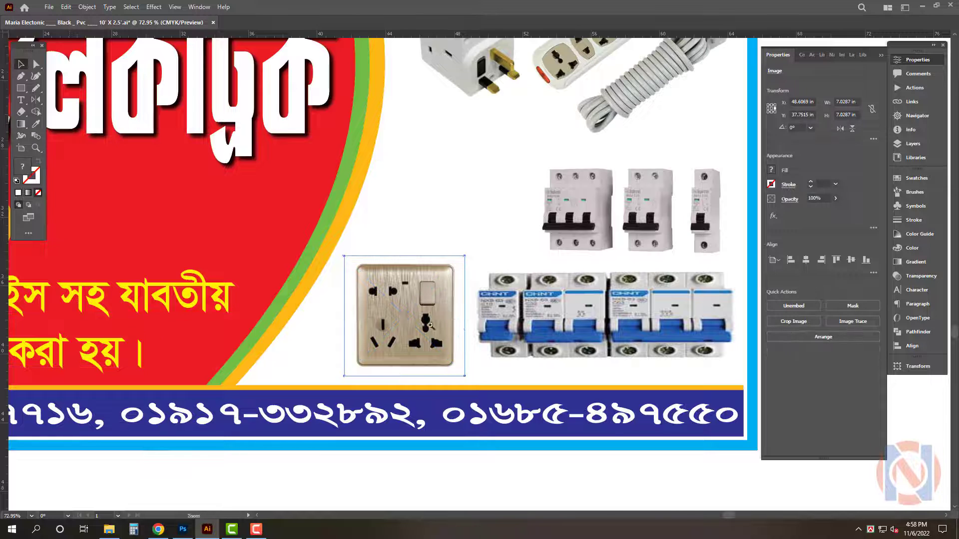
drag(430, 325, 371, 346)
drag(371, 347, 279, 371)
click(94, 474)
Place the red screwdriver tester image in the middle of the right panel and embed it
key(alt+Tab)
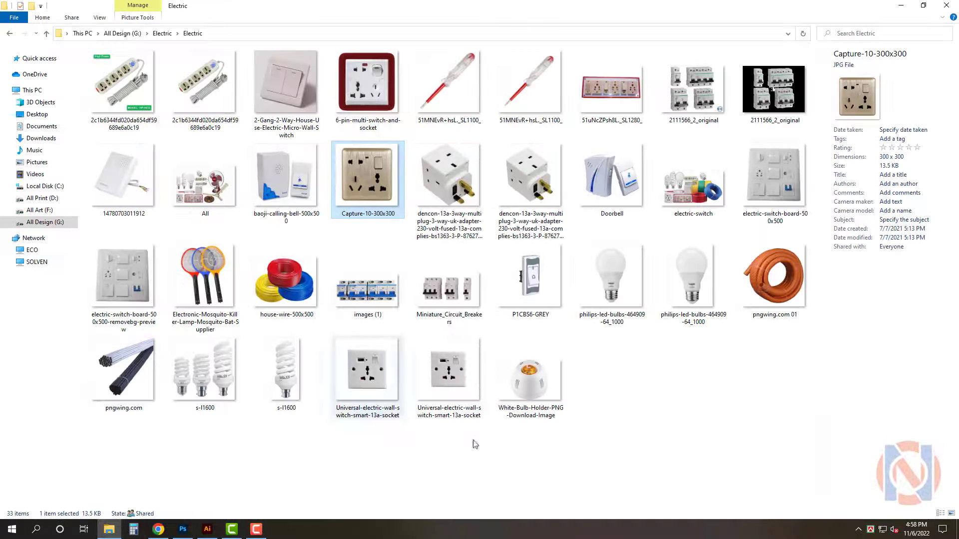
click(654, 437)
drag(548, 106, 422, 230)
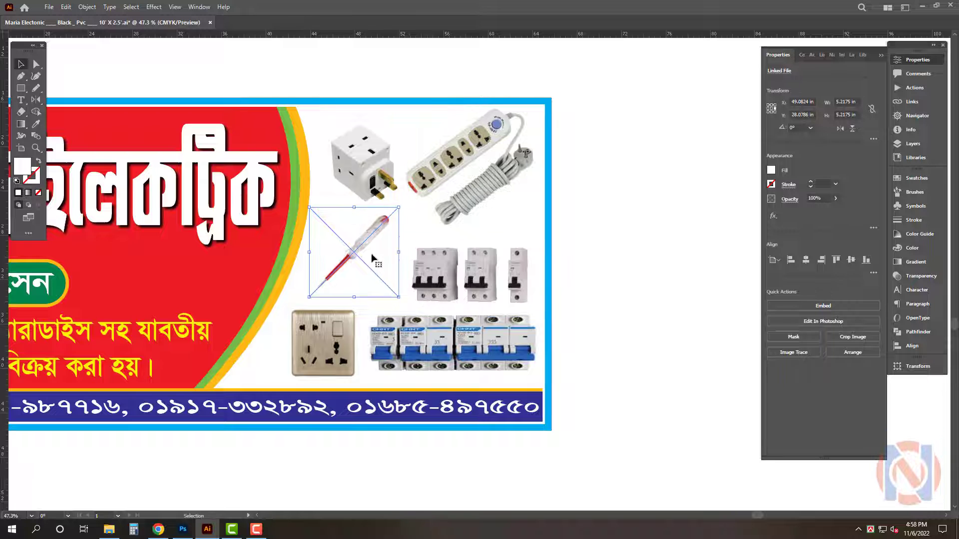
drag(352, 241, 355, 251)
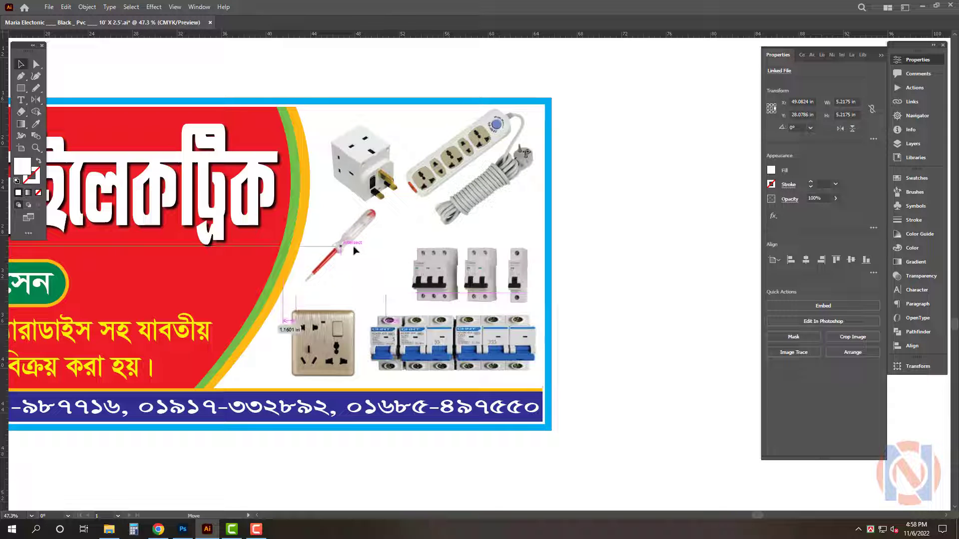
click(850, 306)
click(492, 408)
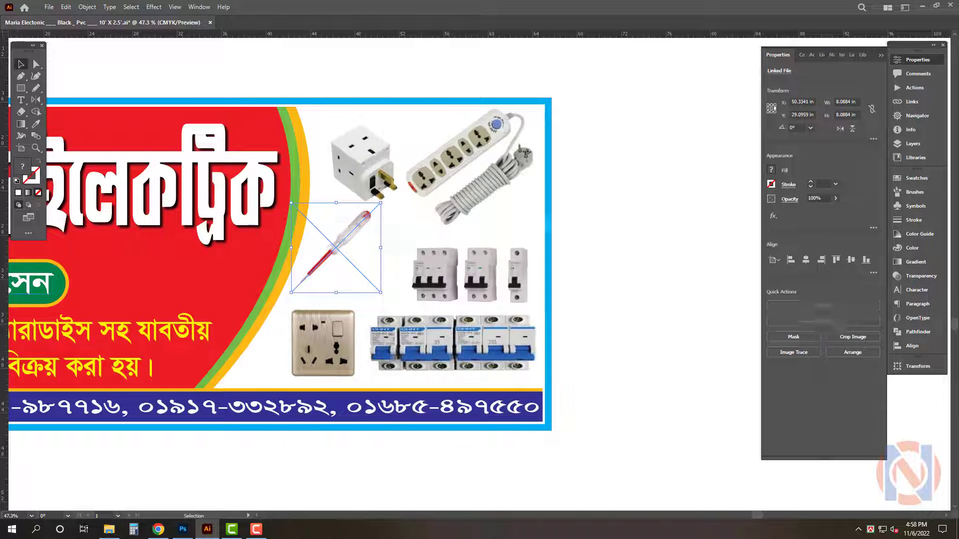
Place the White-Bulb-Holder image between the tester and the breakers in the right panel
click(109, 529)
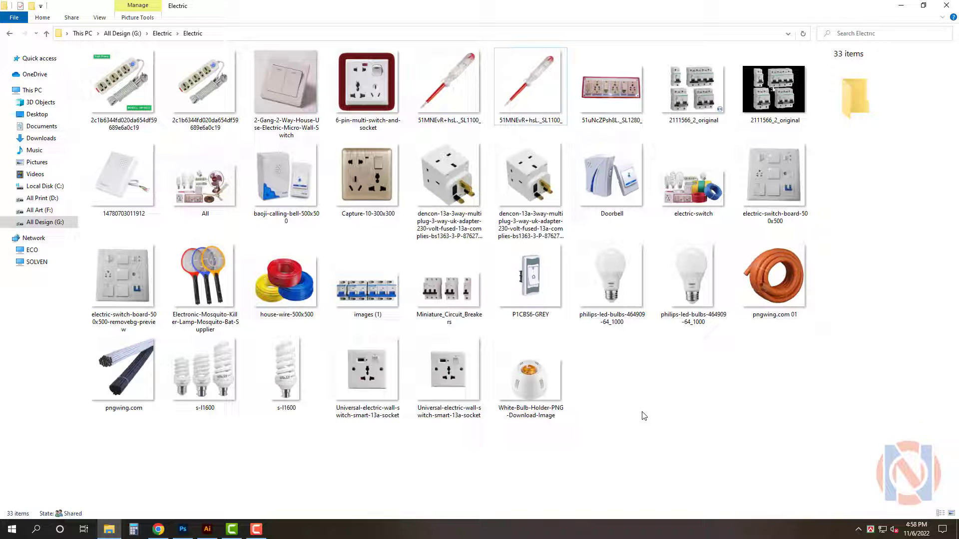
drag(530, 380, 369, 277)
drag(409, 251, 418, 241)
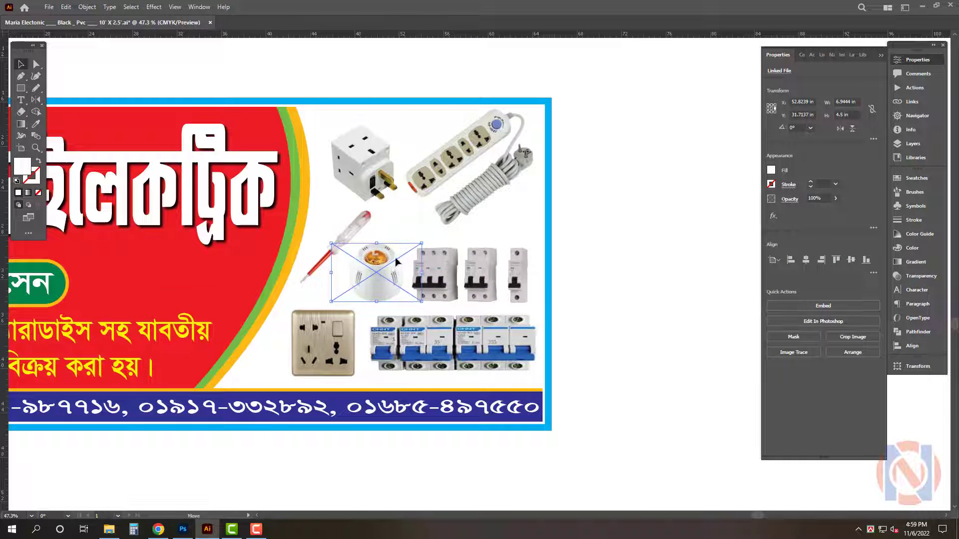
key(Tab)
key(z)
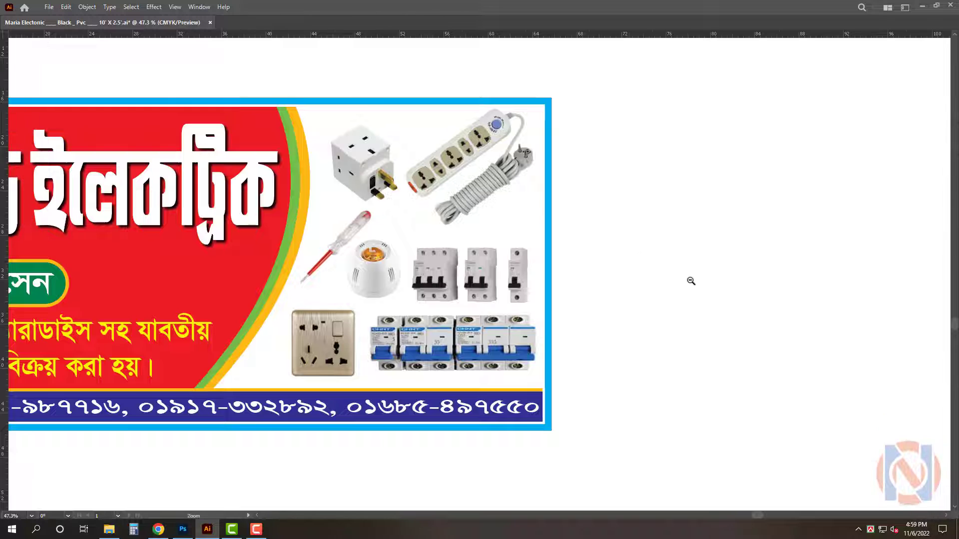
Duplicate the whole finished signboard and place the copy directly below the original
drag(727, 277, 619, 294)
drag(619, 294, 787, 295)
drag(352, 279, 362, 279)
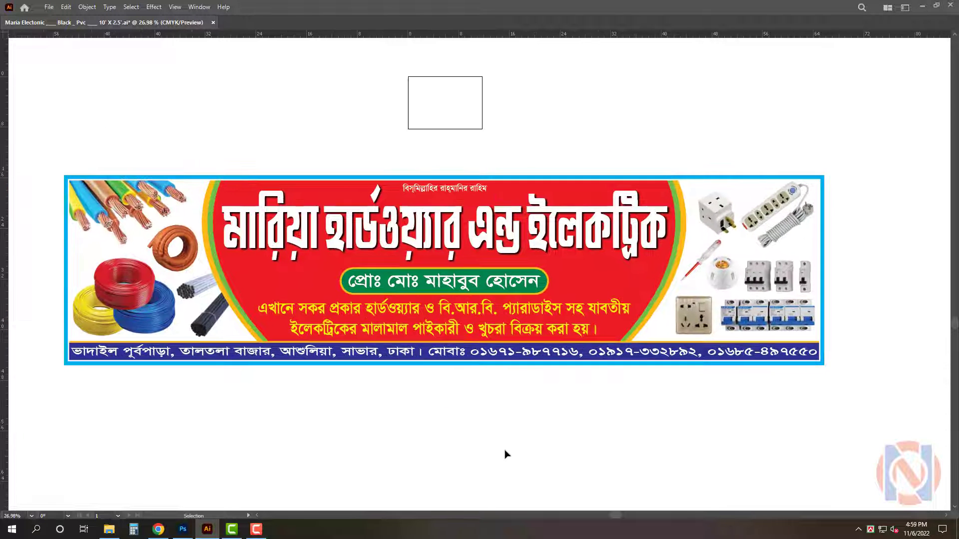
key(a)
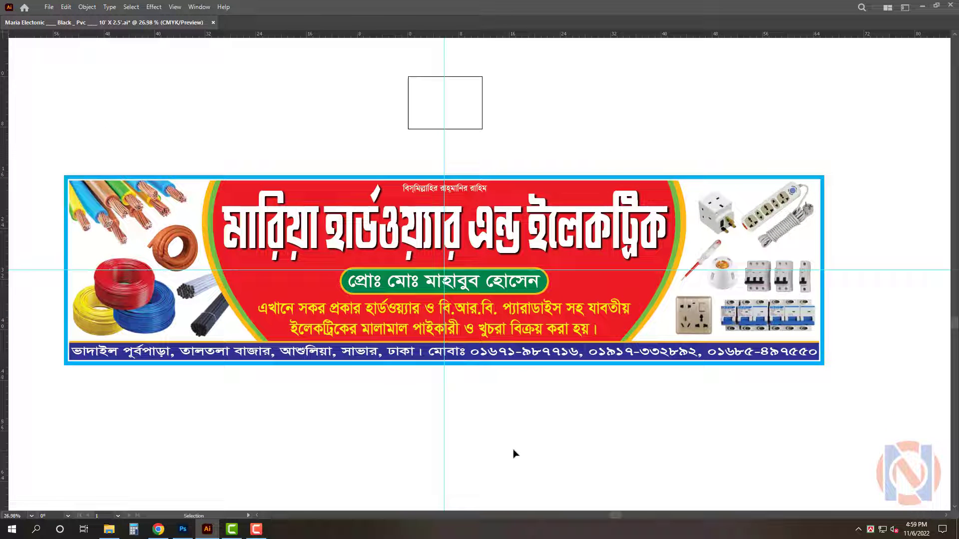
key(z)
drag(503, 402, 483, 405)
drag(524, 428, 469, 293)
key(v)
key(z)
key(v)
click(510, 155)
drag(509, 153, 525, 314)
key(Tab)
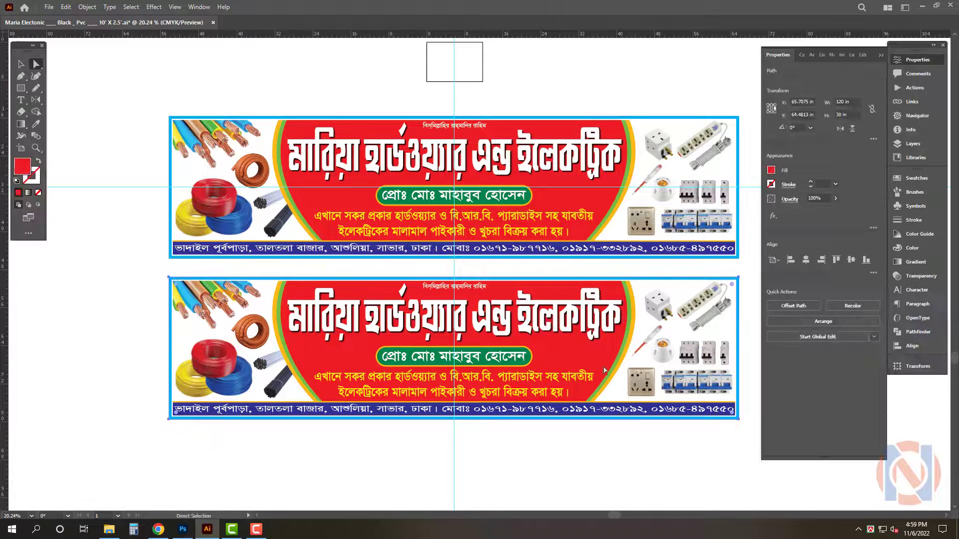
key(Tab)
scroll(575, 425, down, 3)
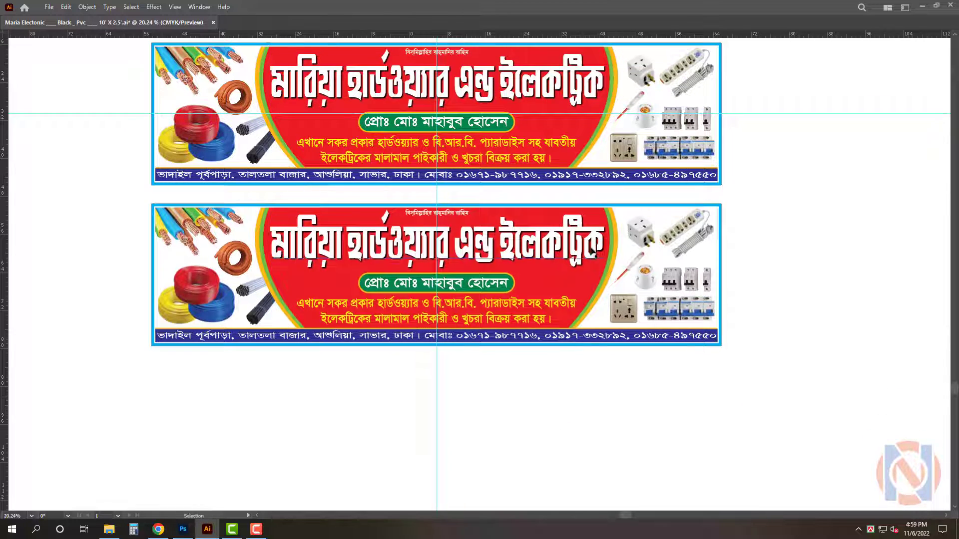
Clear the red ellipse in the copied signboard and open the 5559853.ai blue background from the G: Background > Ai Background folder
click(578, 306)
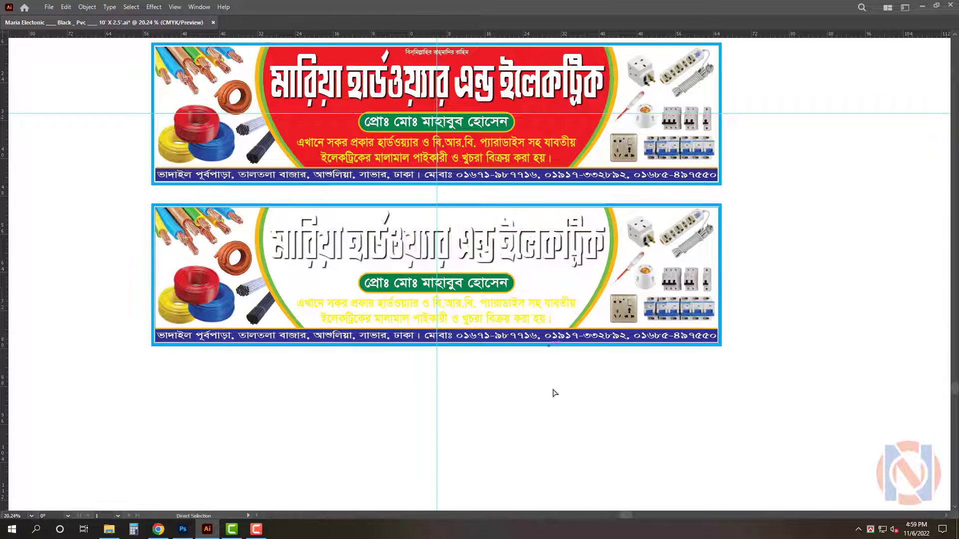
key(Tab)
key(super+d)
key(super+e)
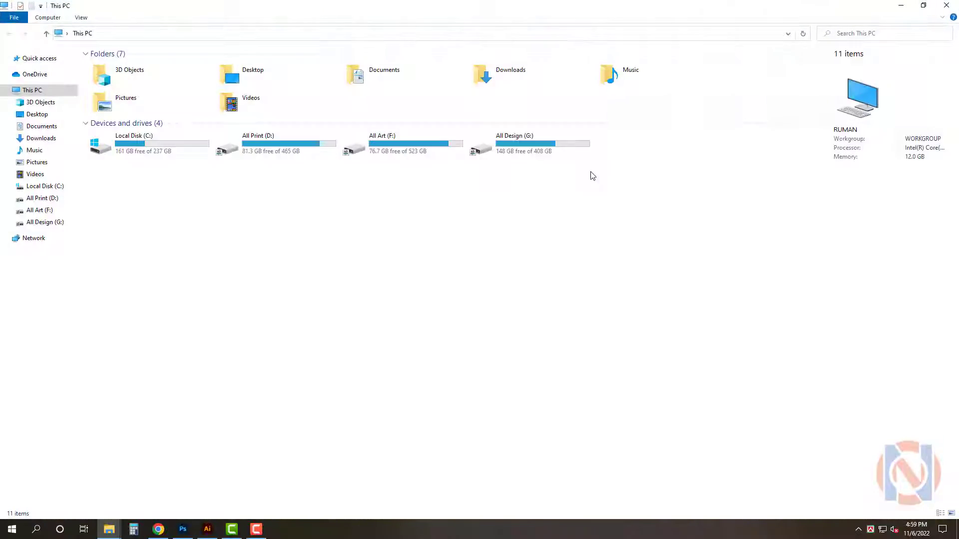
click(537, 150)
double_click(529, 145)
double_click(235, 80)
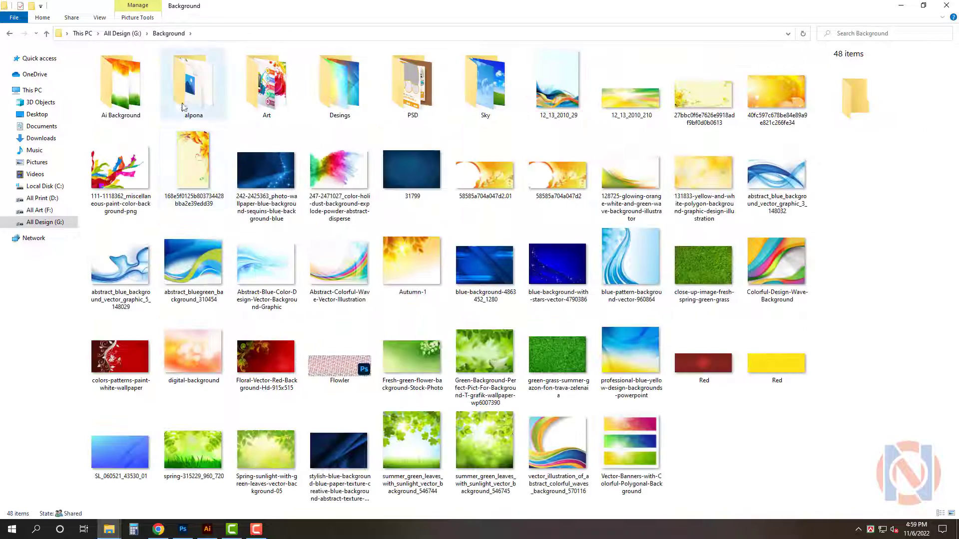
key(Return)
scroll(447, 434, down, 5)
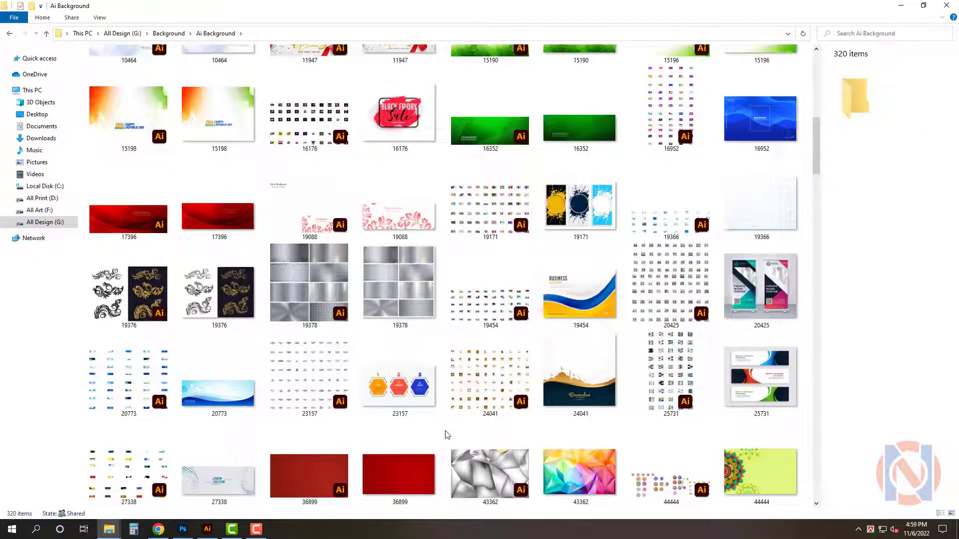
scroll(447, 435, down, 15)
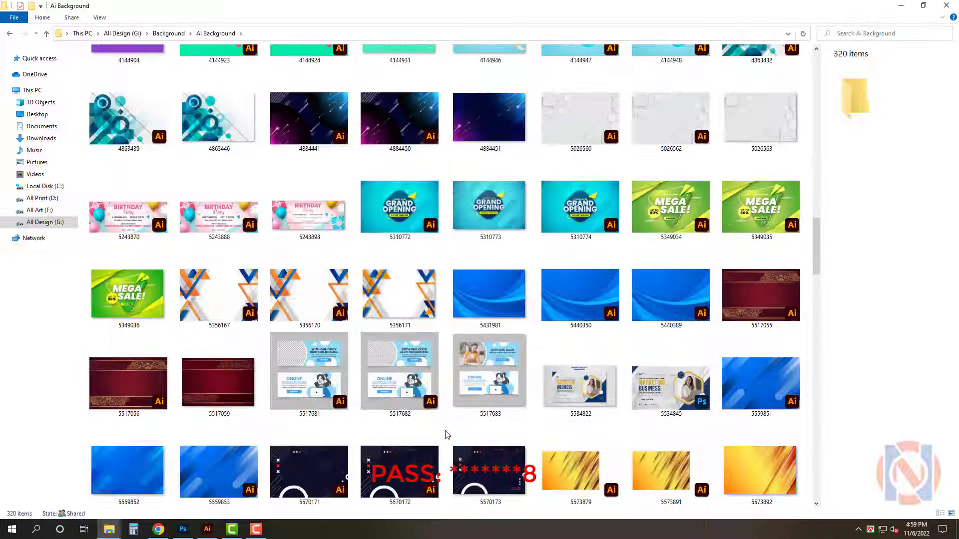
scroll(447, 435, down, 5)
double_click(227, 202)
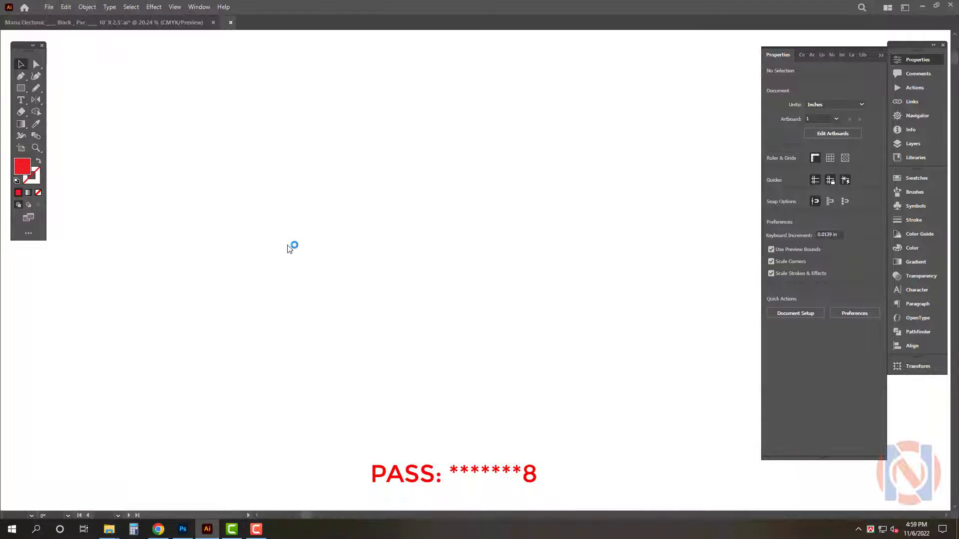
Copy the blue background artwork, close its file without saving, and paste it into the signboard document
click(388, 252)
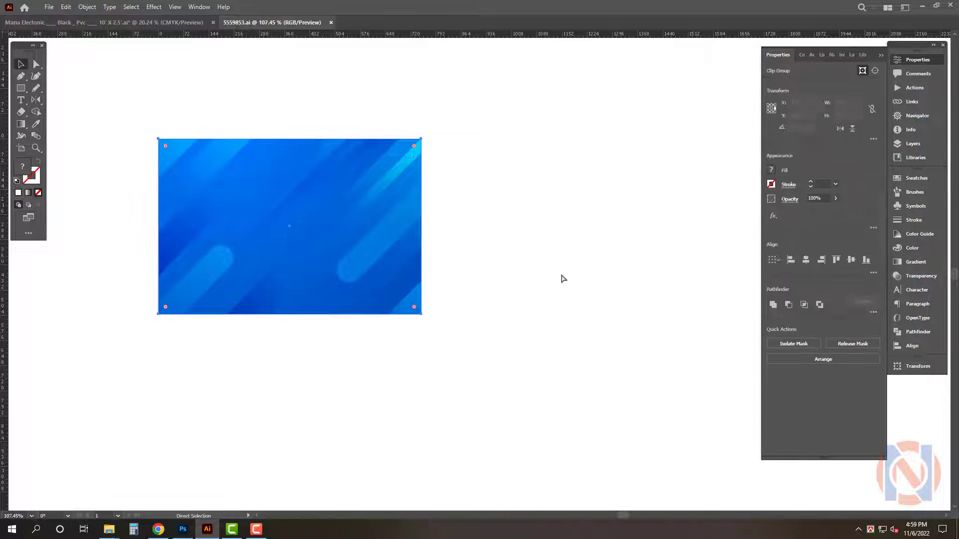
key(Tab)
key(ctrl+w)
click(531, 277)
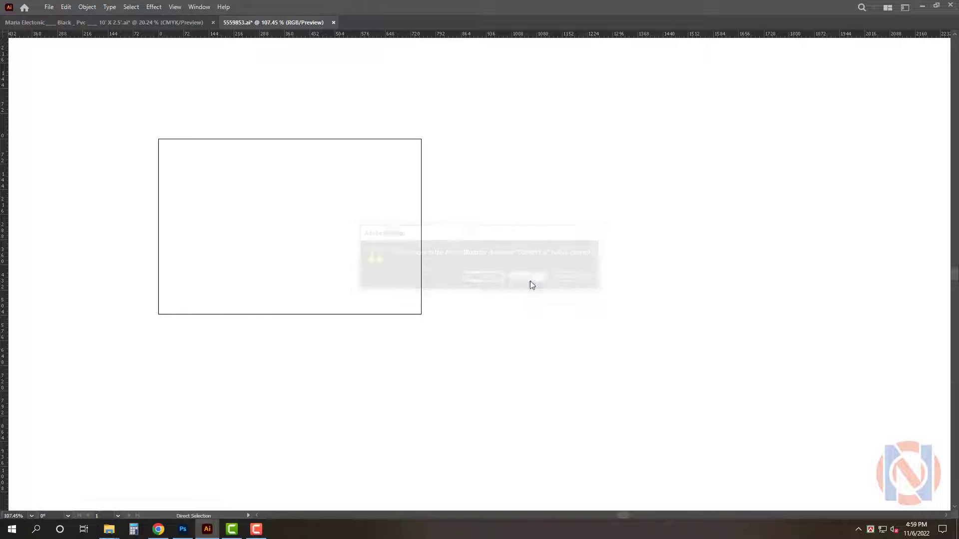
key(ctrl+v)
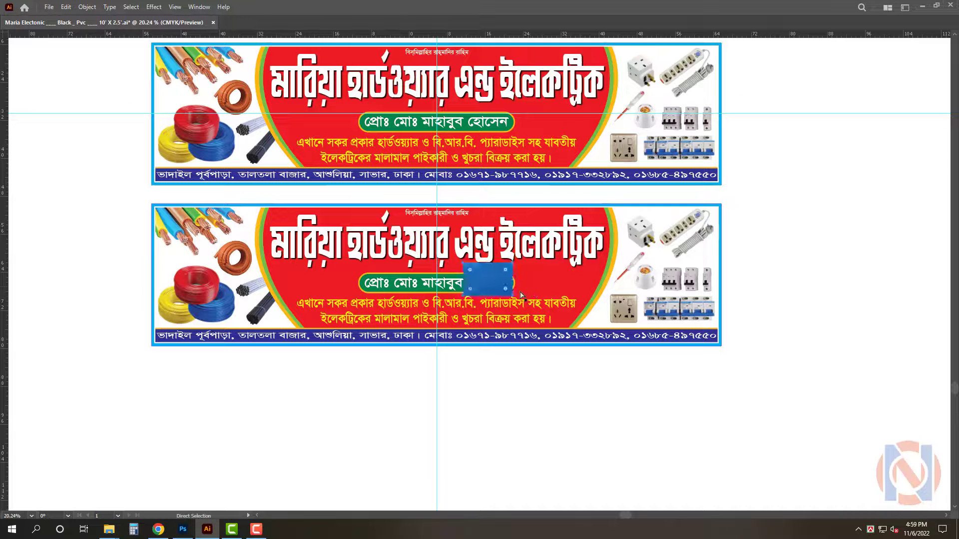
Scale the pasted blue background to cover the copy's central ellipse area and send it to the back
key(ctrl+t)
key(a)
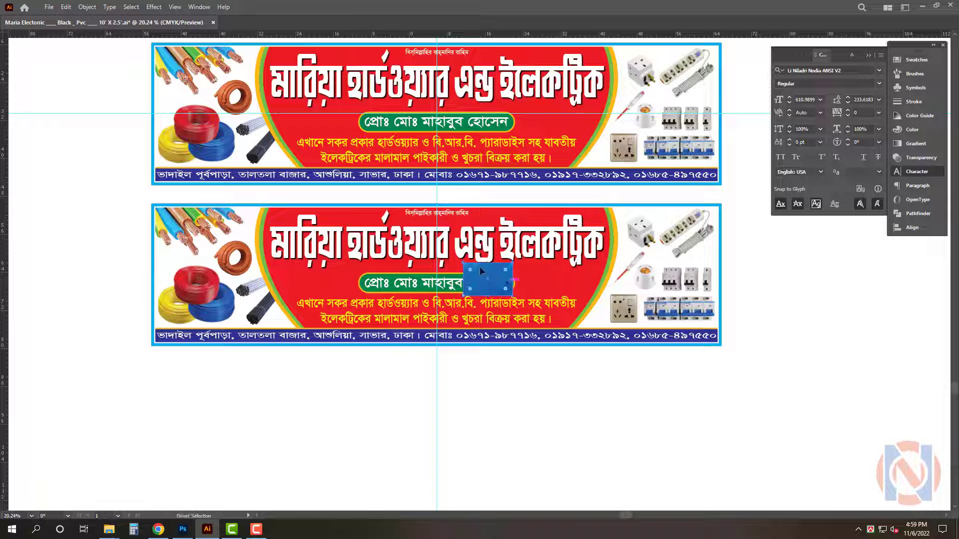
drag(488, 263, 495, 207)
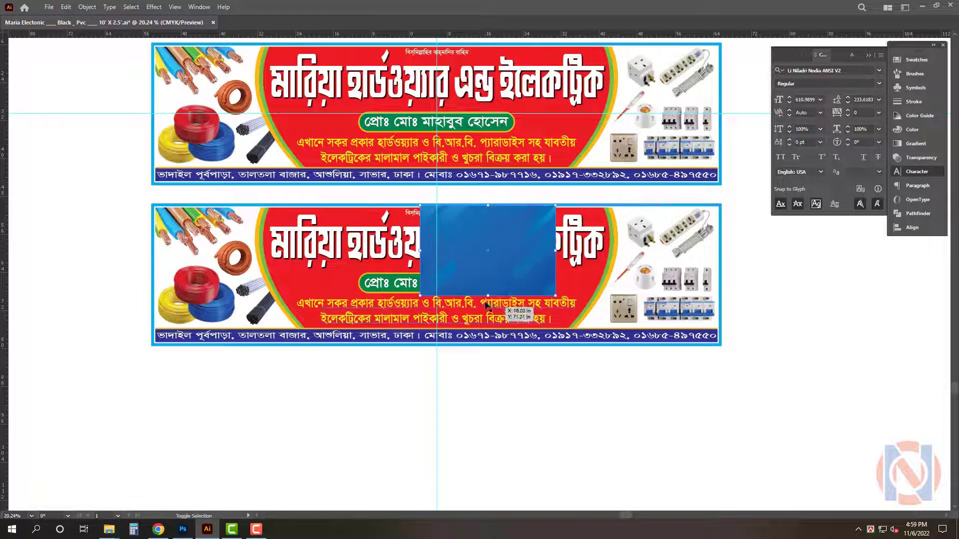
drag(488, 296, 489, 343)
drag(529, 285, 622, 273)
key(ctrl+shift+bracketleft)
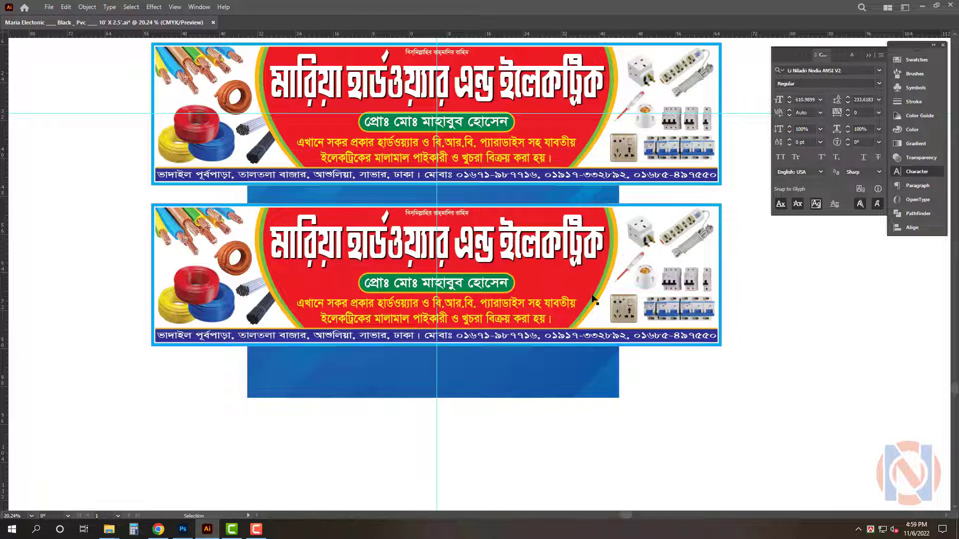
Select the ellipse together with the blue background and make a clipping mask so blue fills the ellipse
click(592, 296)
shift+click(606, 381)
key(ctrl+7)
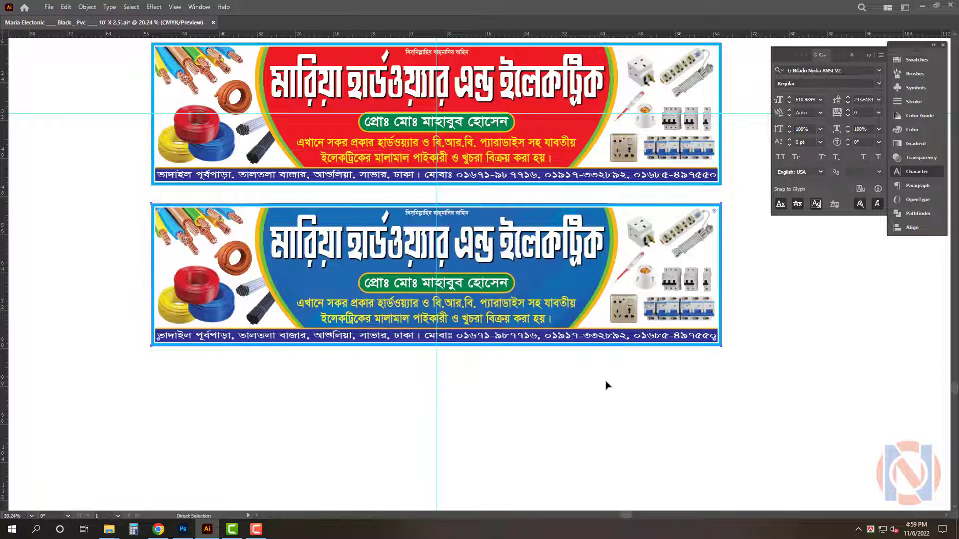
key(Tab)
key(Tab)
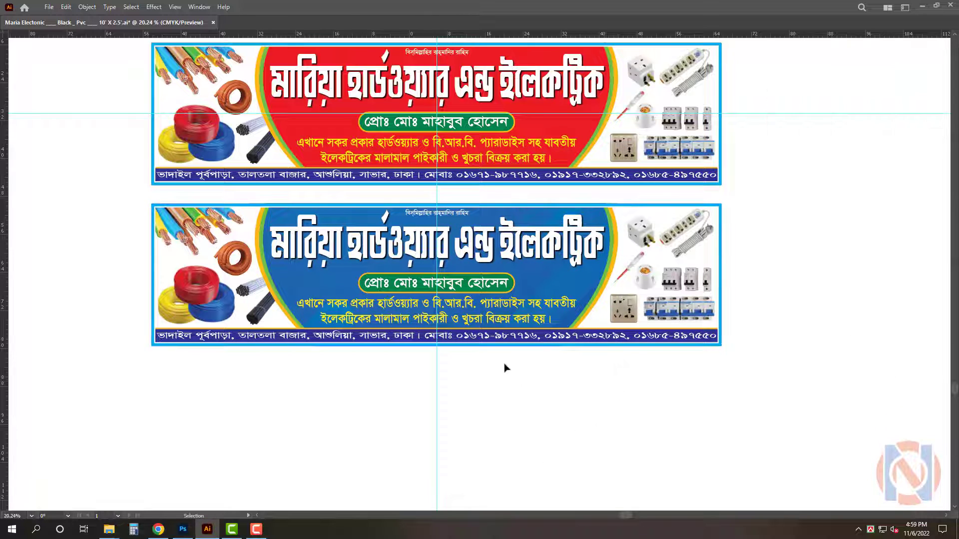
Zoom in on the copy and color the main shop-name title yellow
key(z)
drag(398, 200, 459, 256)
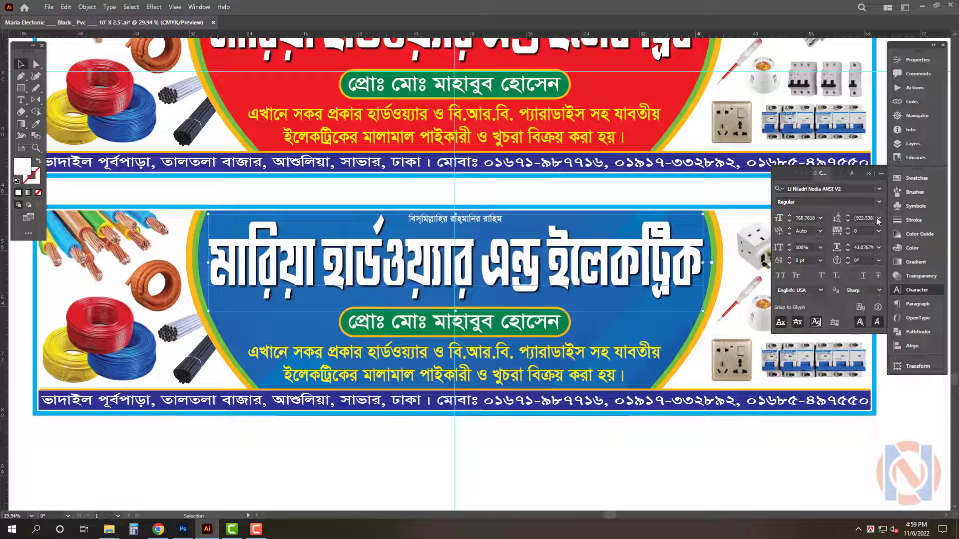
click(913, 248)
key(Tab)
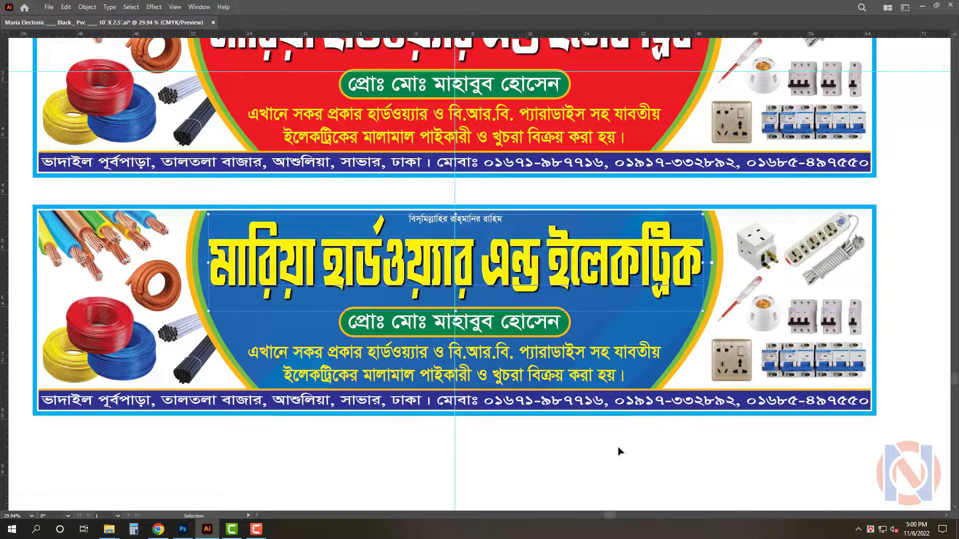
Change the fill of the two product description lines in the copy to white
click(619, 453)
scroll(545, 463, down, 1)
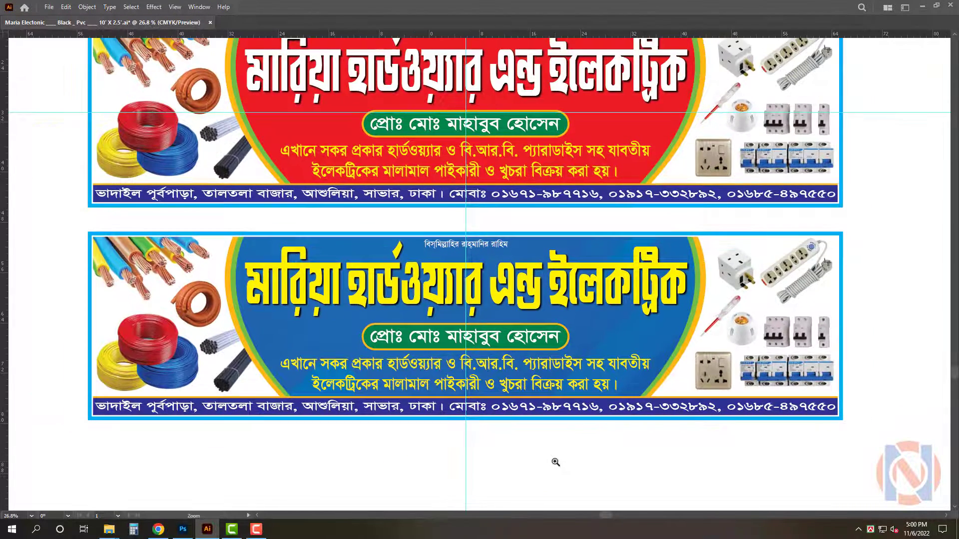
key(Tab)
click(633, 369)
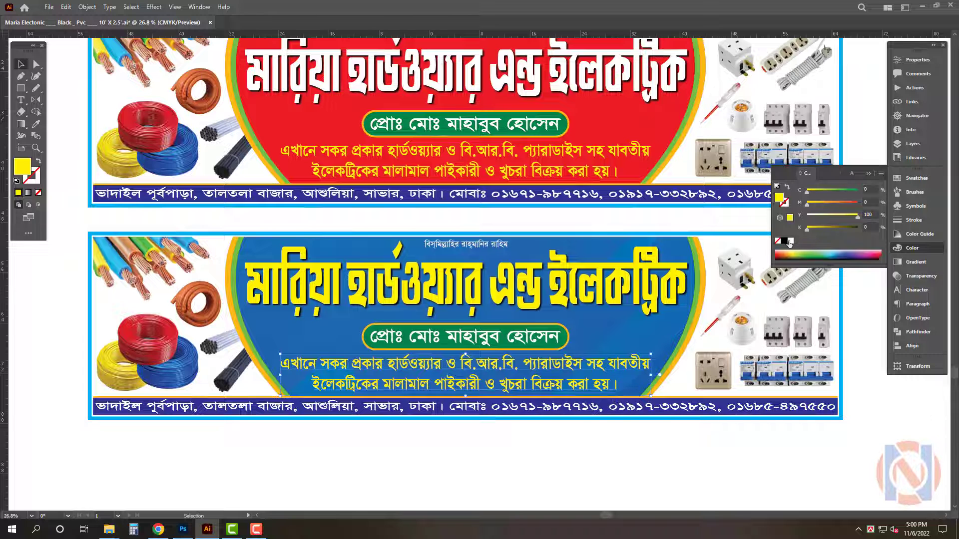
click(784, 242)
click(791, 241)
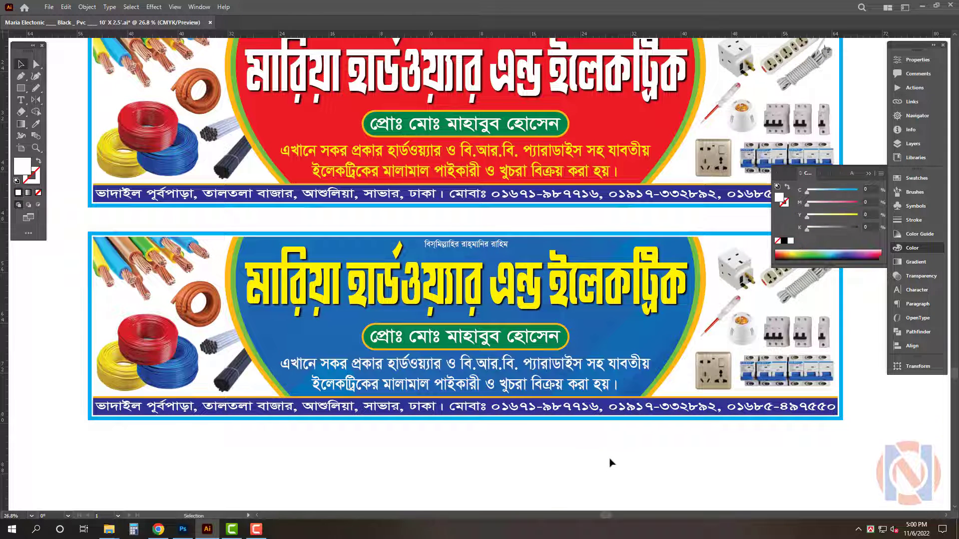
key(Tab)
Save the document with both signboard versions
scroll(587, 465, down, 2)
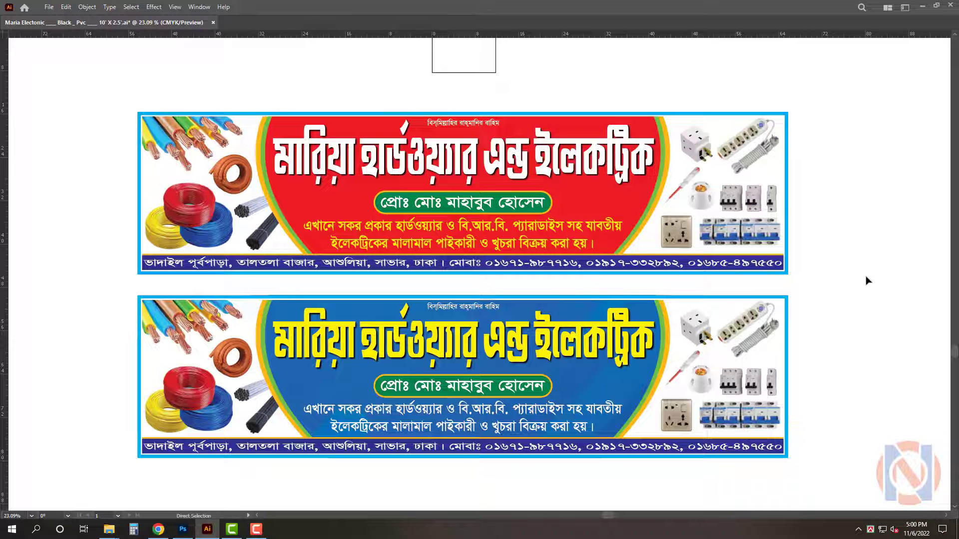
key(ctrl+s)
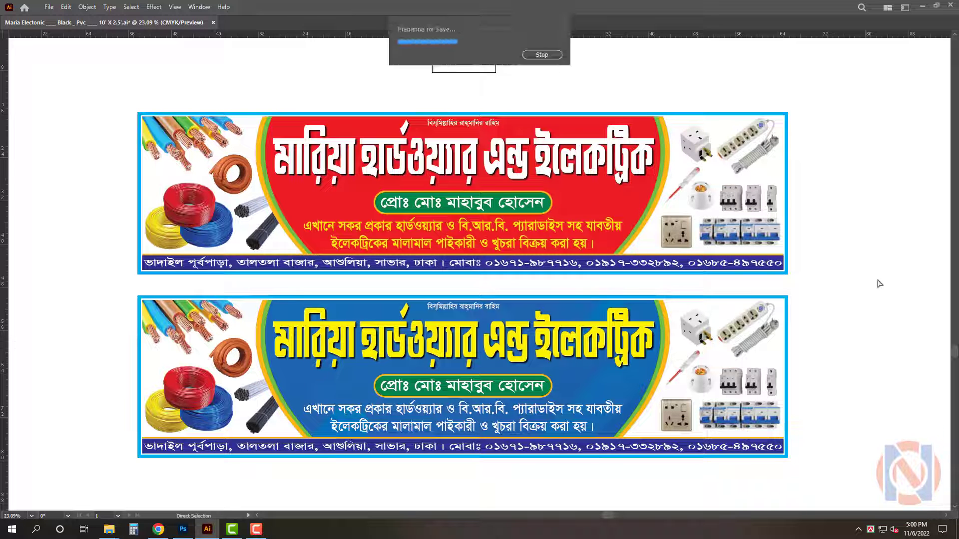